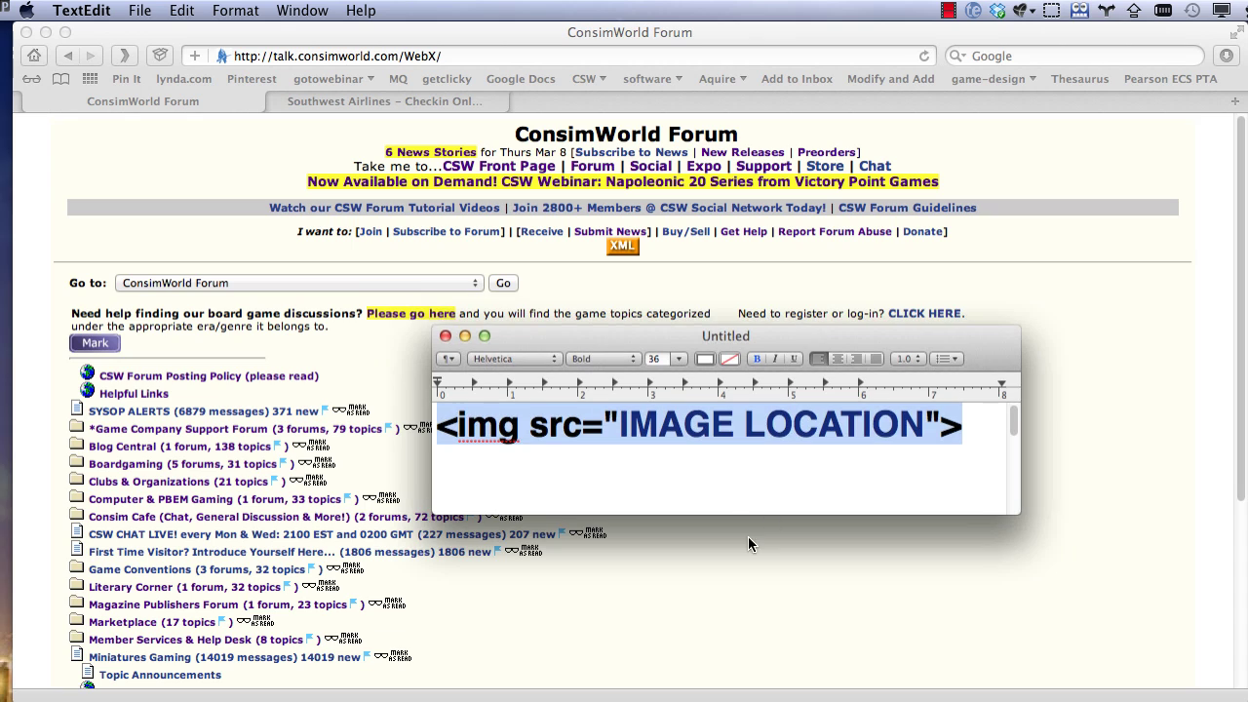
- Highlight the IMAGE LOCATION placeholder in the img tag note, move the note aside, and switch to the forum in Safari
click(920, 453)
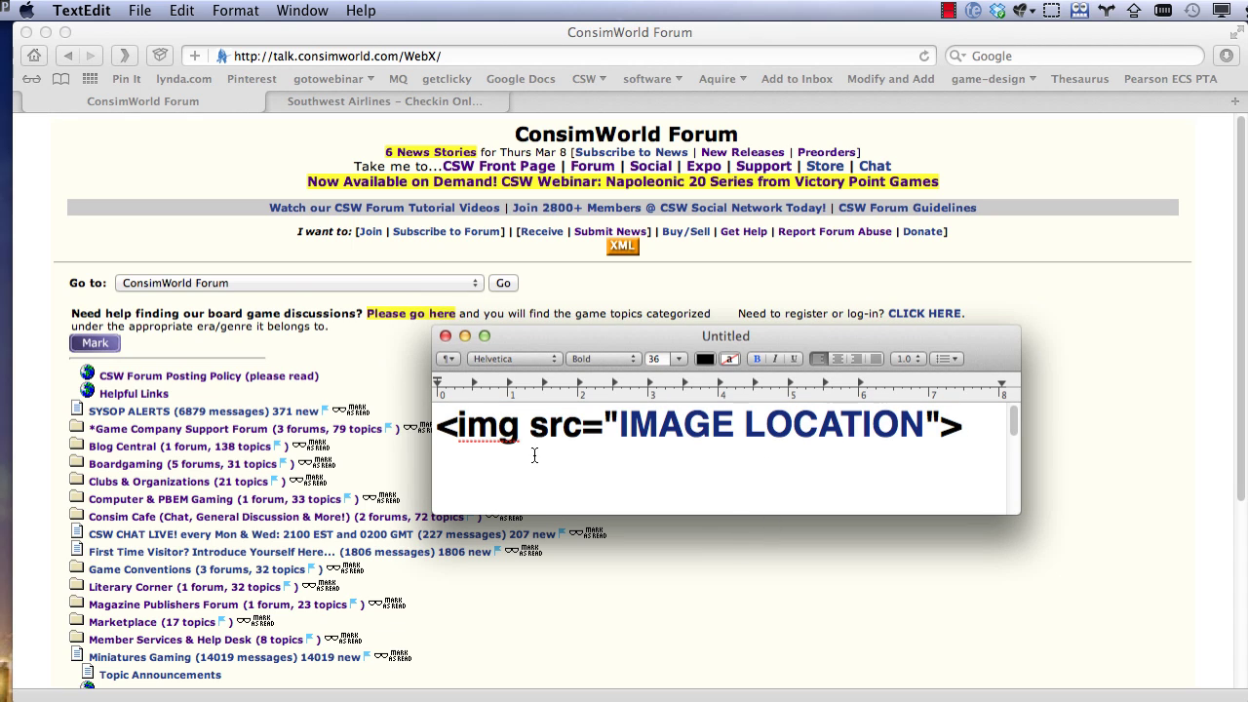
drag(454, 423, 572, 423)
click(709, 425)
drag(620, 426, 919, 422)
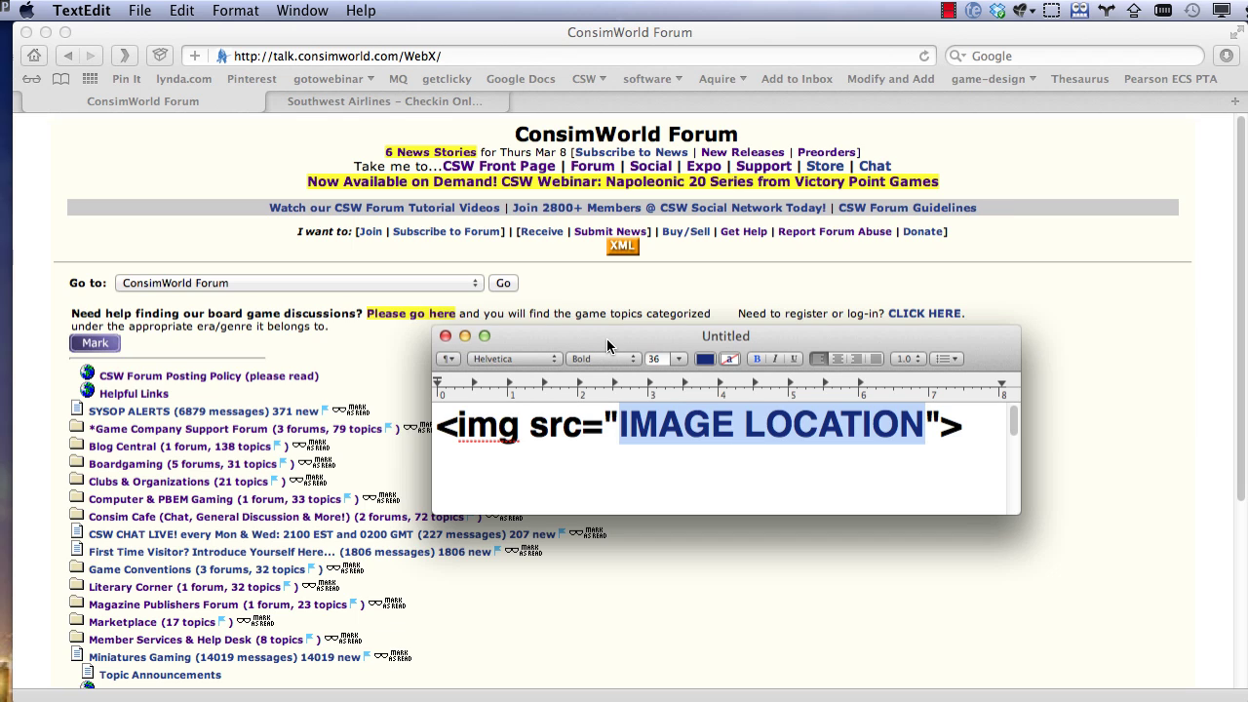
drag(606, 339, 1117, 474)
click(1102, 433)
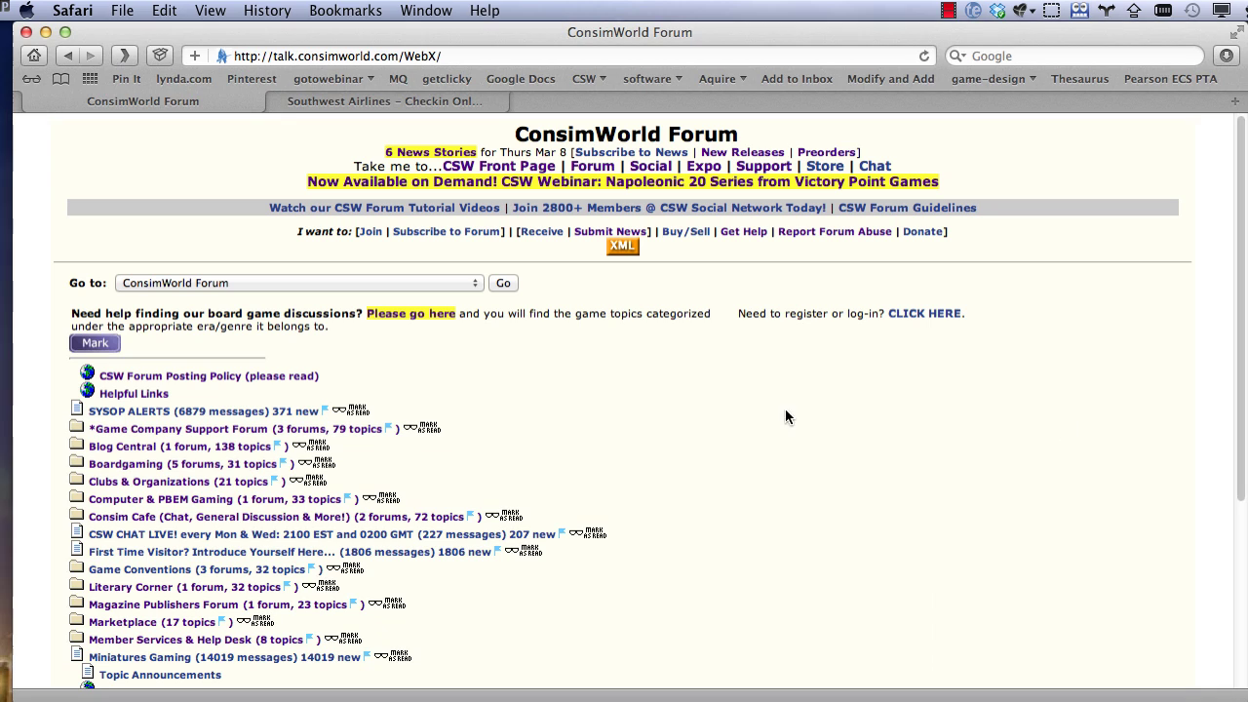
- Go to the Global or Multi-Front forum and open the message form of The Hunters: German U-Boats at War discussion
click(474, 286)
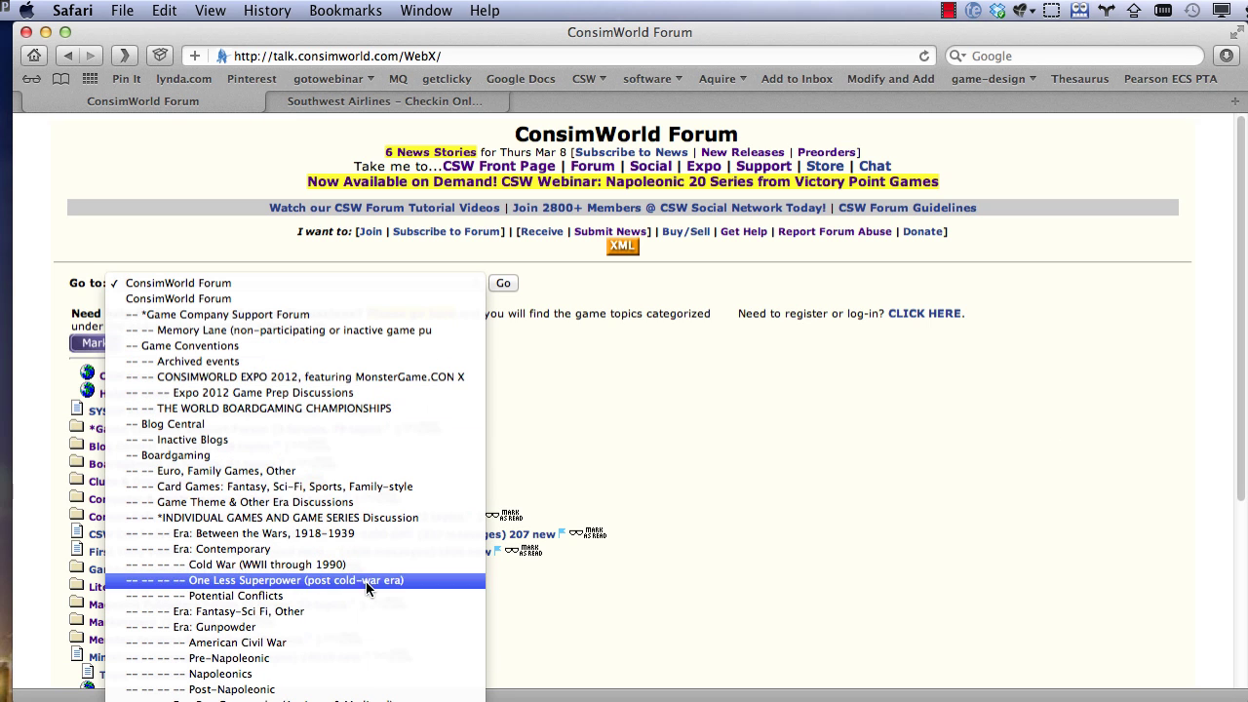
click(416, 471)
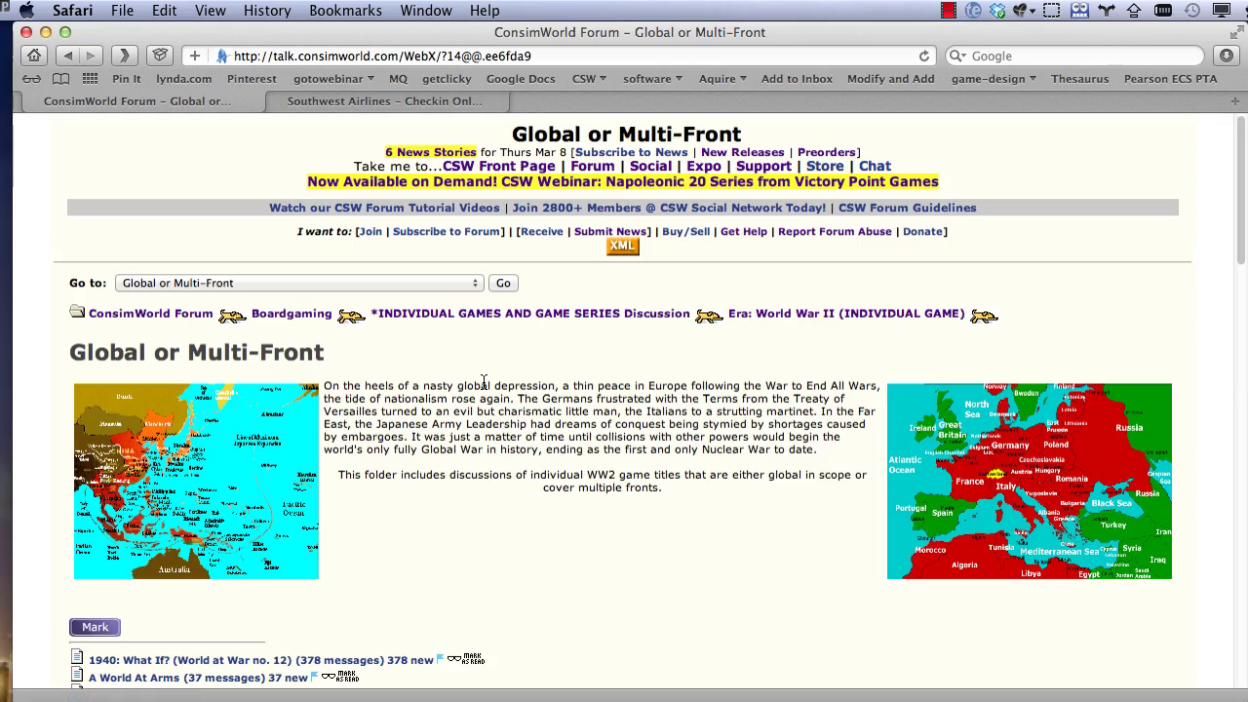
scroll(485, 383, down, 20)
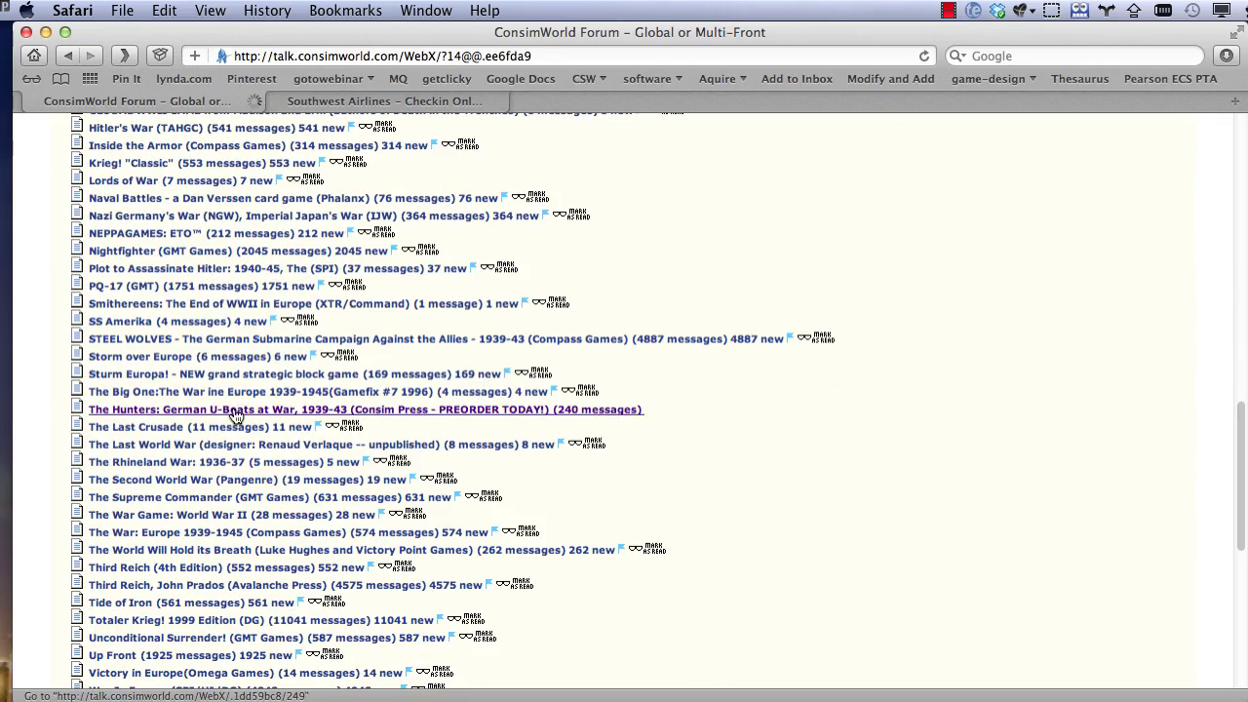
click(239, 409)
scroll(687, 442, down, 1)
scroll(688, 441, down, 20)
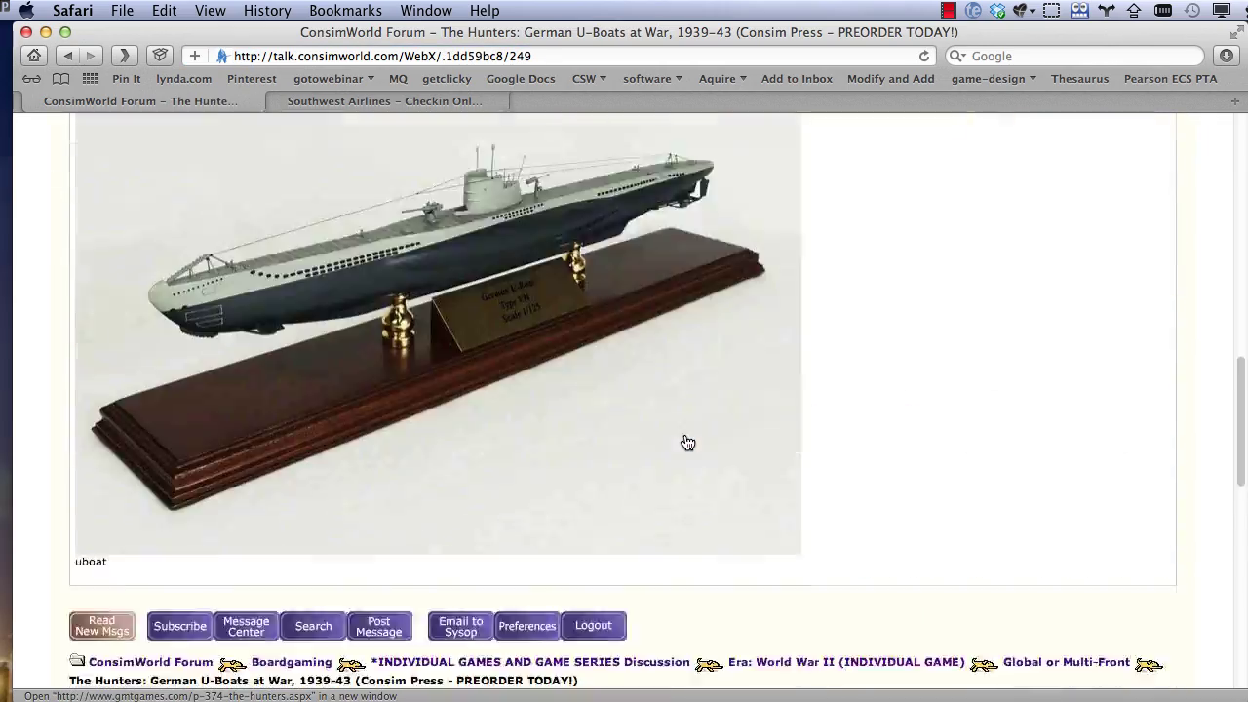
scroll(687, 442, down, 1)
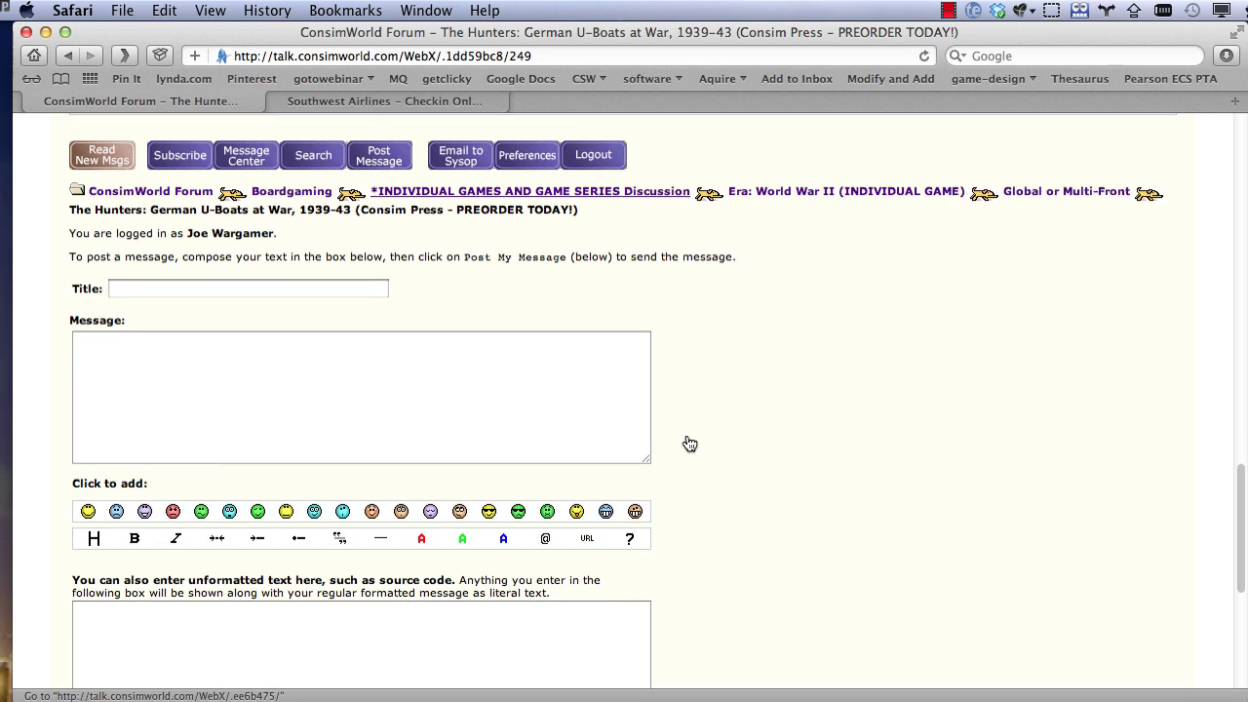
- Copy the whole sample post text from the Untitled 2 document in TextEdit into the forum's message body
click(338, 364)
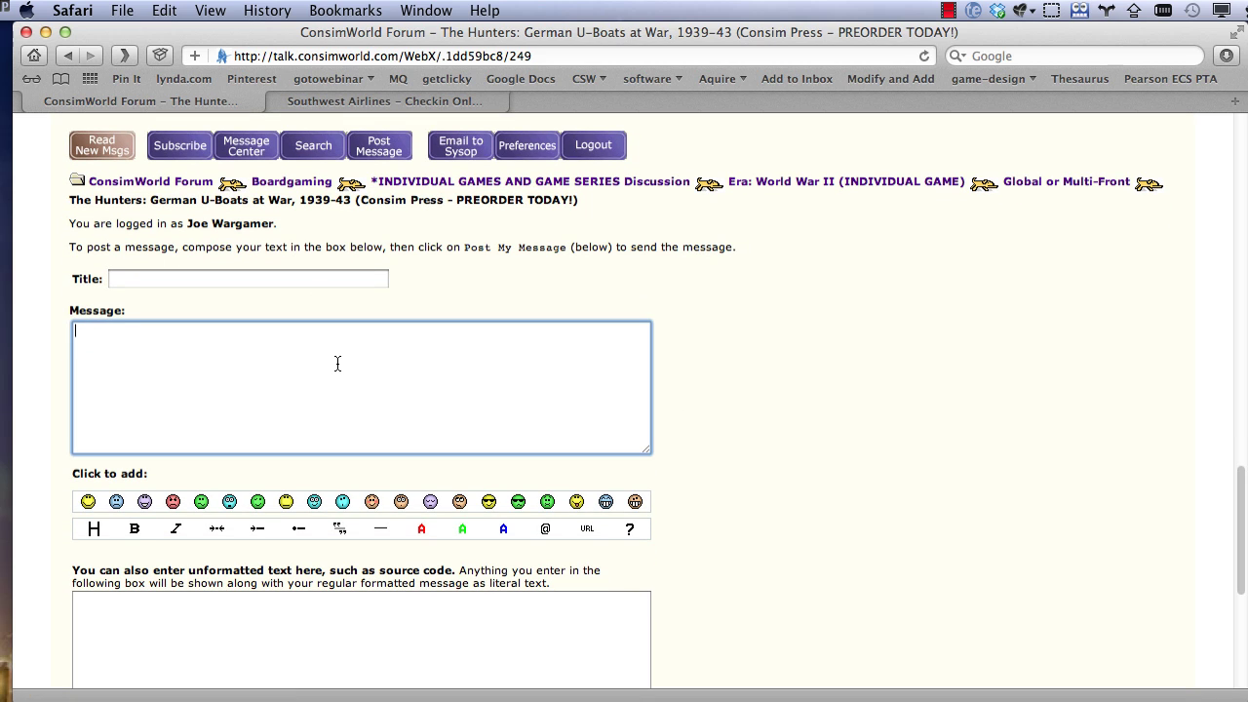
click(1088, 696)
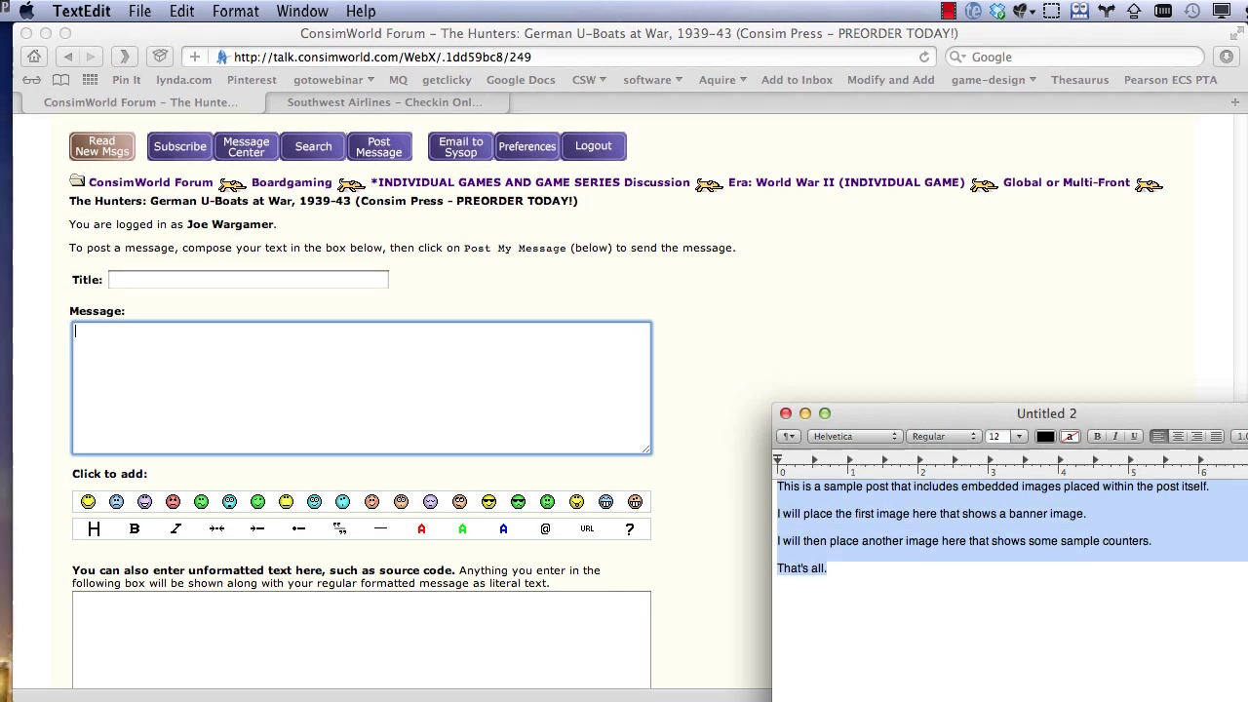
click(1024, 544)
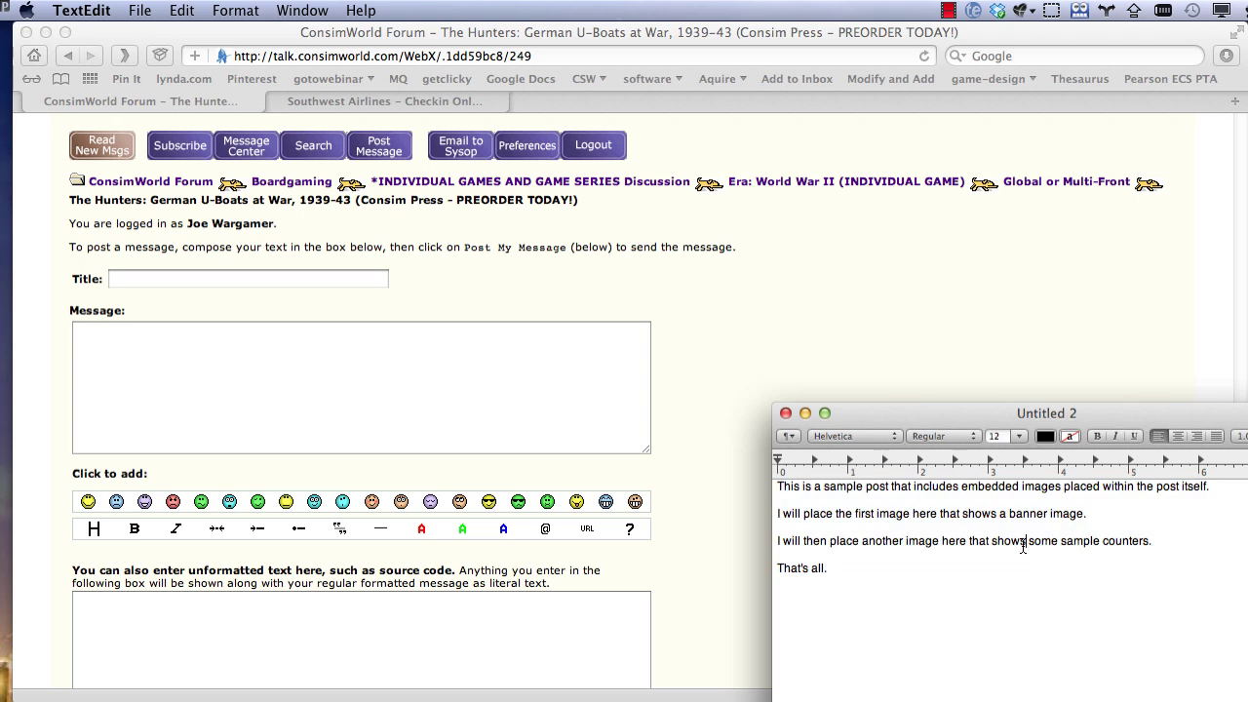
key(cmd+a)
key(cmd+c)
click(1002, 288)
click(543, 387)
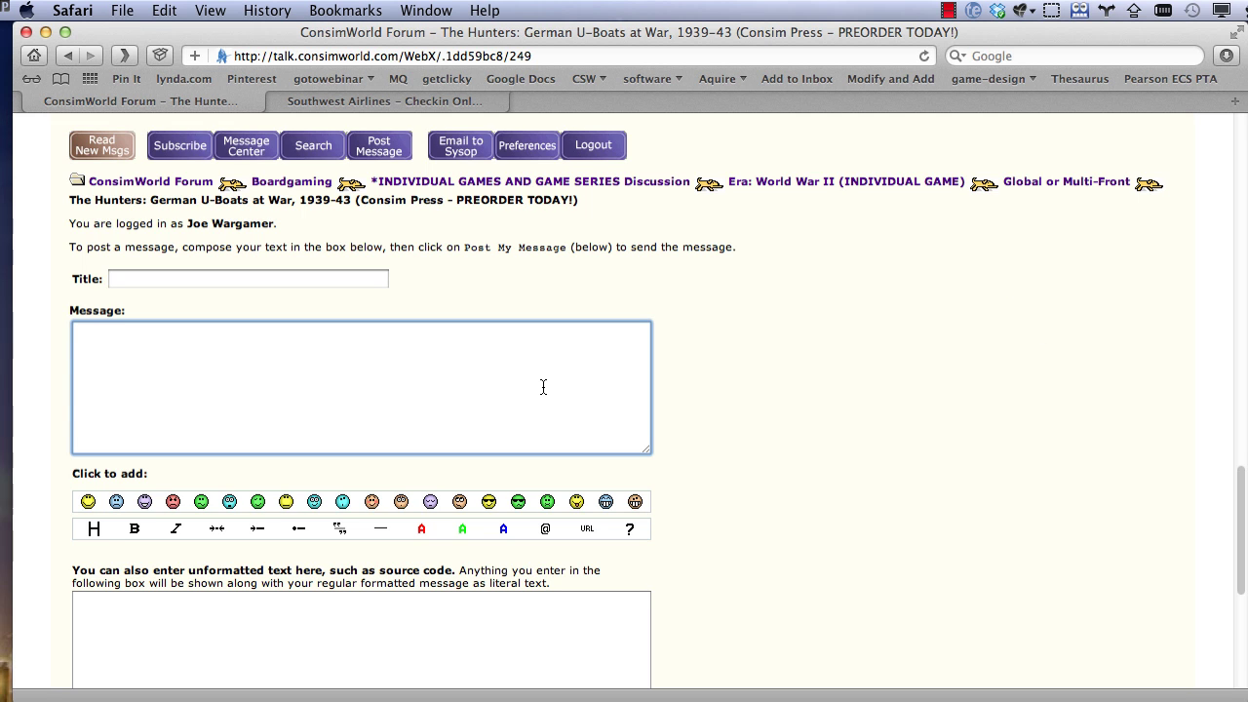
key(super+v)
- Attach hunters-profile.jpg from the hunters stuff folder as the first attachment and post the message
scroll(742, 402, down, 5)
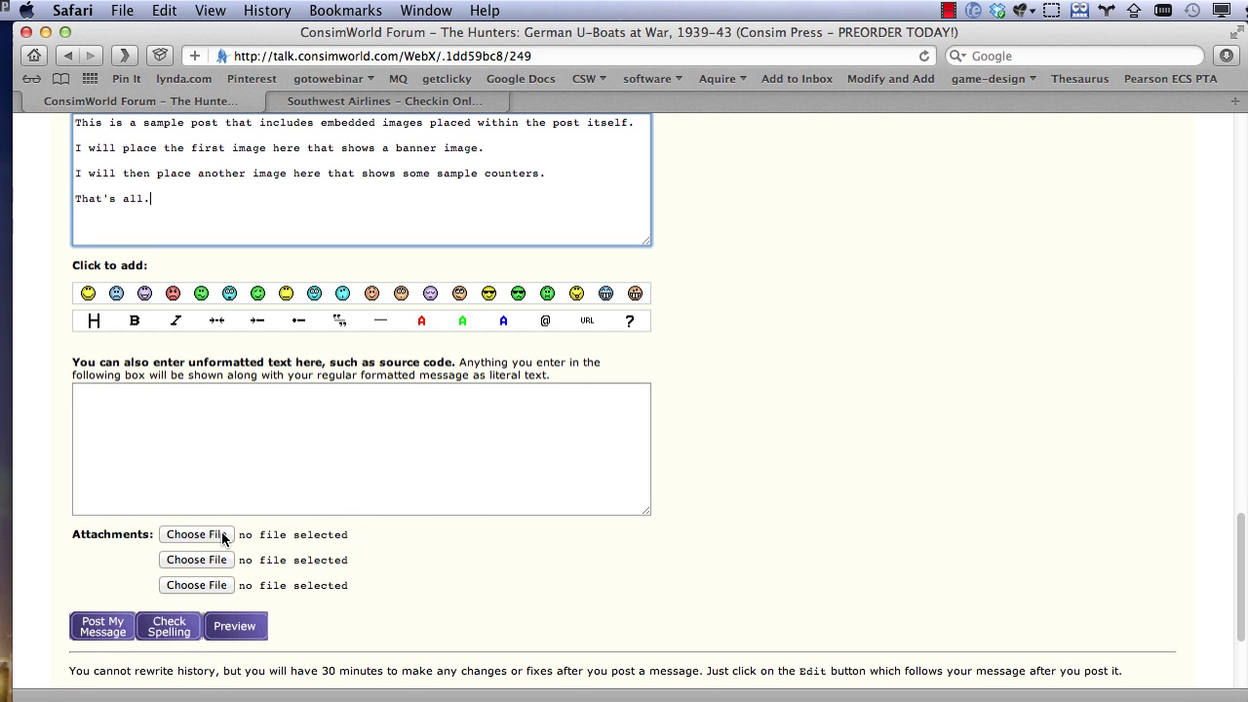
click(204, 535)
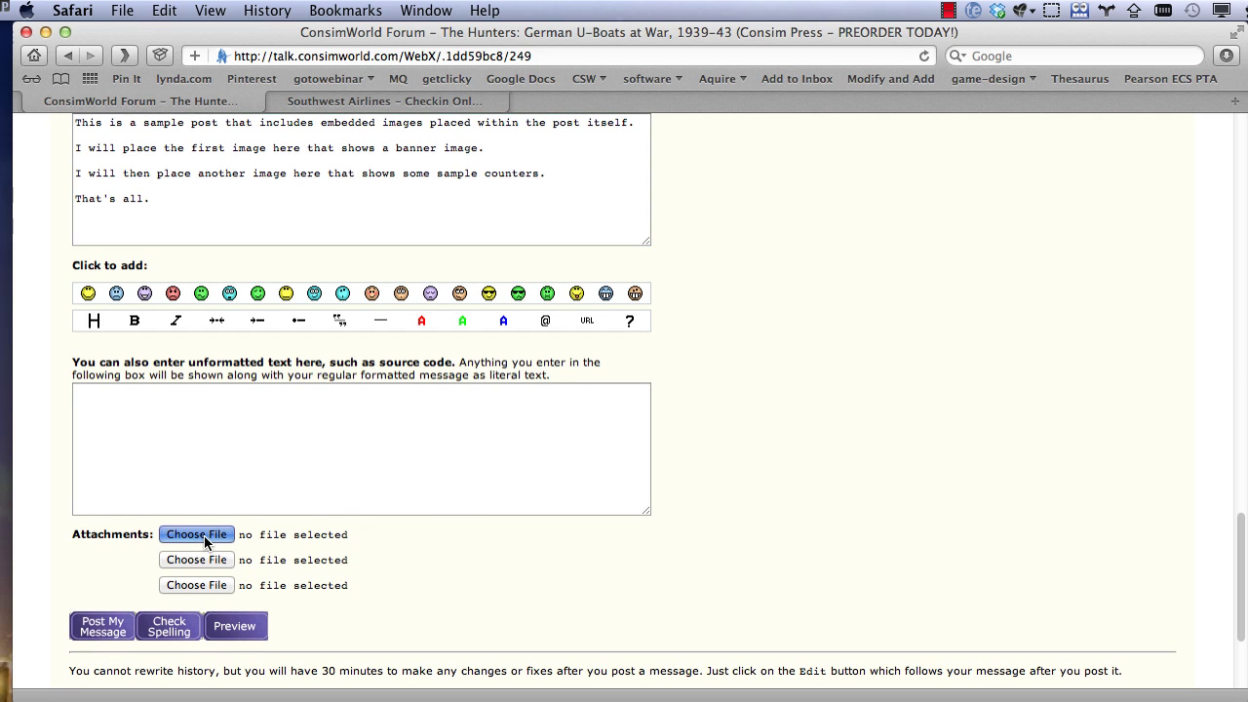
scroll(527, 289, down, 5)
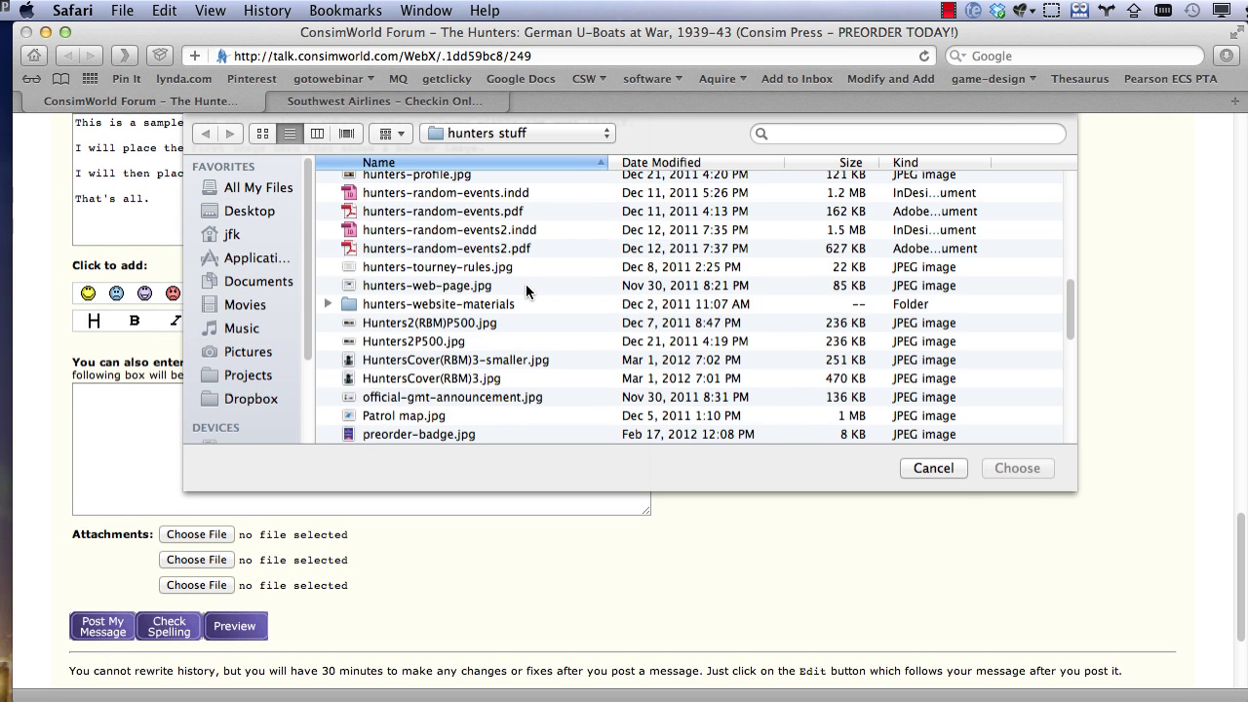
click(443, 179)
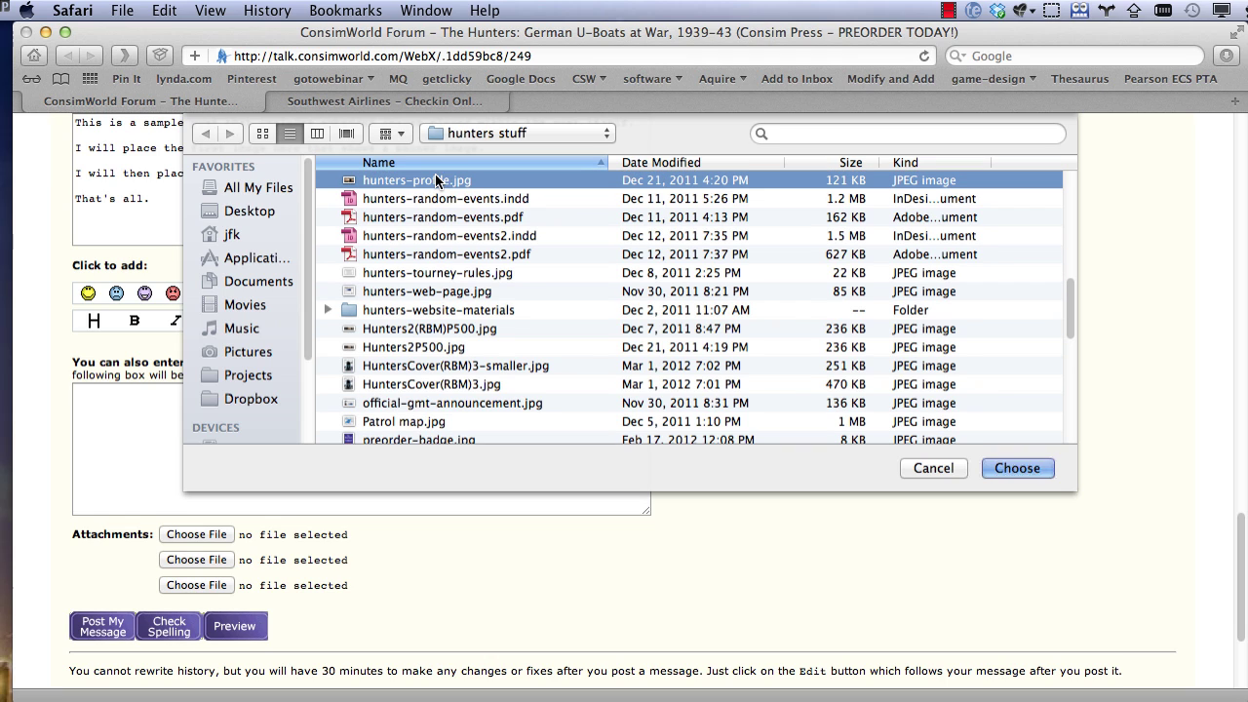
click(1017, 468)
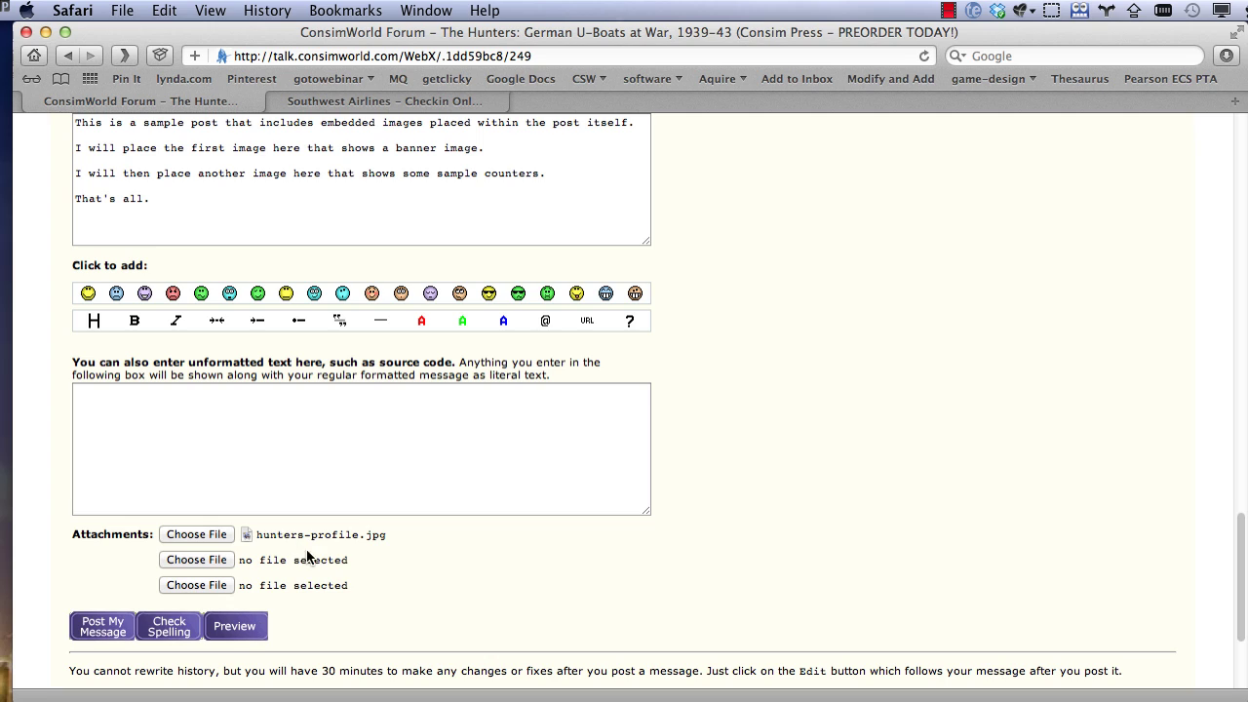
click(106, 634)
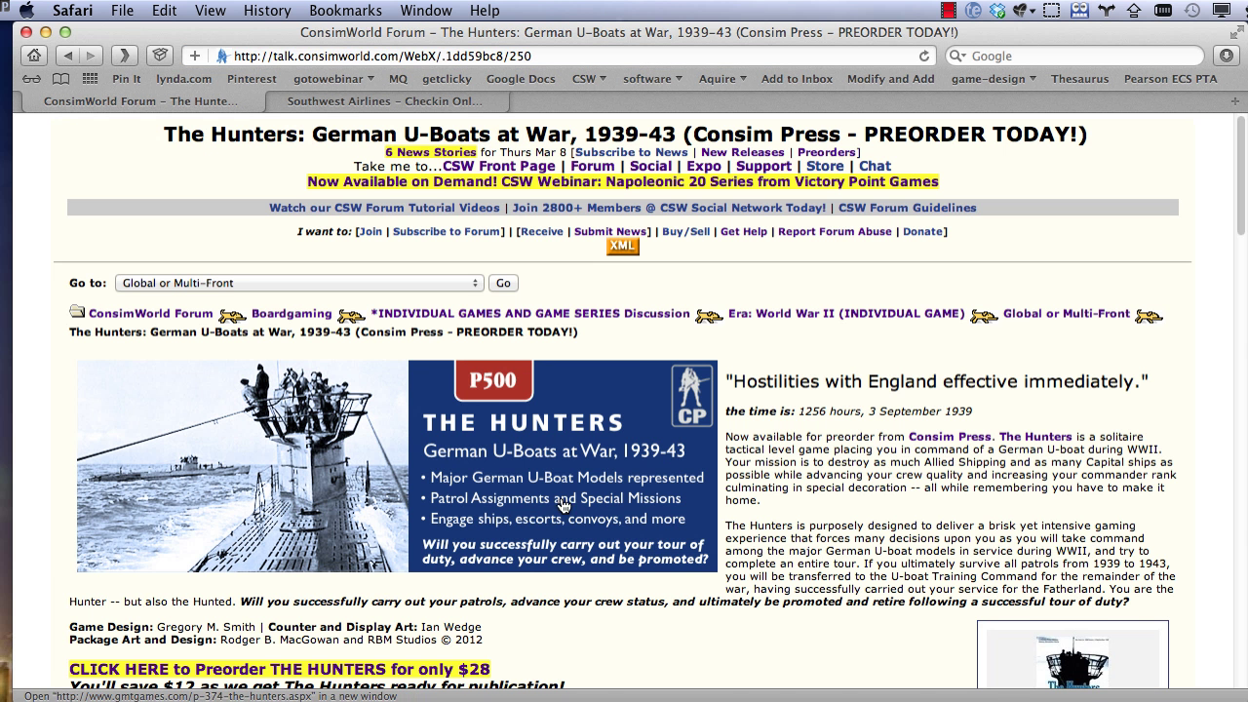
- Review the newly posted sample message with its attached image, and delete it from The Hunters discussion
scroll(669, 494, down, 3)
scroll(669, 493, down, 15)
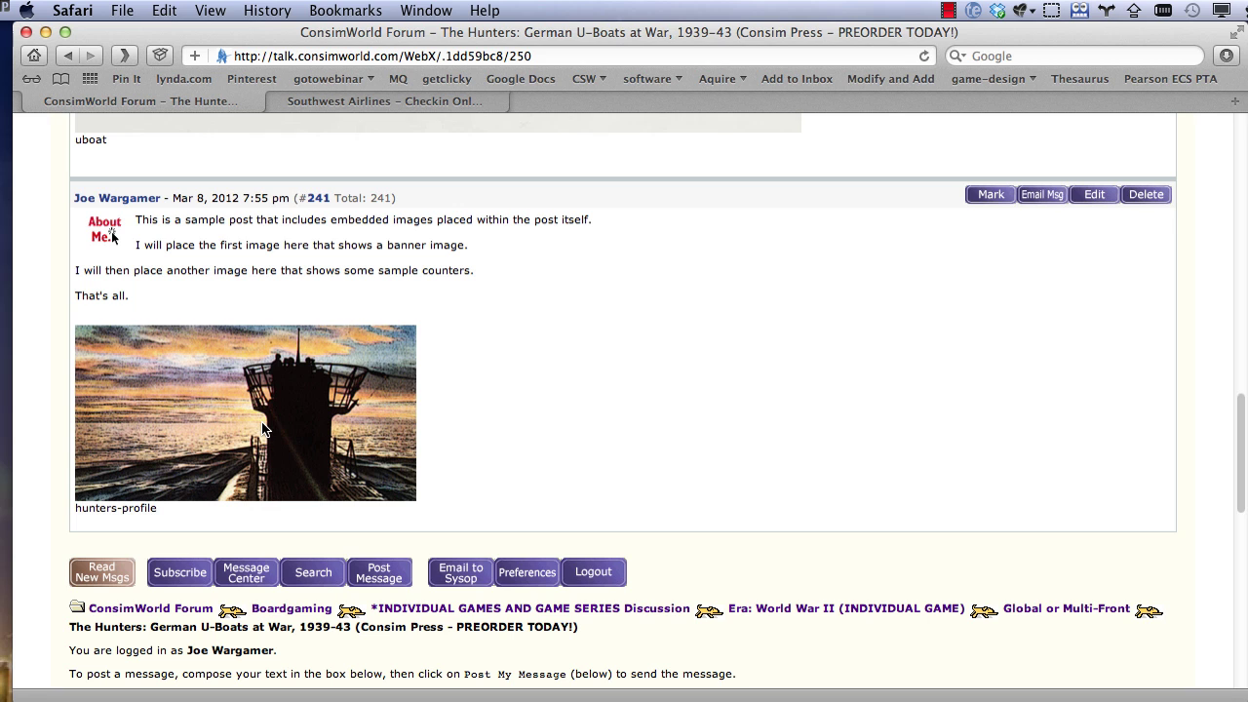
click(1146, 195)
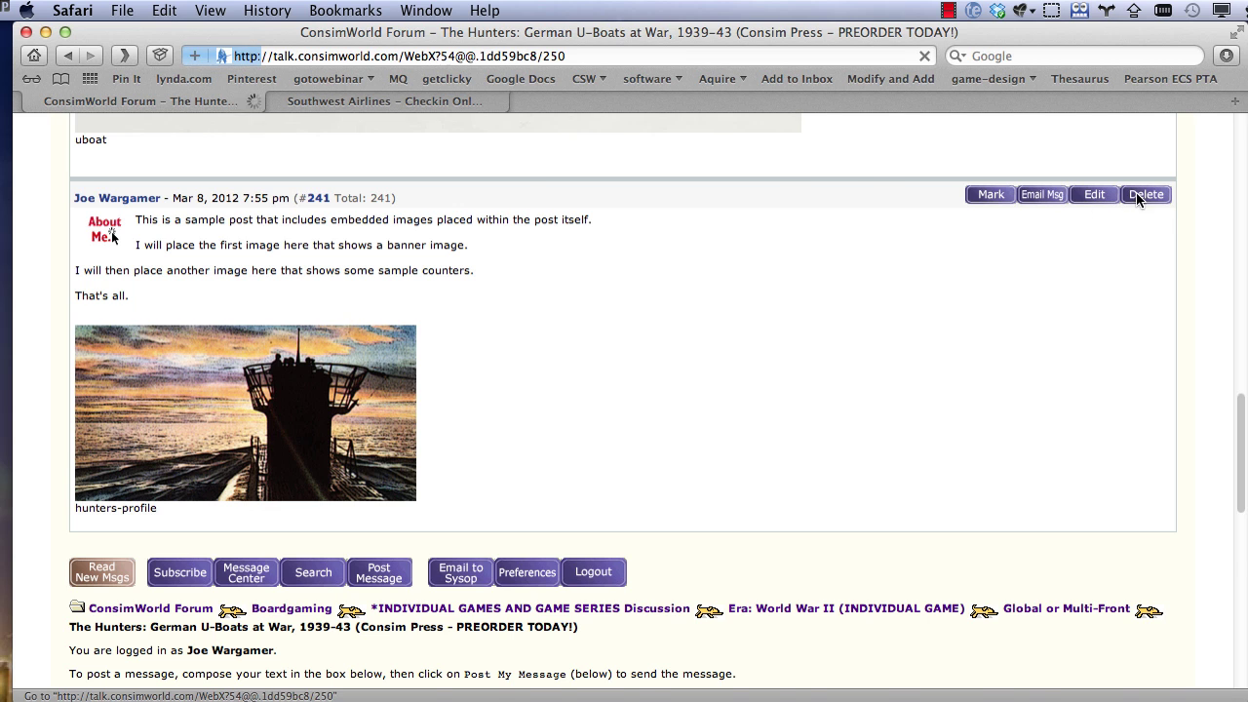
click(101, 625)
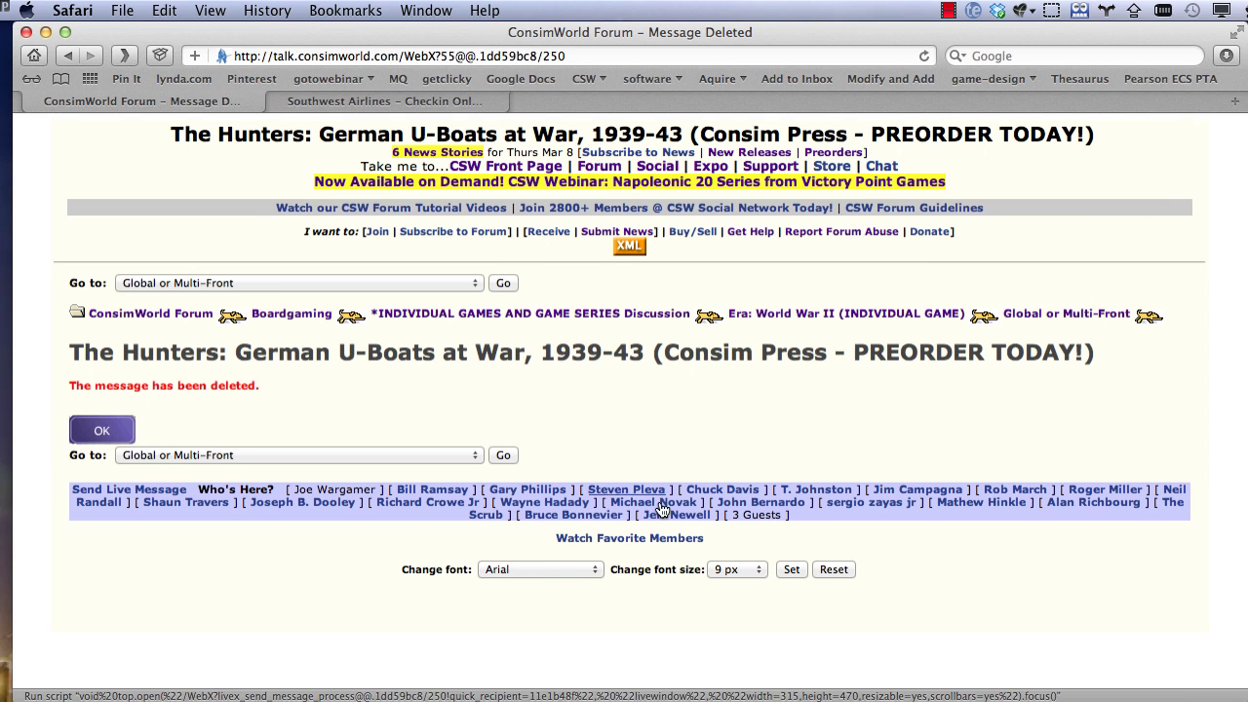
click(101, 431)
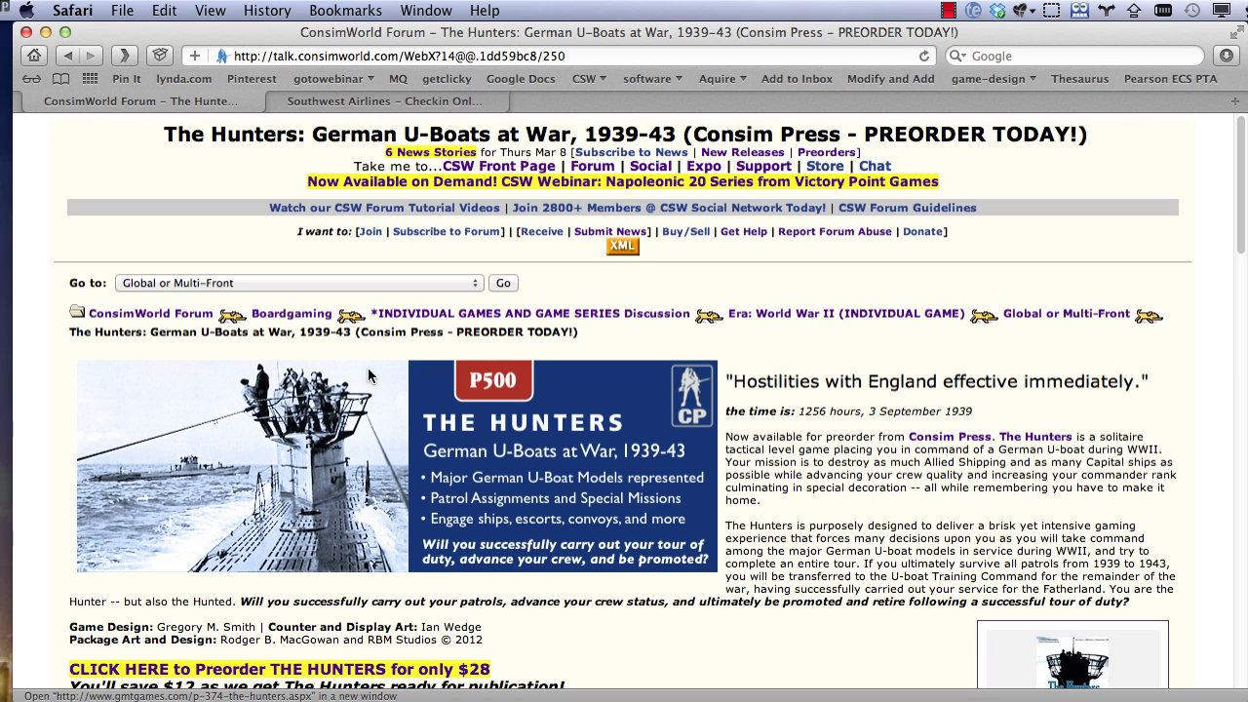
- Open The Image Bucket discussion in the Member Services & Help Desk folder and look at its latest post
click(193, 320)
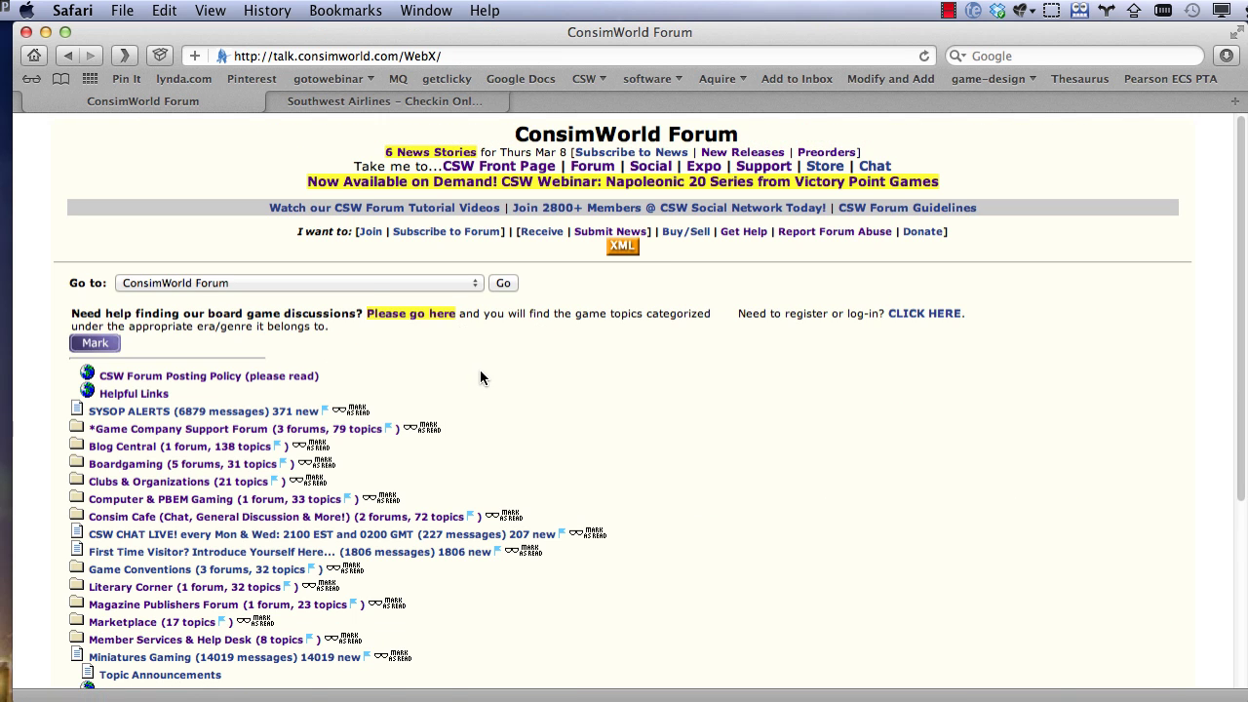
scroll(479, 370, down, 3)
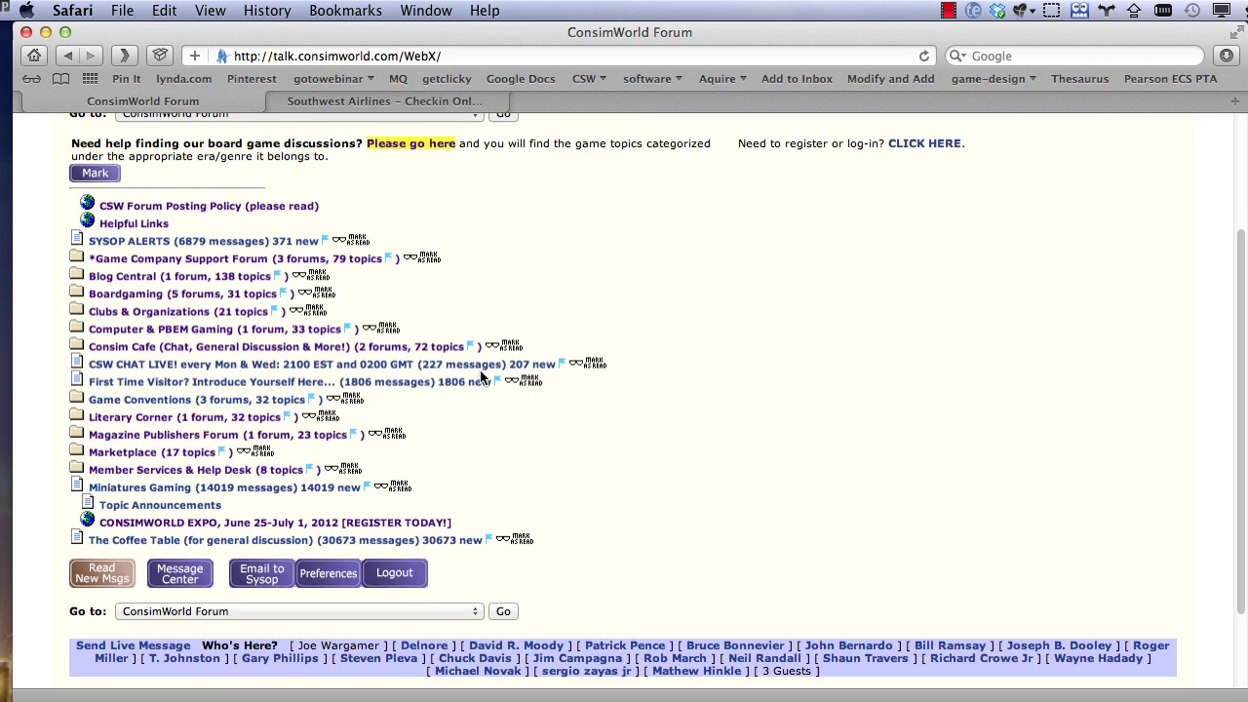
click(148, 473)
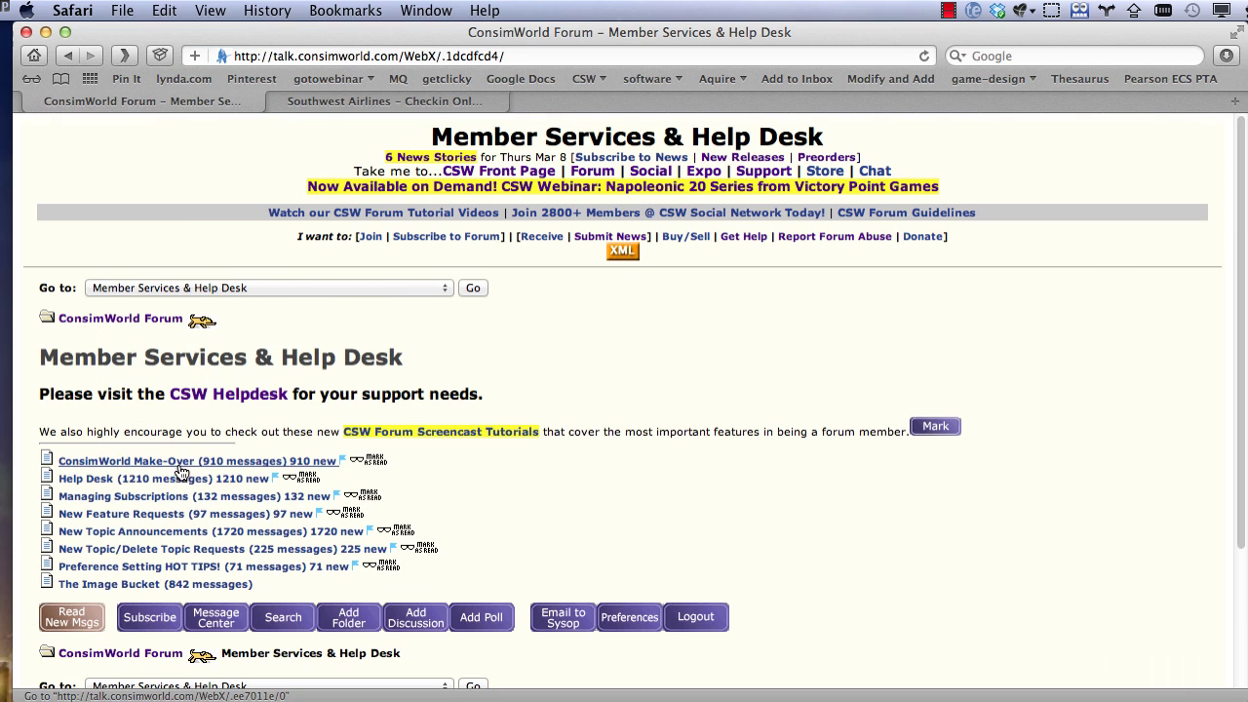
click(115, 586)
scroll(554, 563, down, 10)
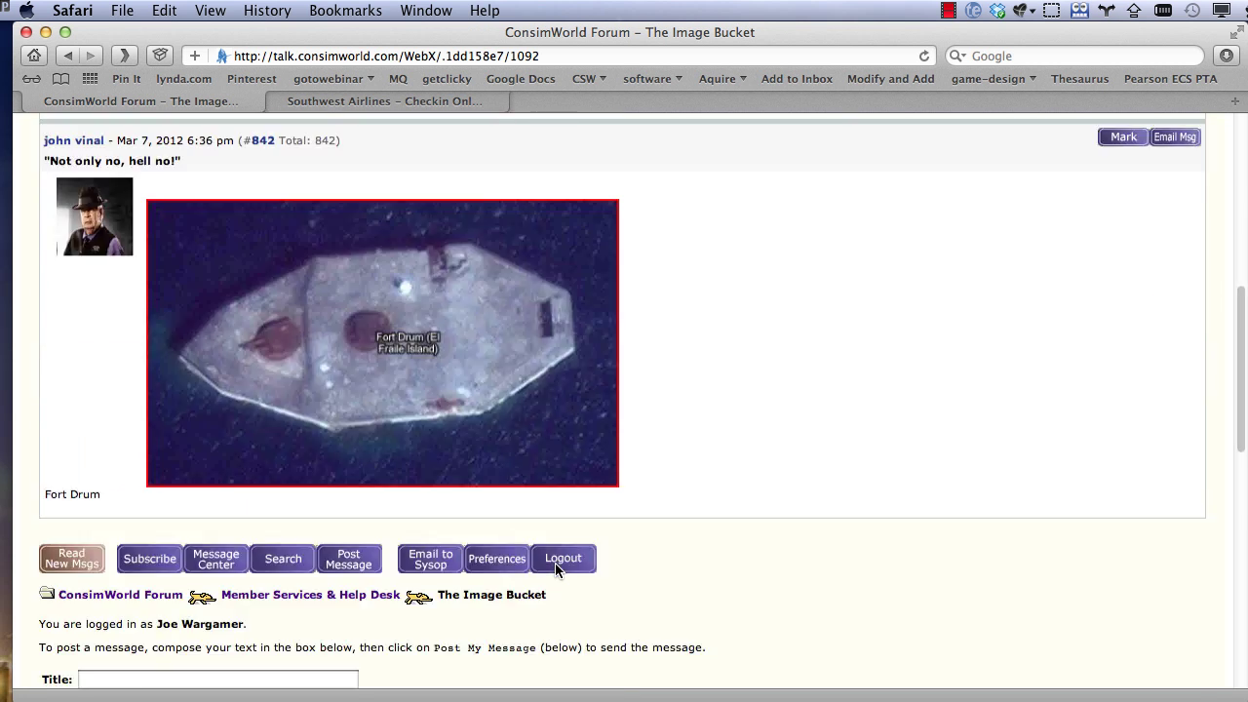
scroll(555, 563, down, 5)
scroll(554, 563, up, 5)
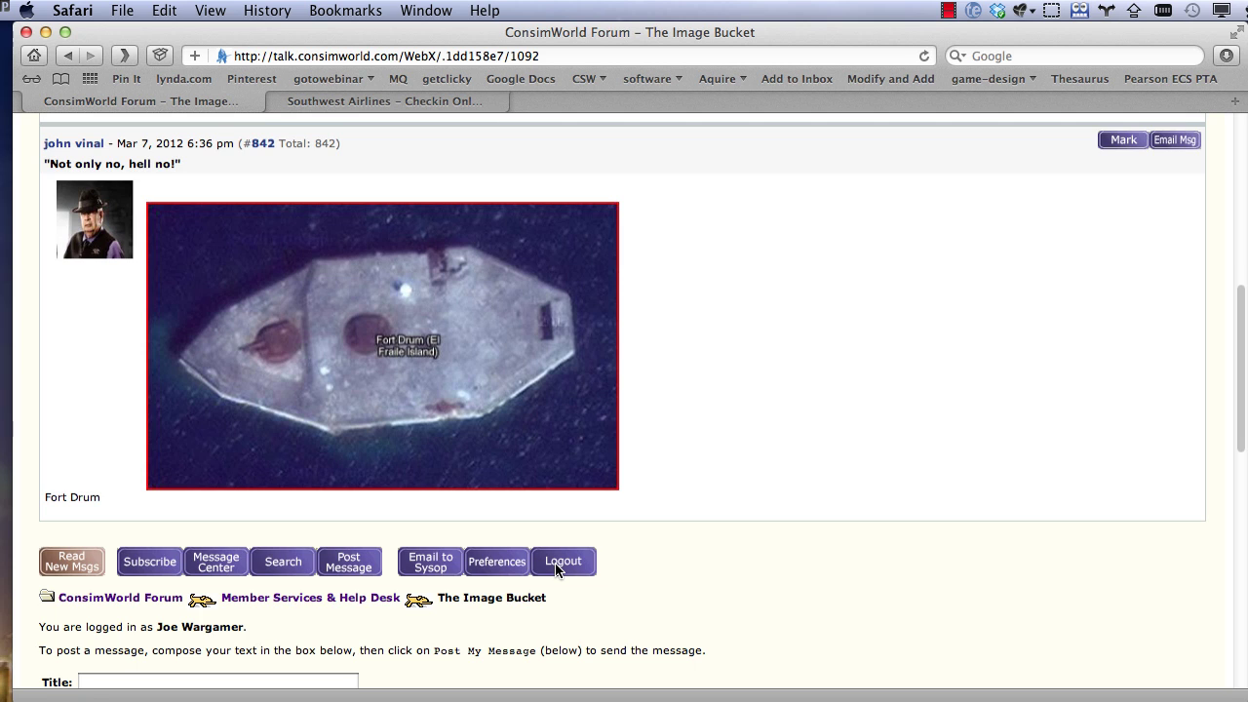
- Add HuntersCover(RBM)3-smaller.jpg from the hunters stuff folder as the first attachment of a new Image Bucket message
scroll(558, 569, down, 8)
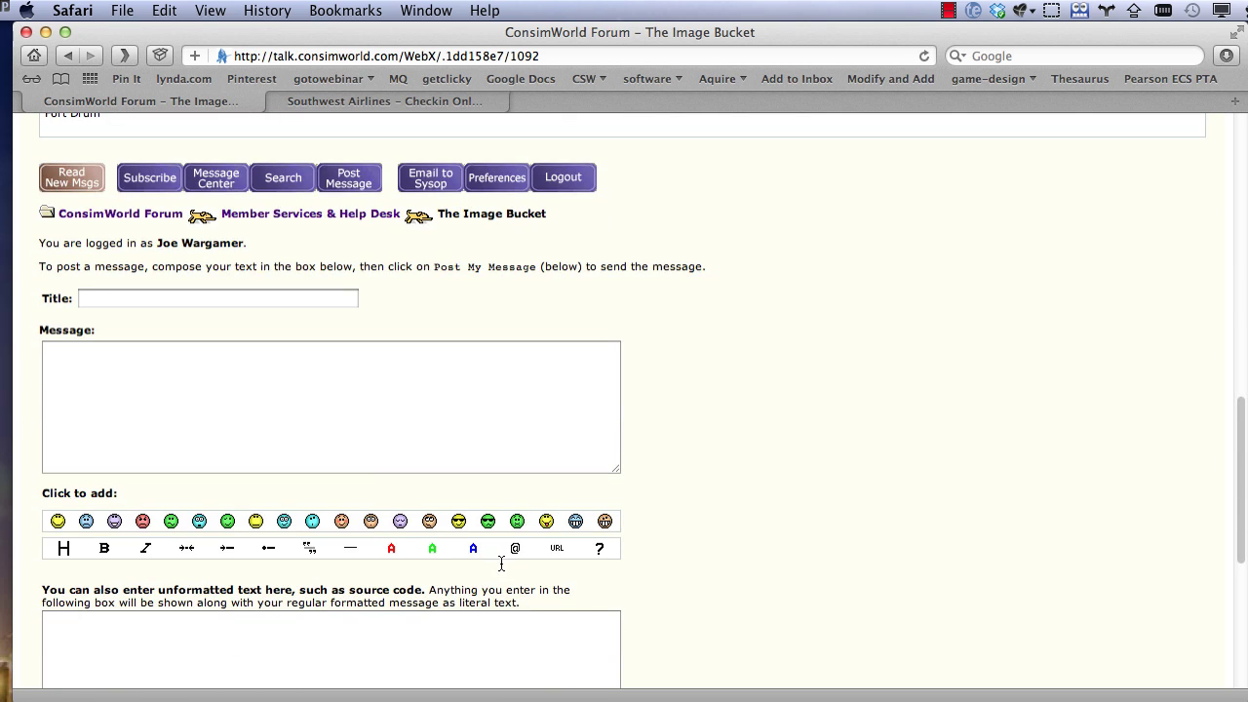
scroll(359, 441, down, 7)
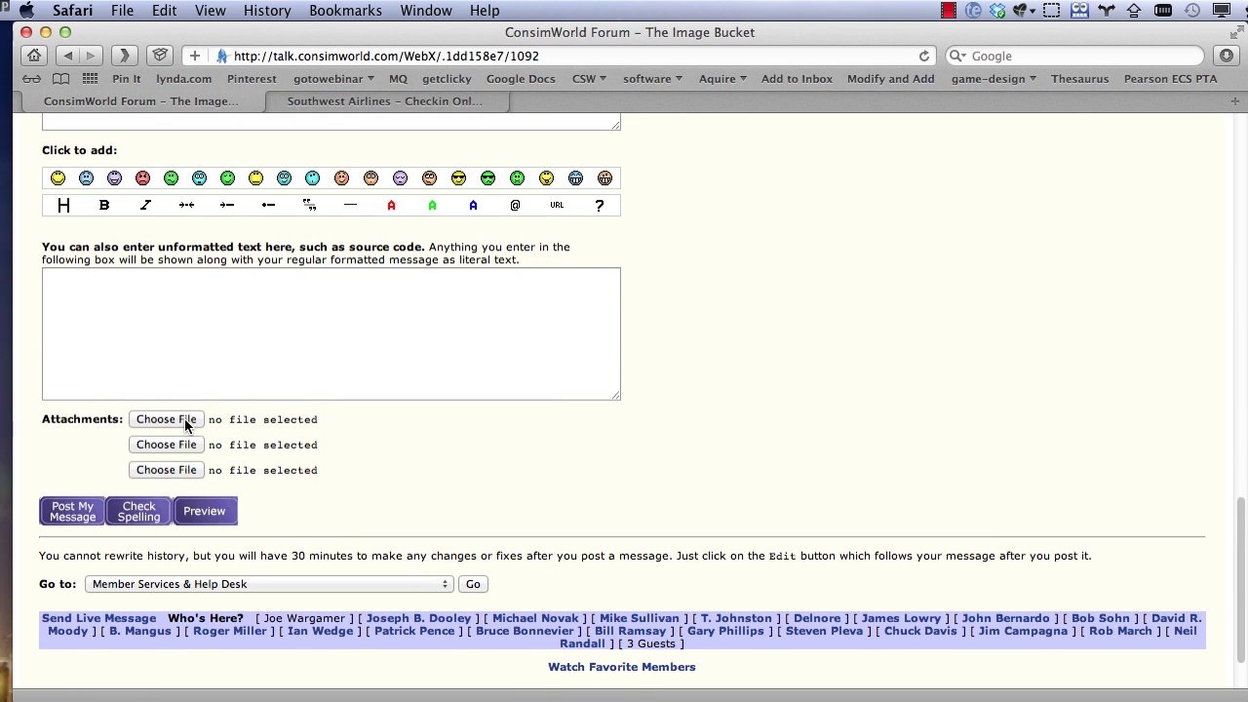
click(184, 419)
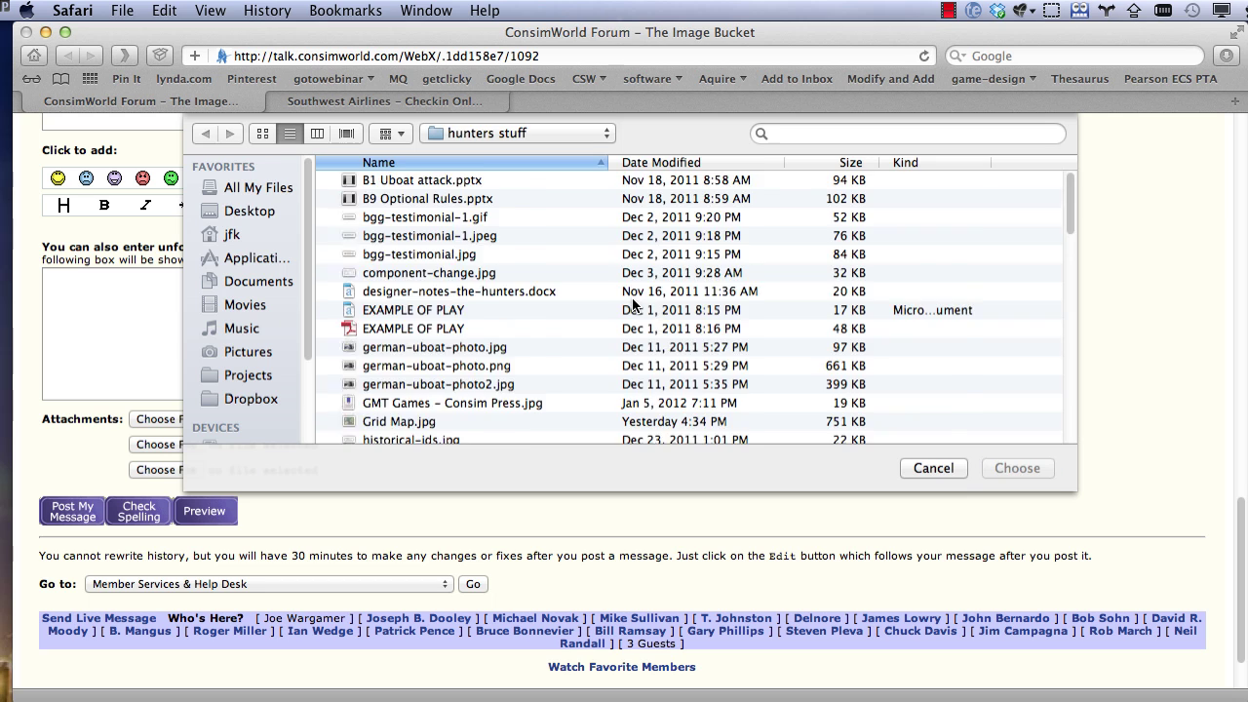
scroll(669, 292, down, 10)
scroll(552, 348, down, 2)
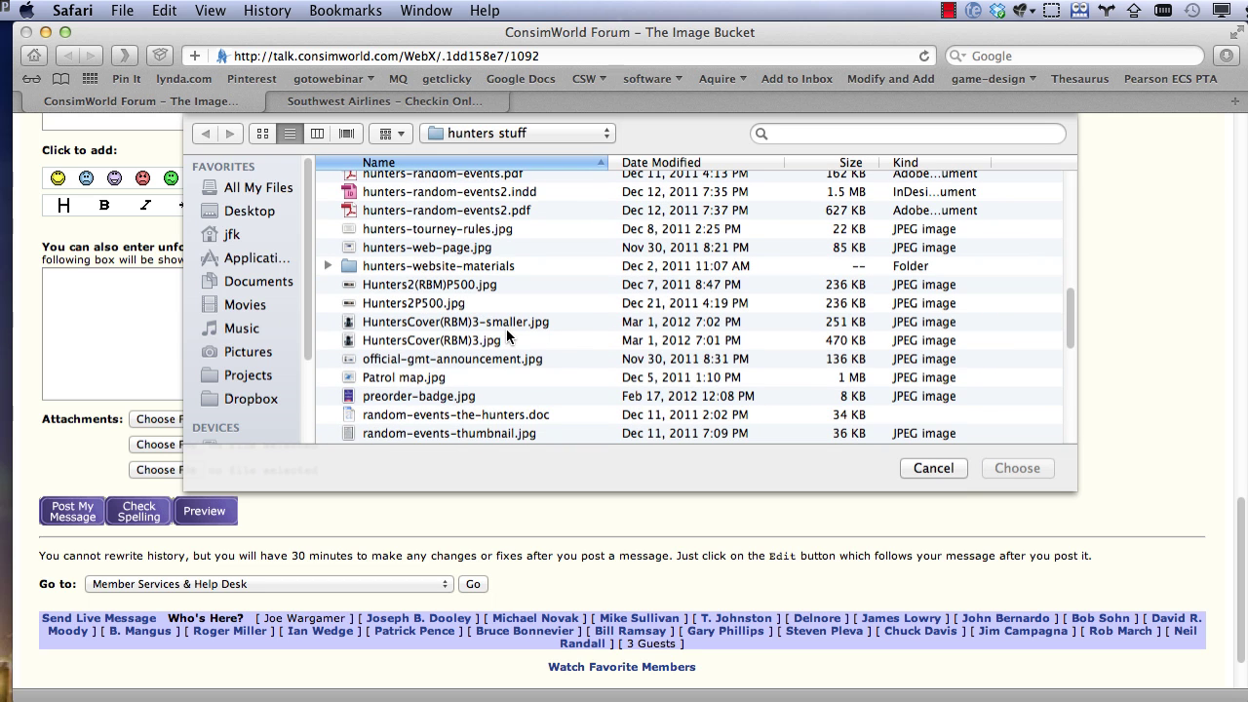
click(505, 328)
click(1034, 466)
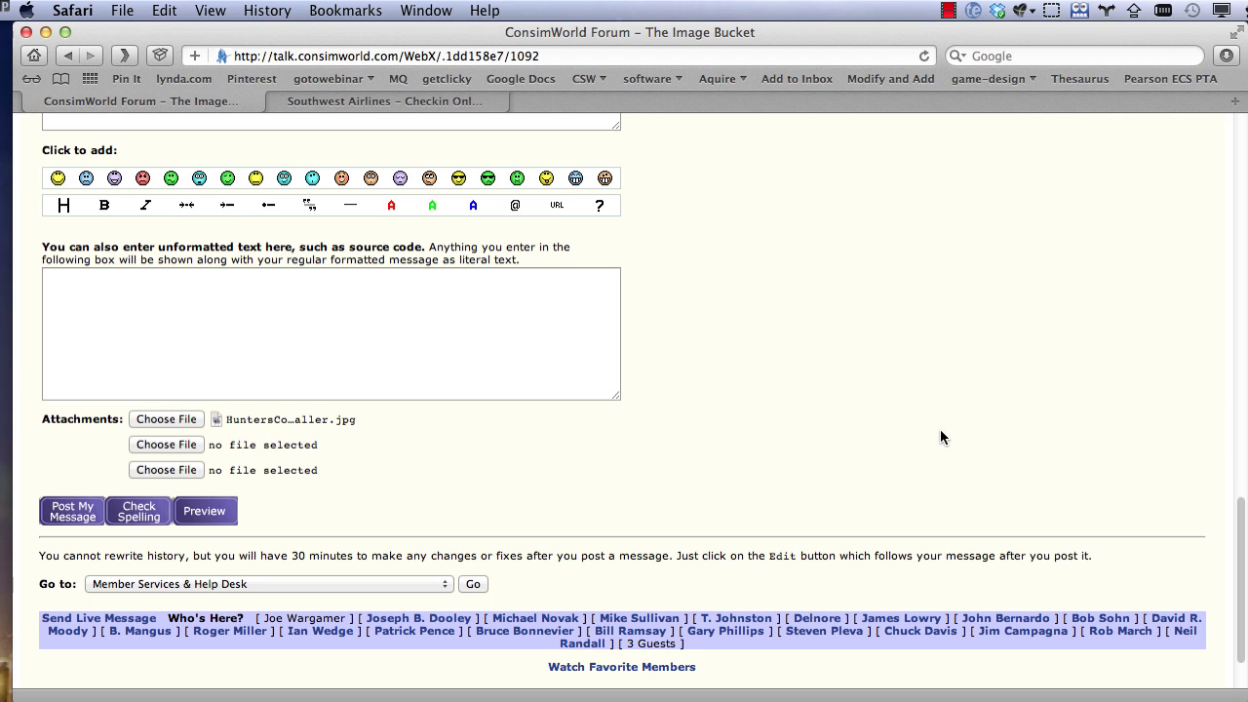
- Attach hunters-crew-quality.jpg from the hunters stuff folder as the second attachment and post the Image Bucket message
click(165, 445)
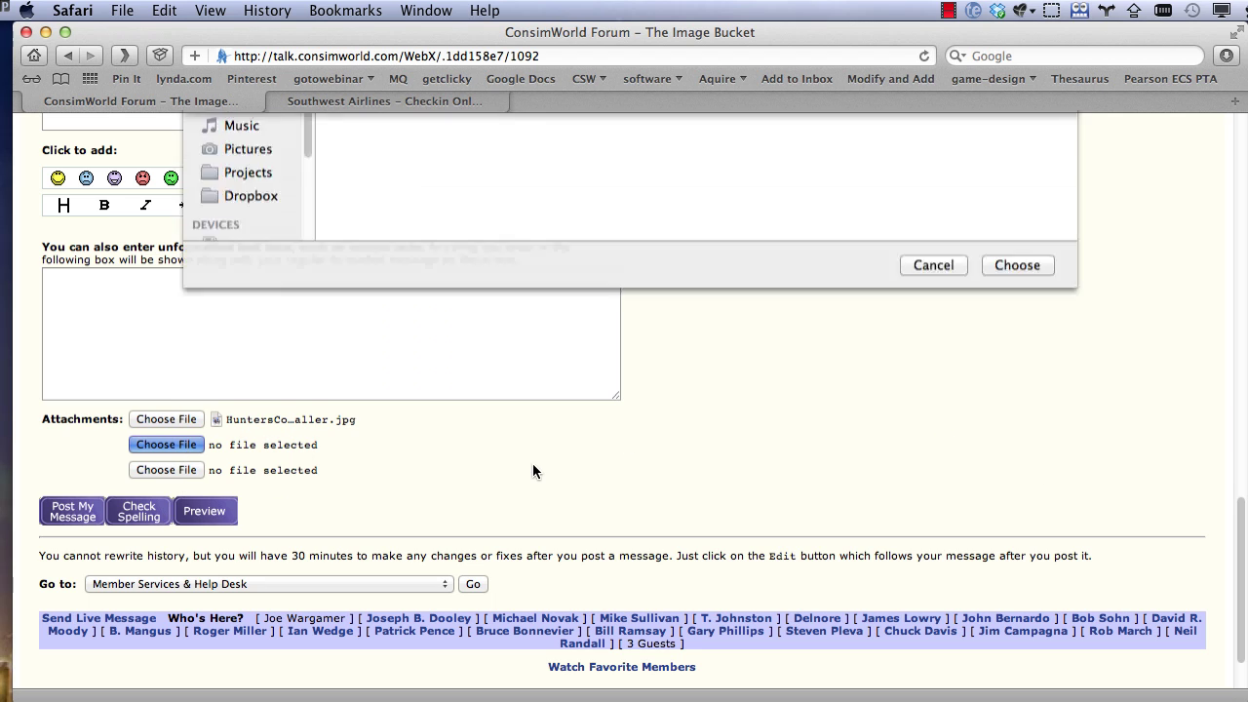
scroll(637, 343, down, 10)
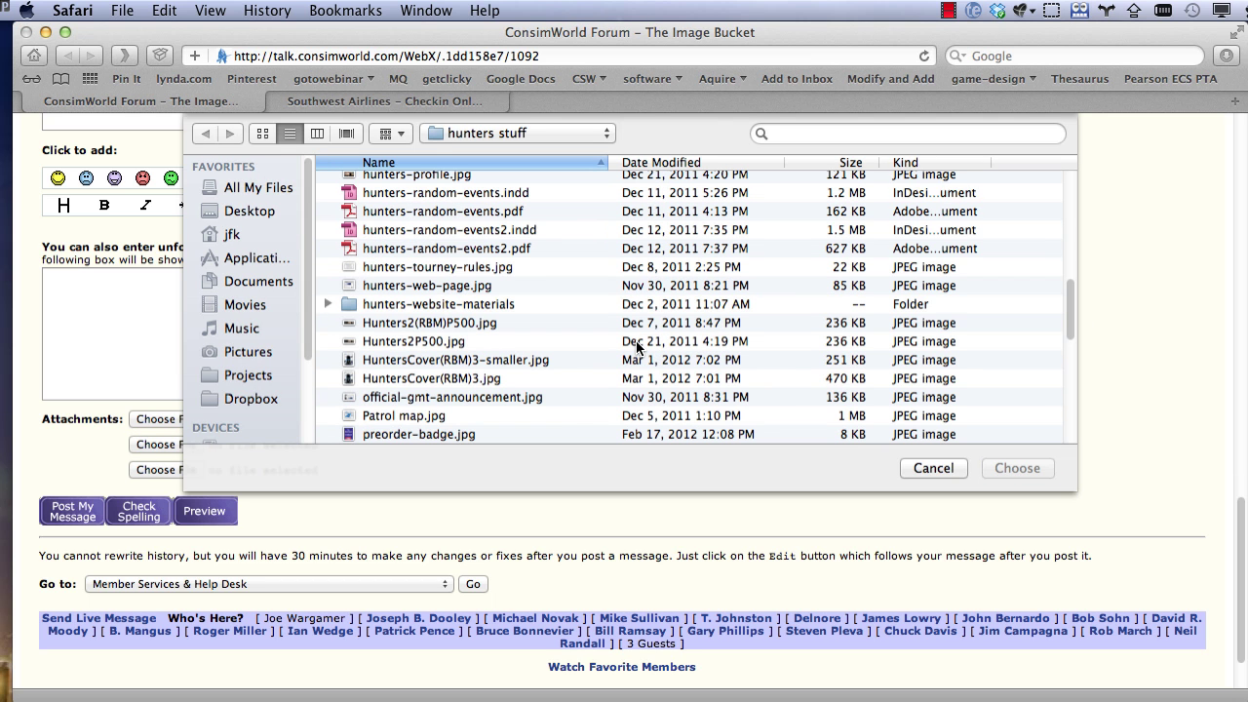
scroll(636, 347, down, 4)
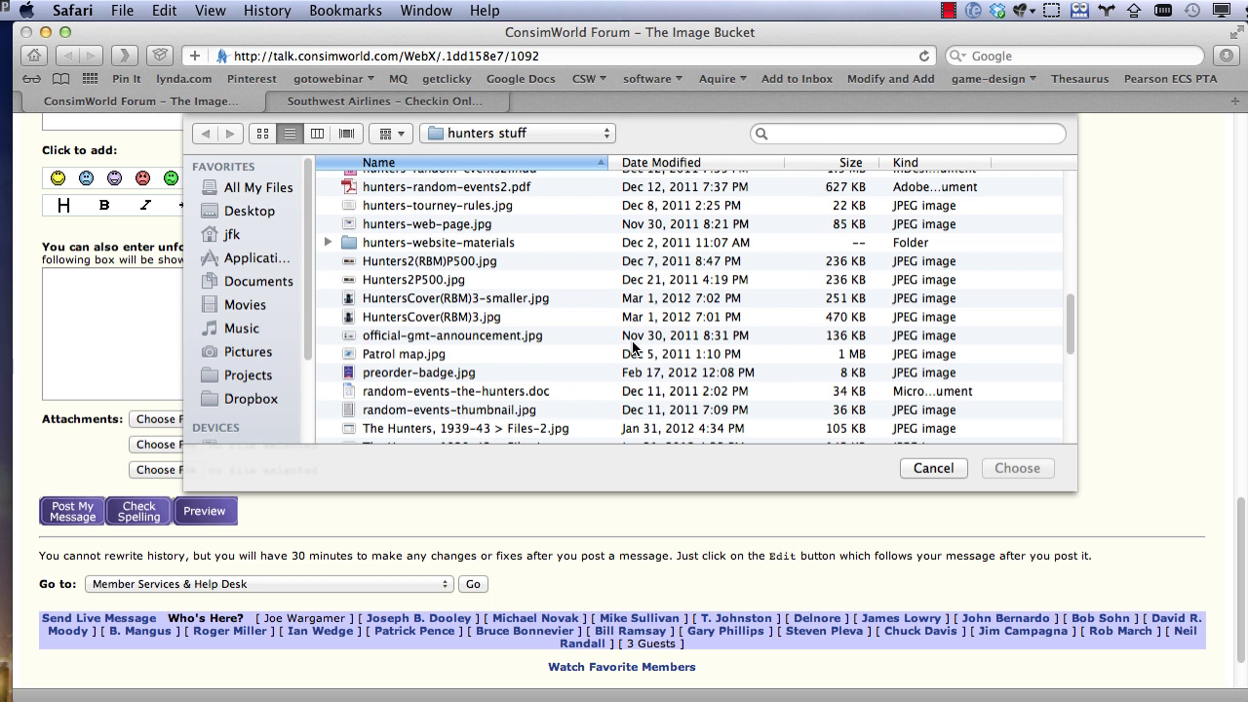
scroll(633, 346, up, 5)
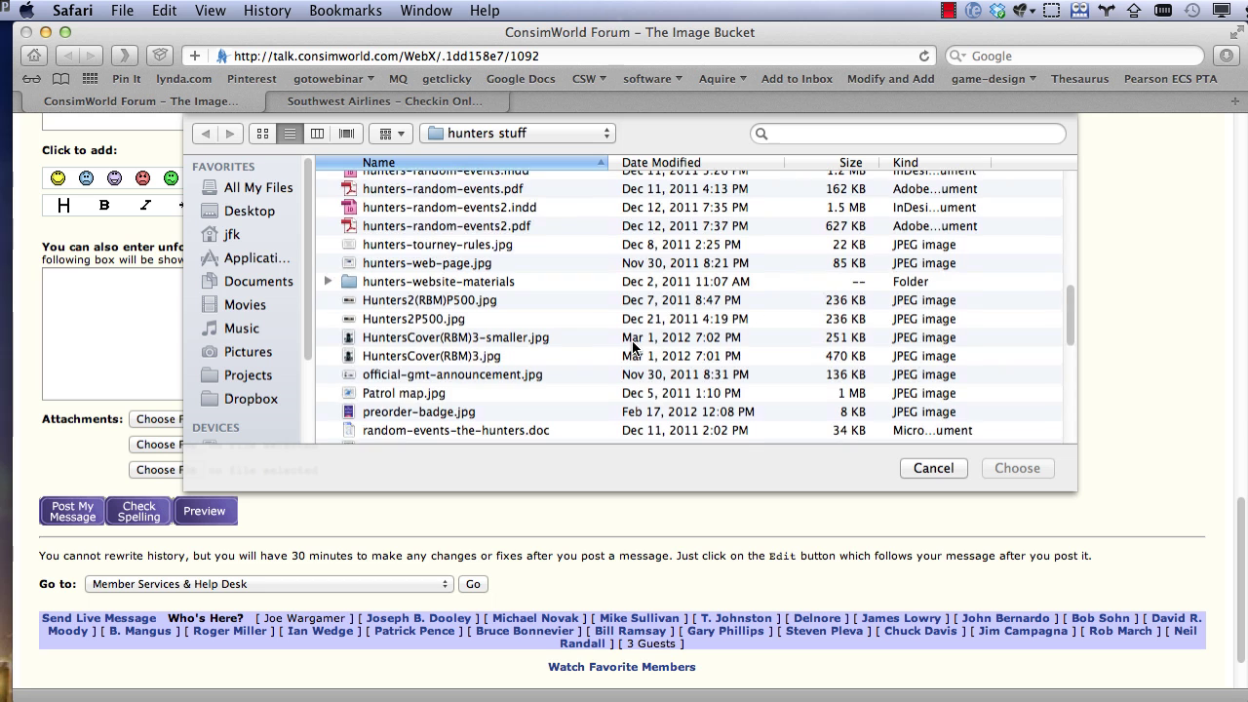
scroll(633, 346, up, 6)
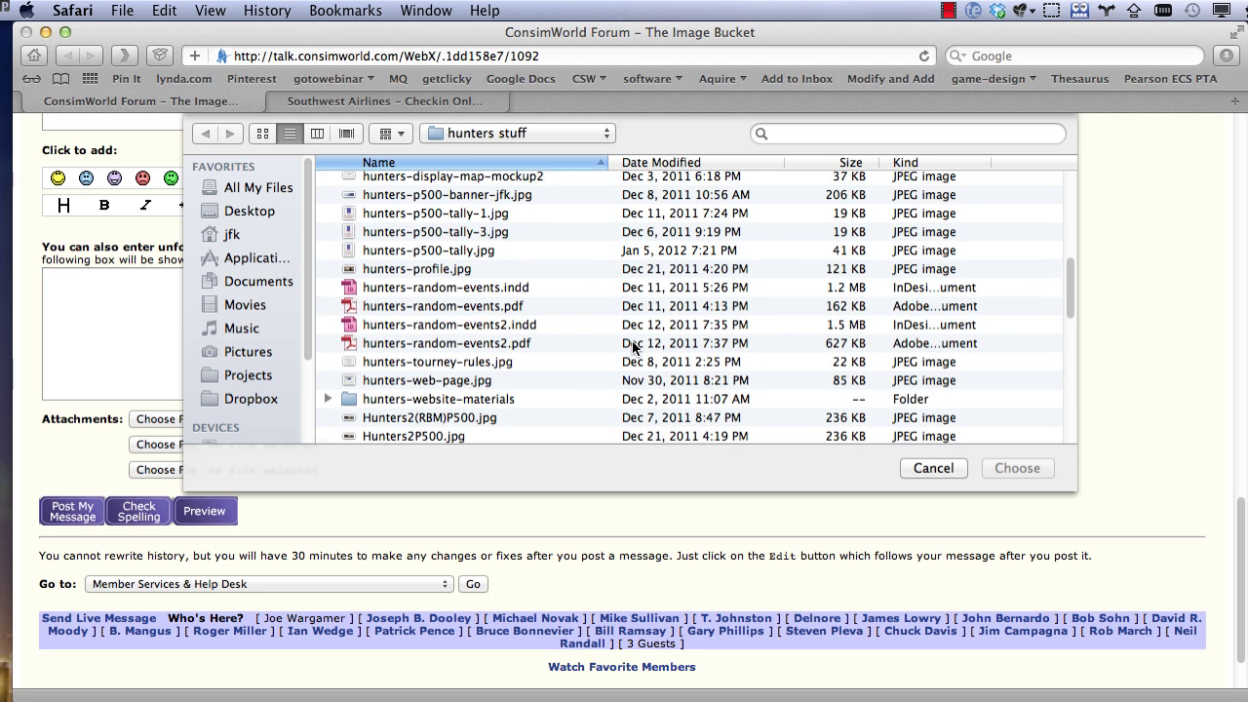
scroll(633, 346, up, 4)
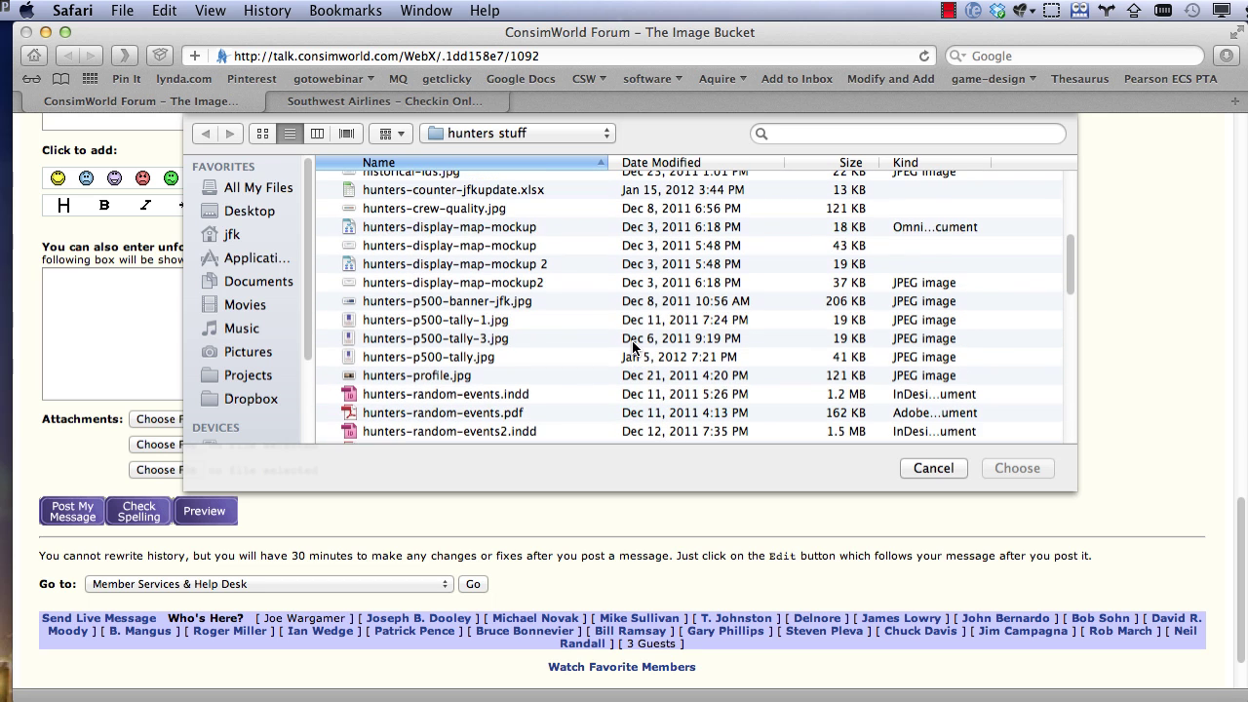
click(557, 215)
click(1028, 463)
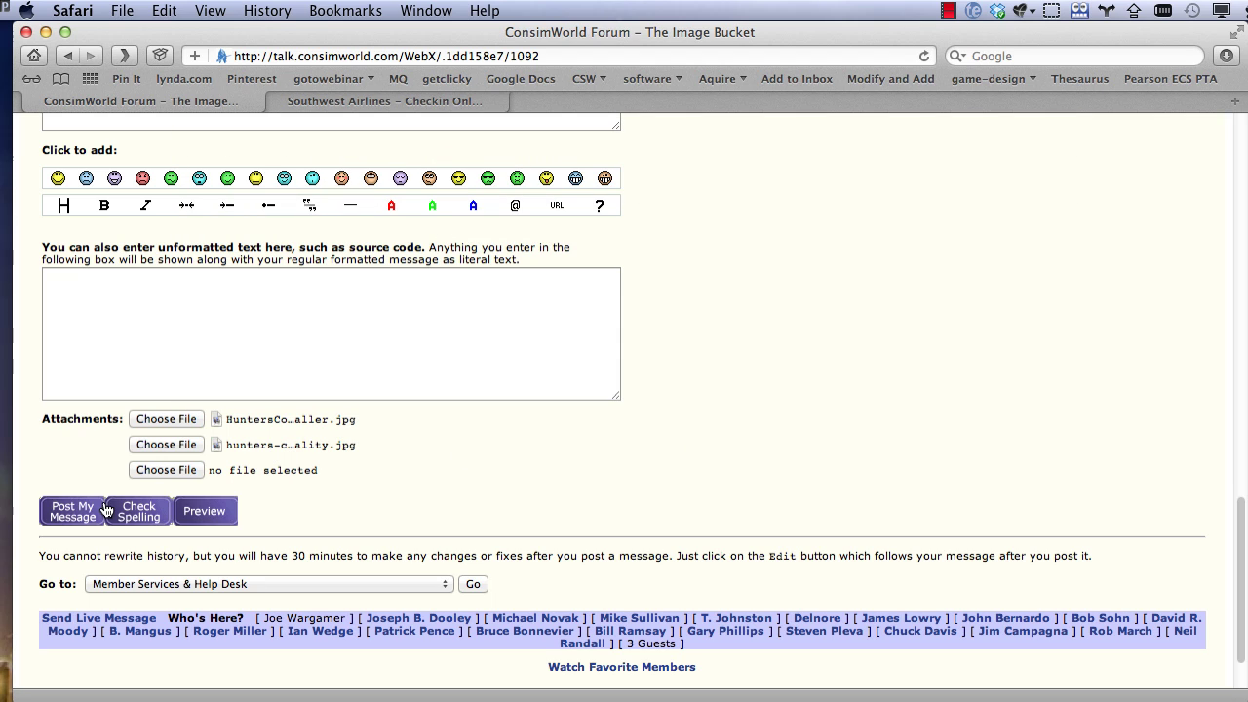
click(67, 518)
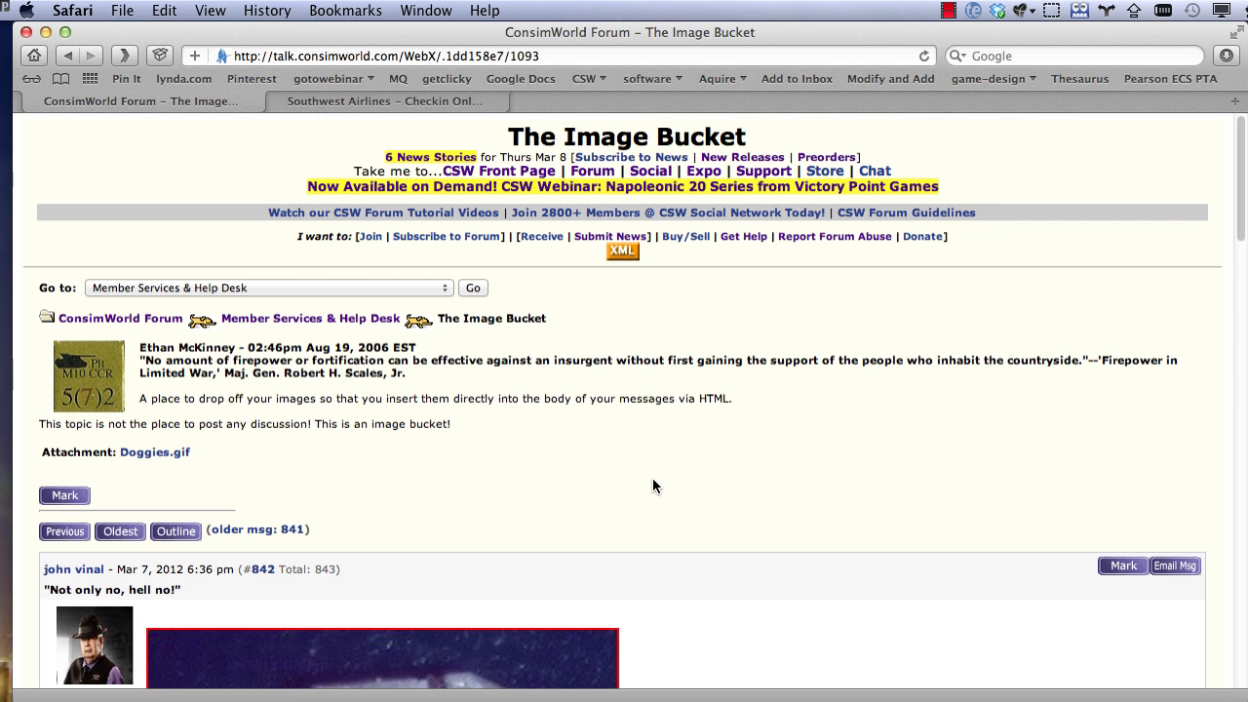
- Review the newly posted Image Bucket message and its two attached images, the Hunters cover and the crew quality counters
scroll(653, 484, down, 10)
scroll(653, 485, down, 4)
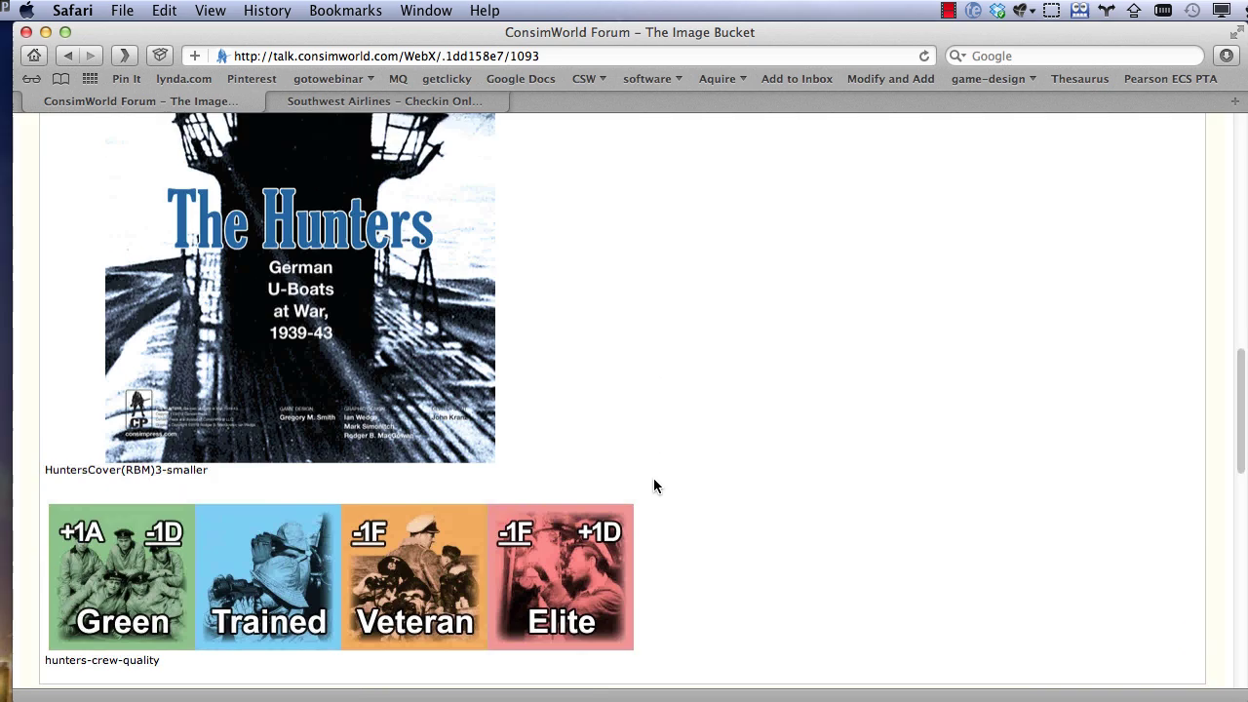
scroll(653, 484, up, 2)
scroll(653, 485, up, 1)
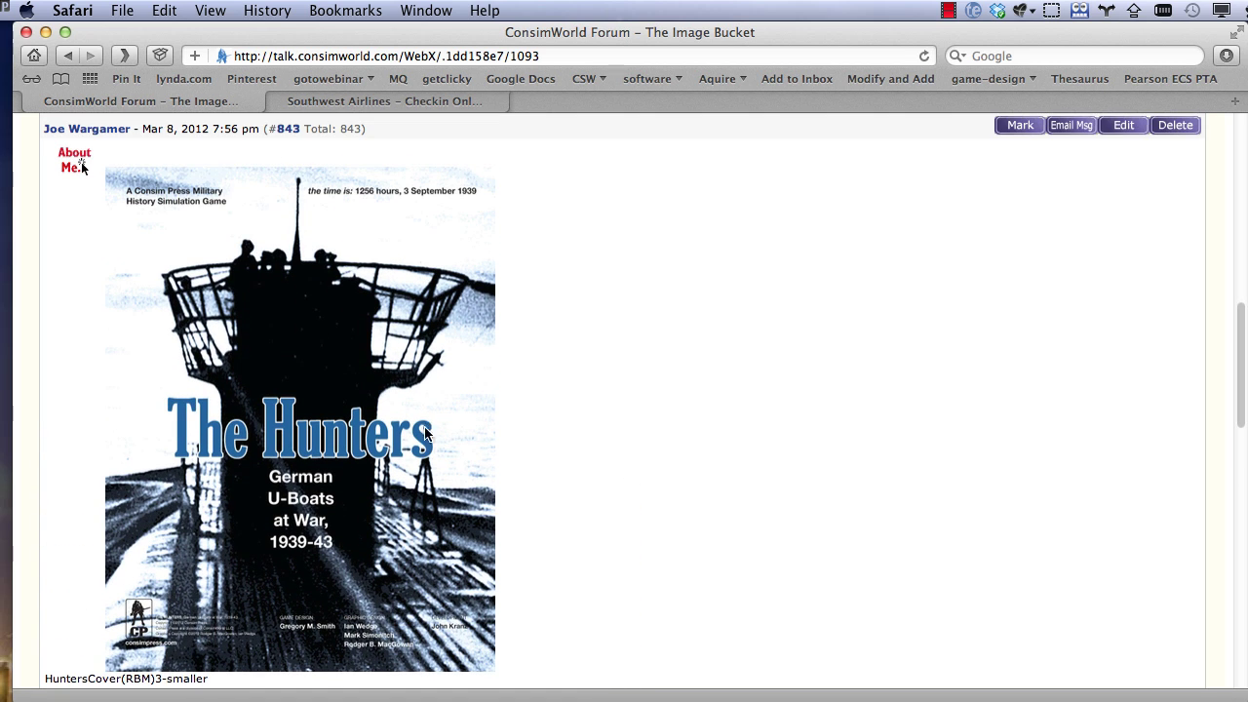
scroll(462, 418, down, 8)
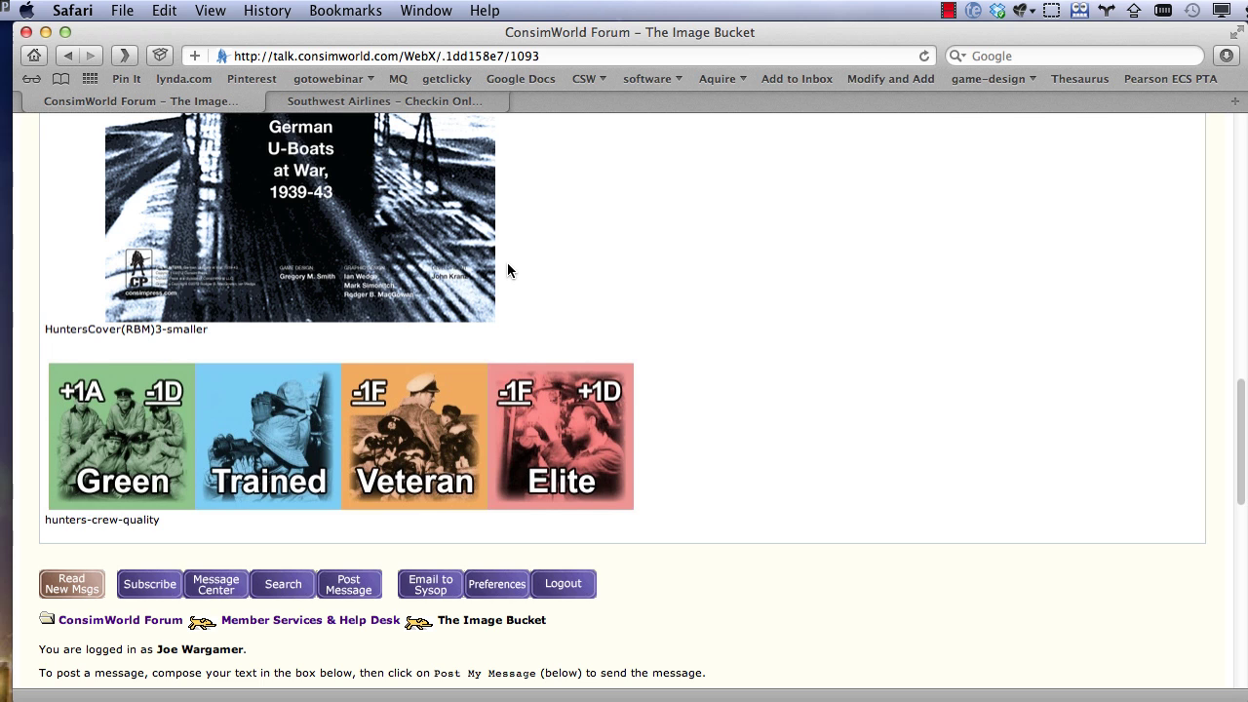
scroll(507, 263, up, 3)
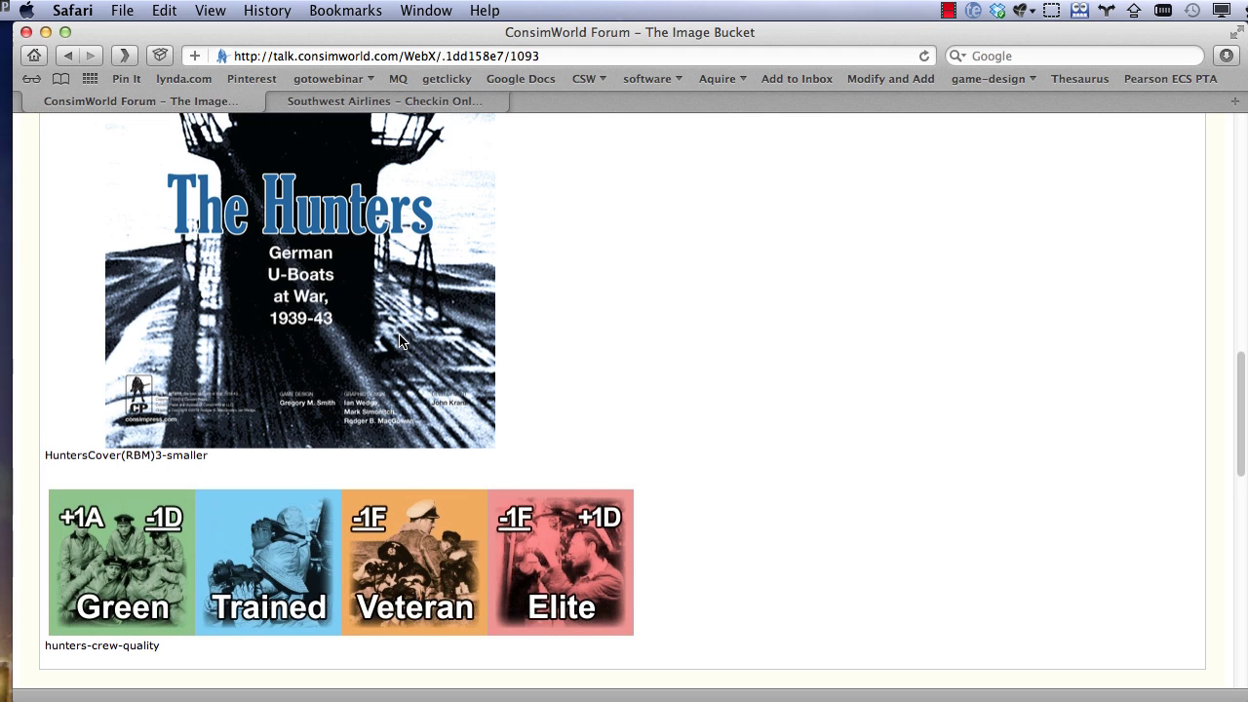
scroll(642, 312, up, 1)
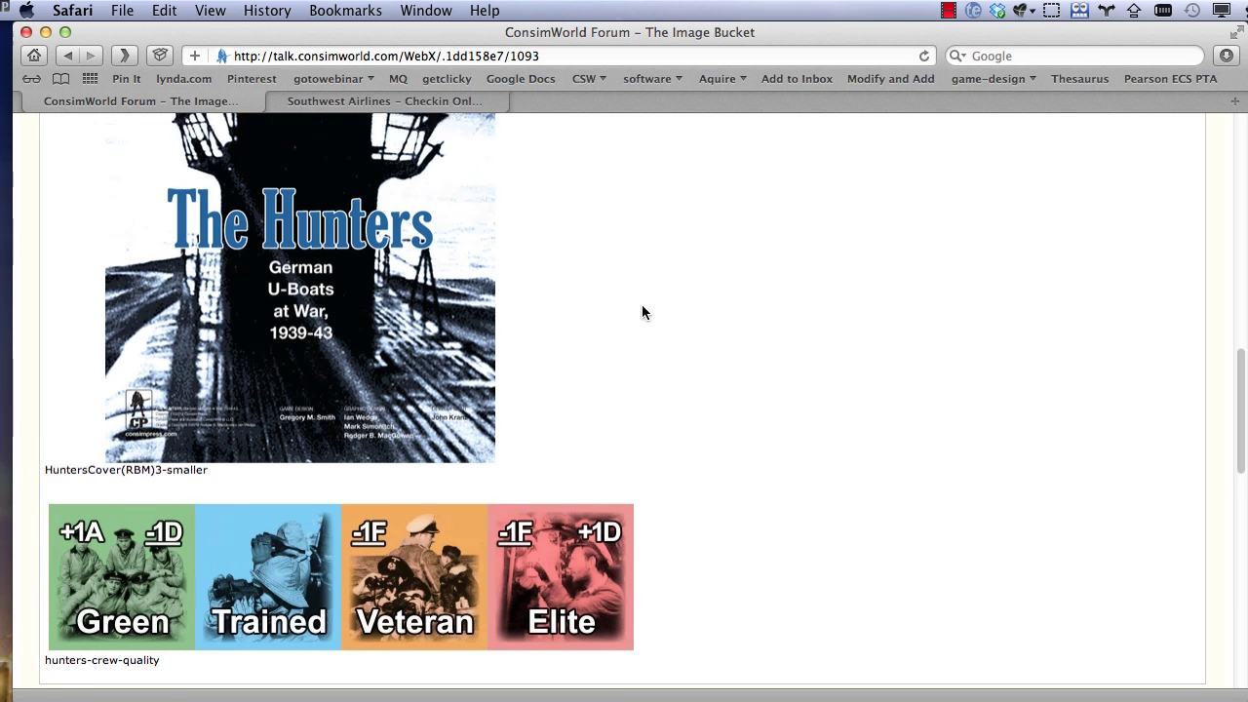
- Go to the Global or Multi-Front folder and open The Hunters: German U-Boats at War, 1939-43 discussion
scroll(641, 312, up, 10)
click(395, 292)
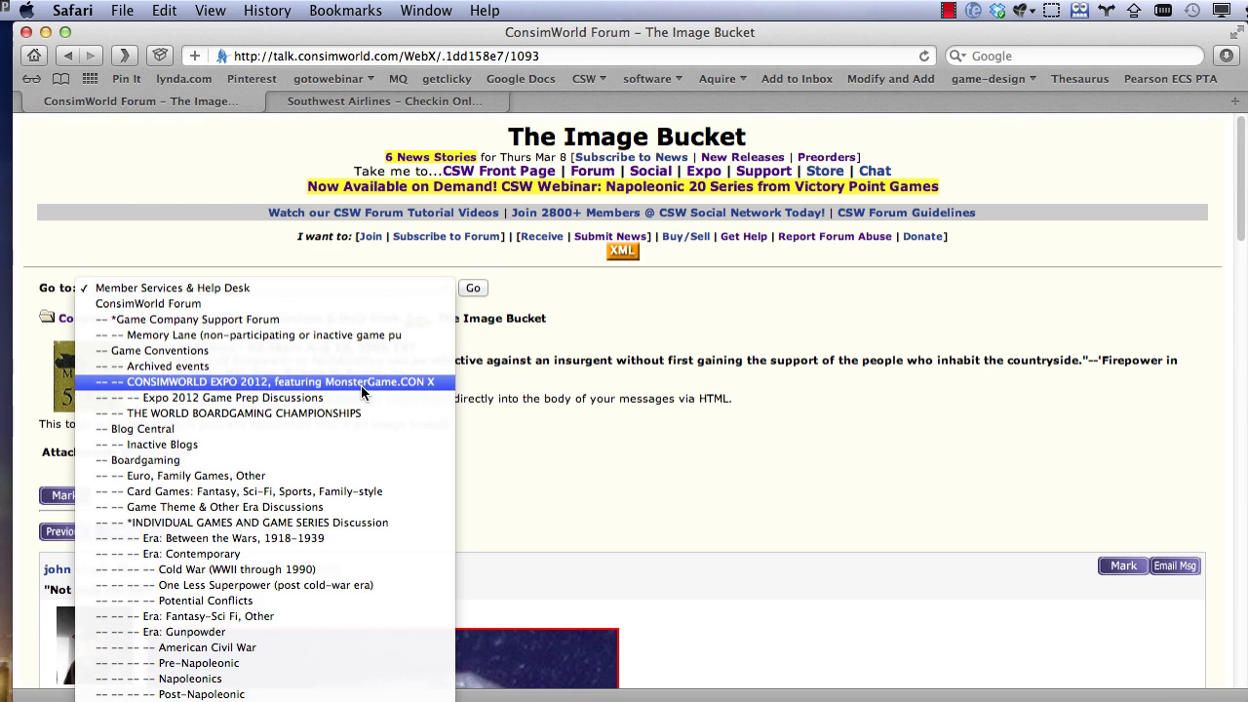
scroll(360, 385, down, 5)
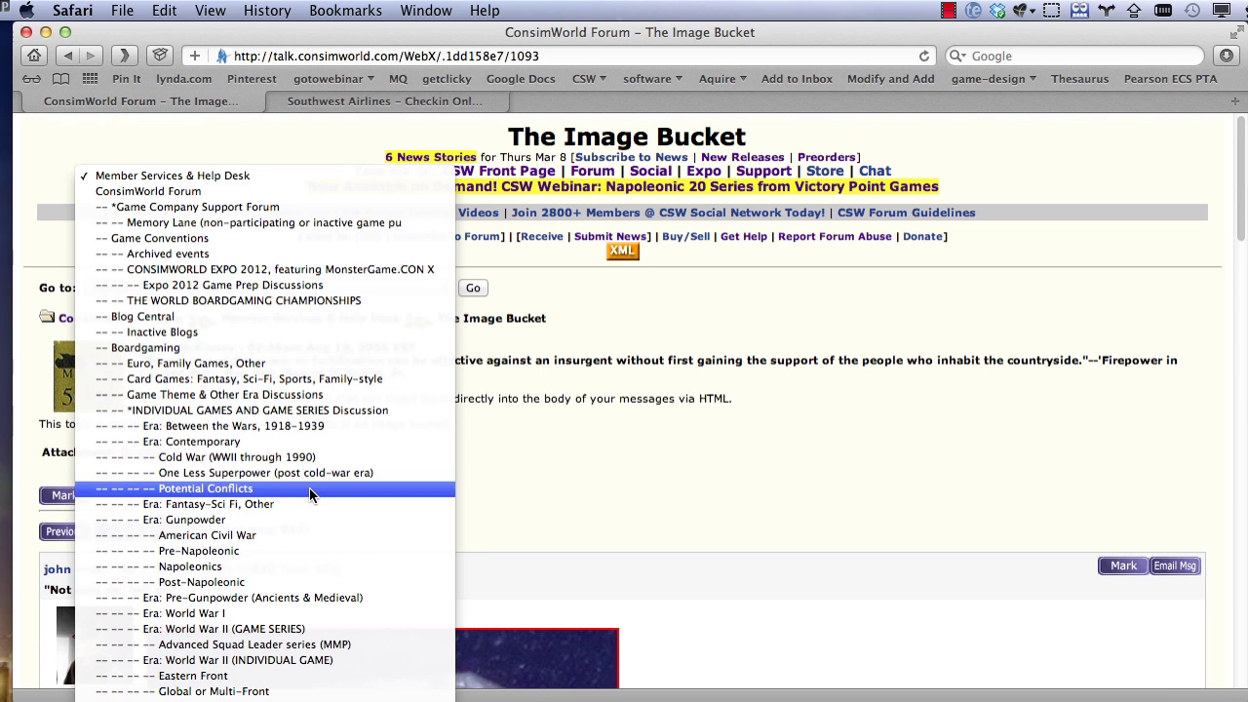
click(288, 691)
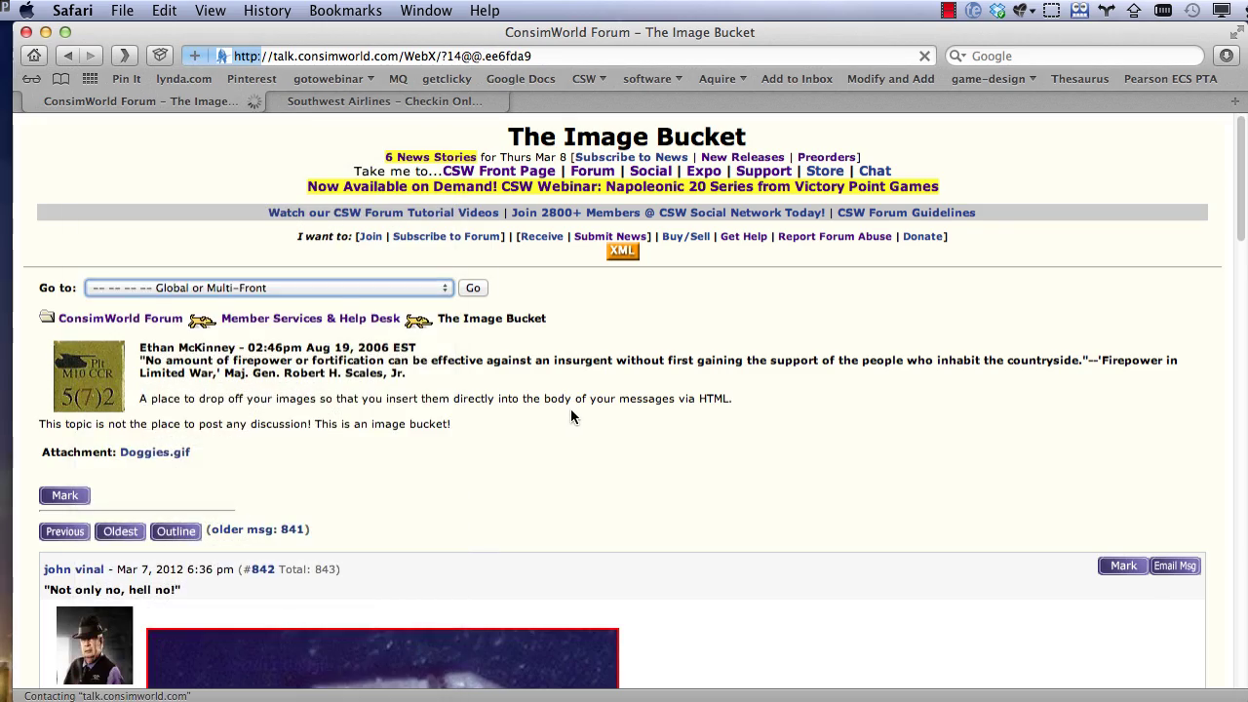
scroll(581, 414, down, 10)
scroll(581, 414, down, 5)
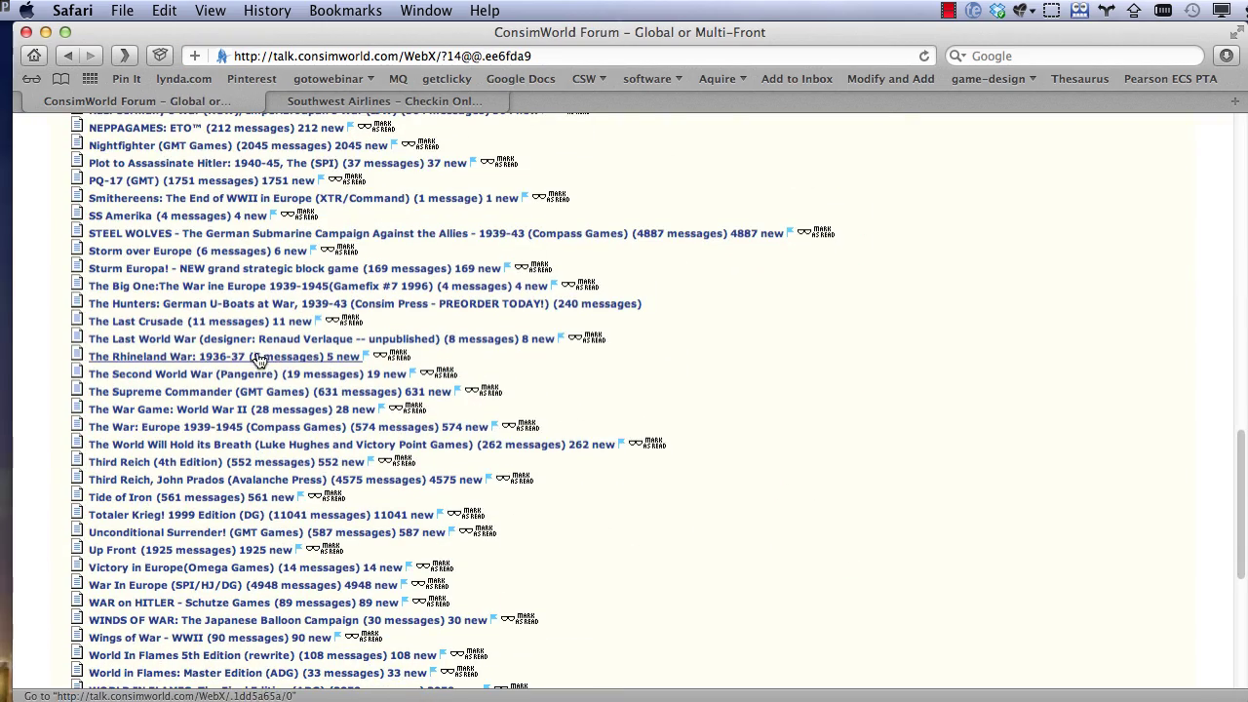
click(190, 312)
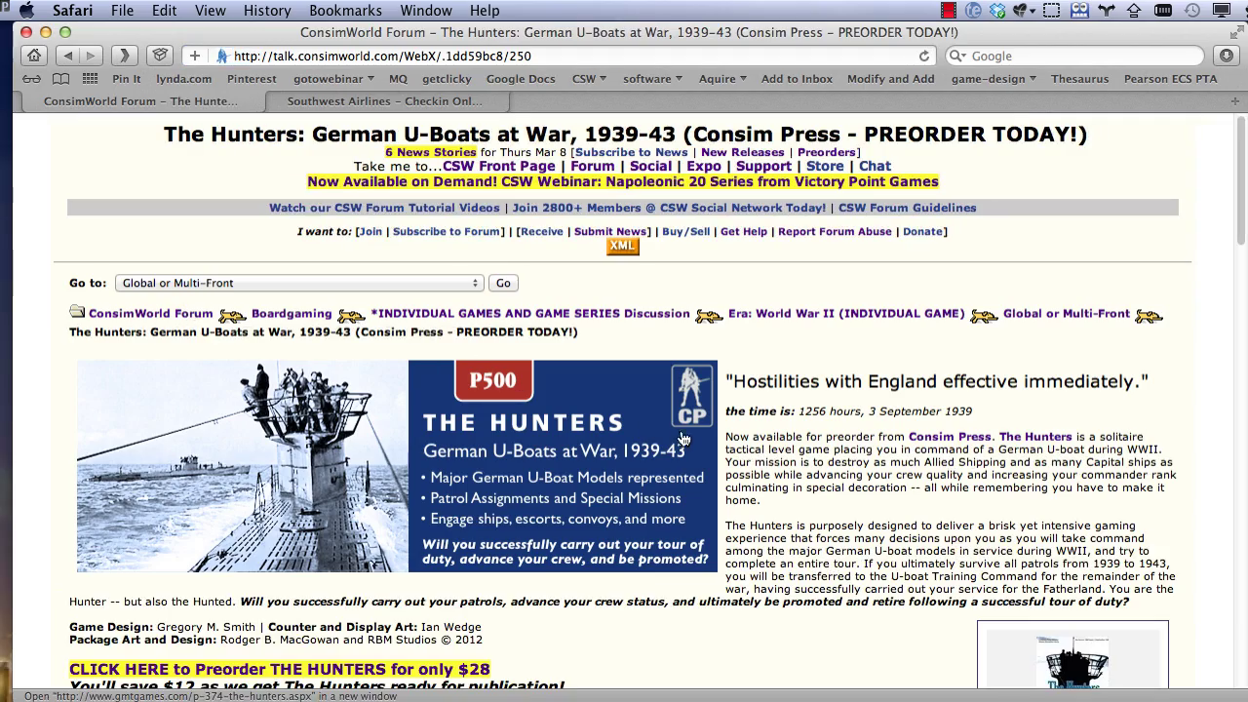
- Fill the new message in The Hunters discussion with the sample post text from the TextEdit document Untitled 2
scroll(689, 438, down, 10)
scroll(690, 439, down, 15)
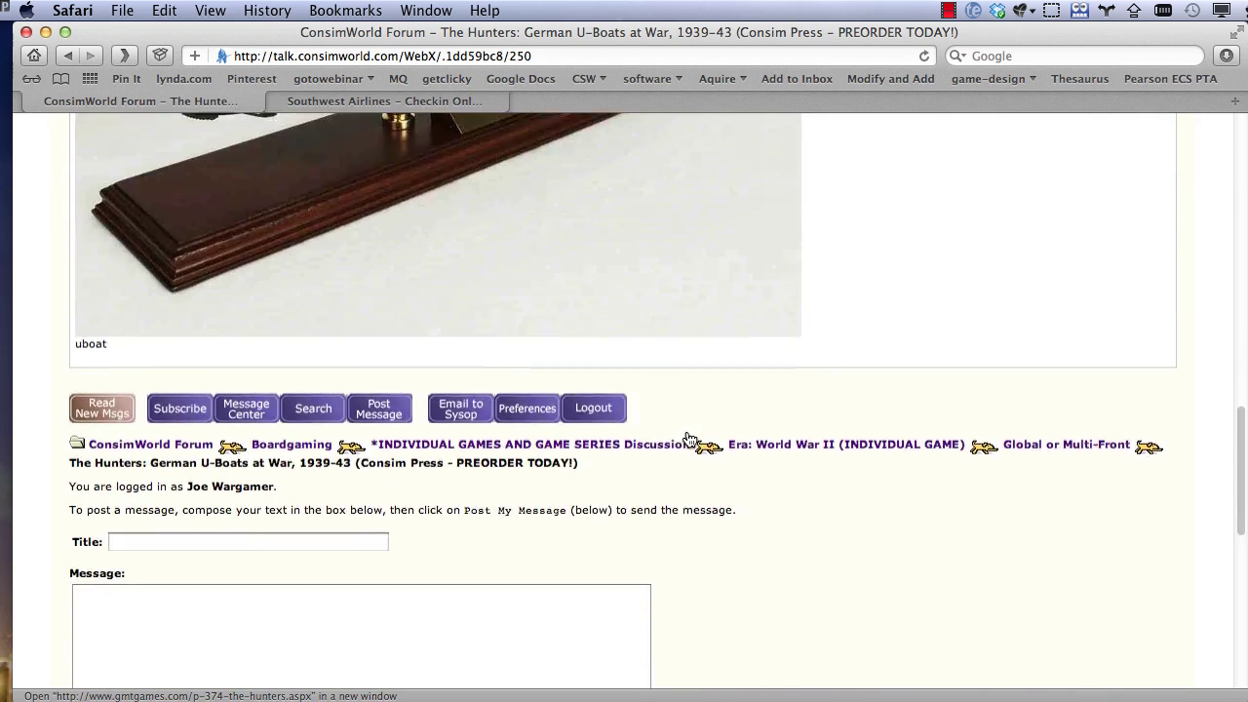
key(super+Tab)
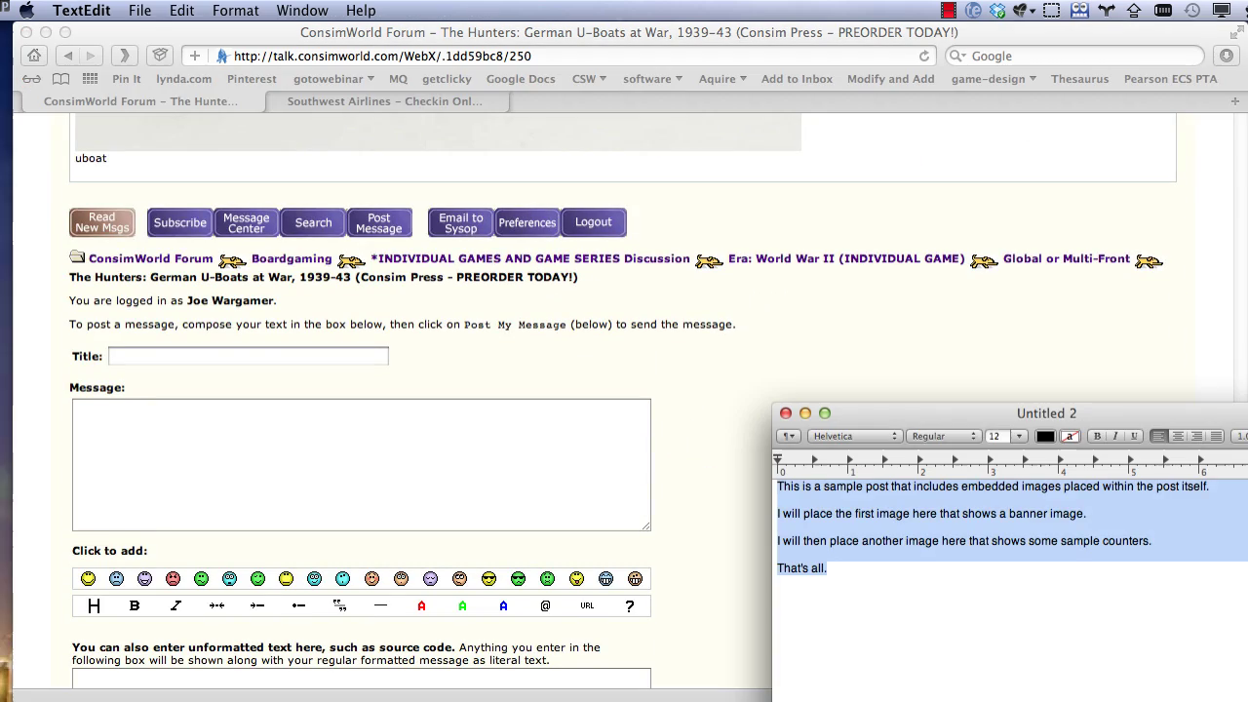
click(438, 426)
text(This is a sample post that includes embedded images placed within the post itself.  I will place the first image here that shows a banner image.  I will then place another image here that shows some sample counters.  That's all.)
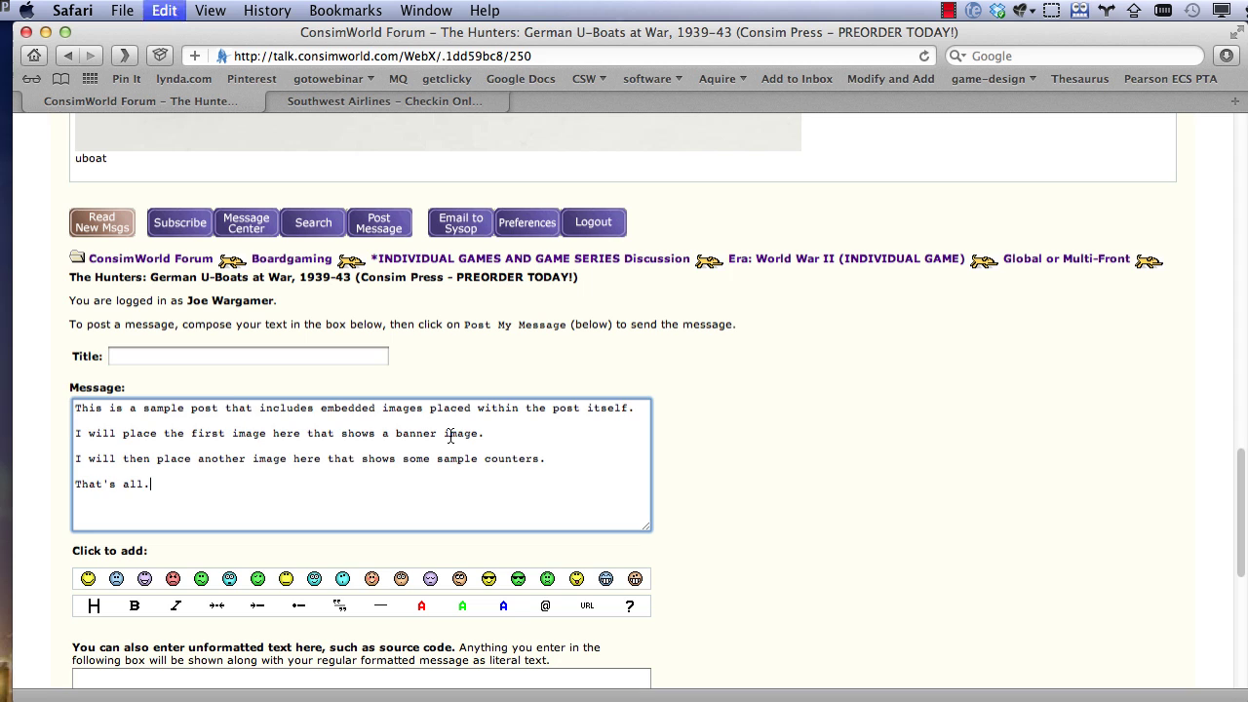
- Switch to the TextEdit document Untitled and copy its whole <img src="IMAGE LOCATION"> tag
drag(1247, 478, 1033, 354)
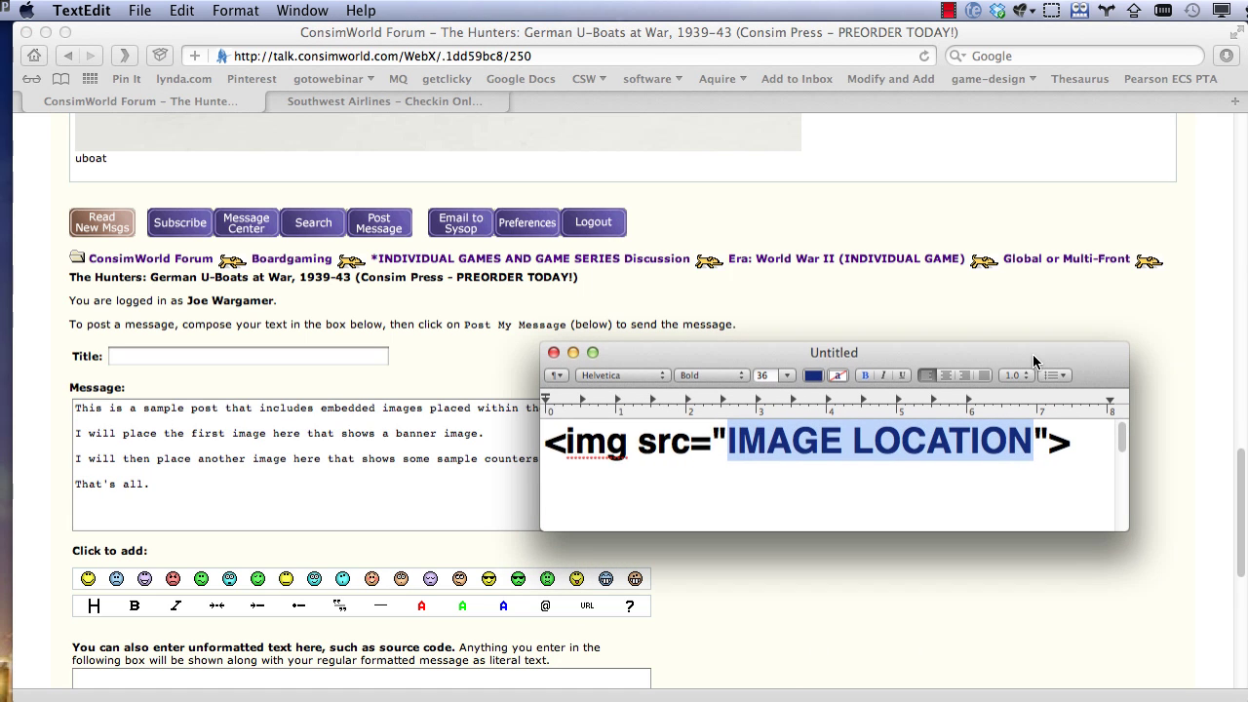
click(916, 476)
drag(1071, 444, 468, 441)
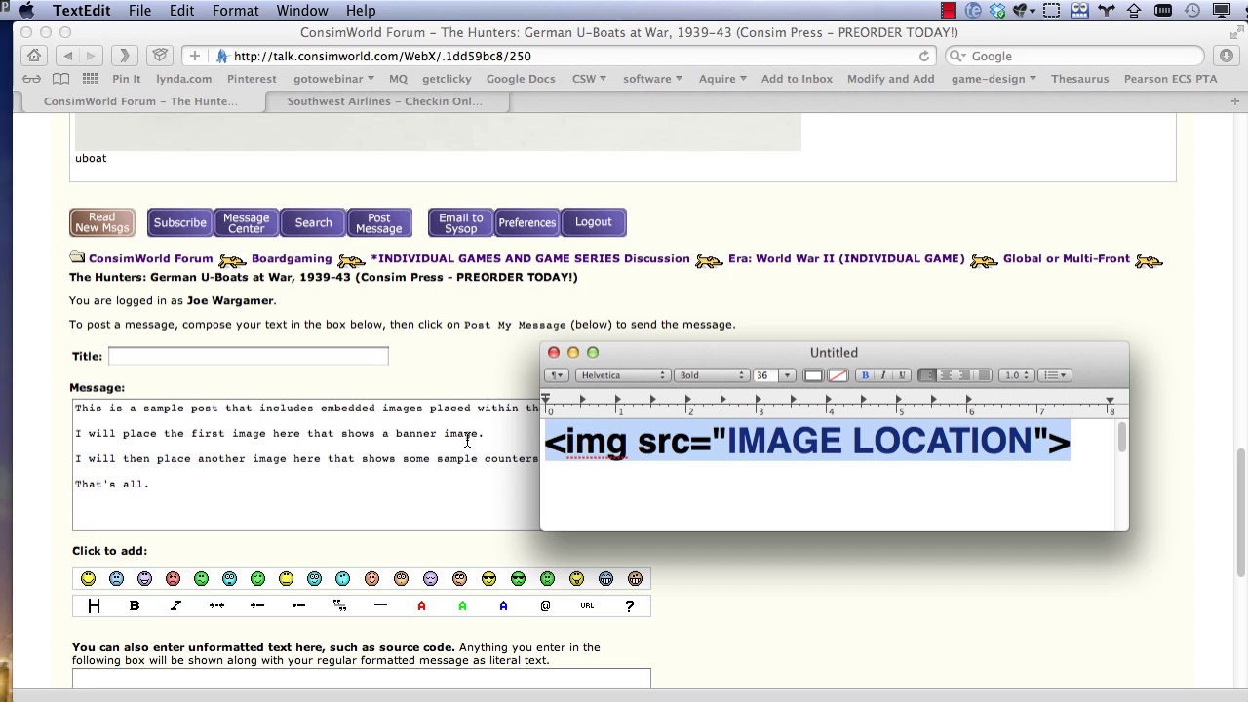
key(super+c)
drag(695, 362, 1077, 527)
- Insert the copied img tag on its own line below the message's first sentence, and select its IMAGE LOCATION placeholder
click(829, 462)
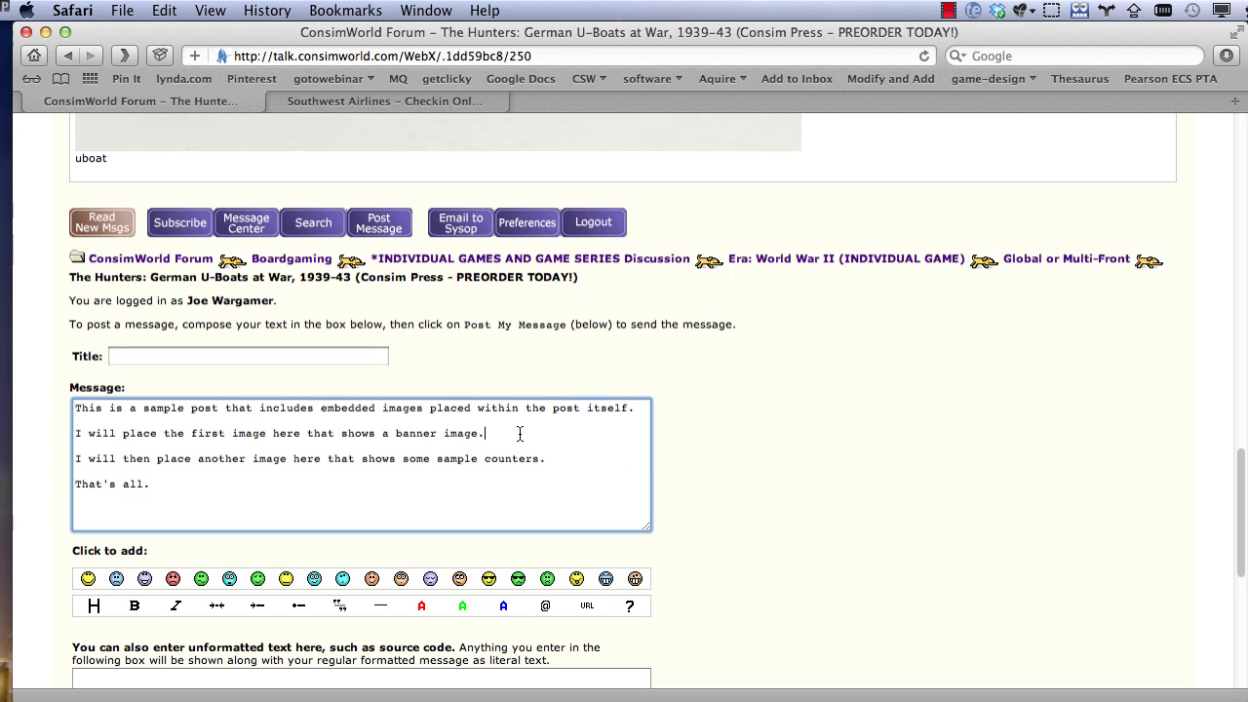
click(645, 407)
key(Return)
key(Return)
key(cmd+v)
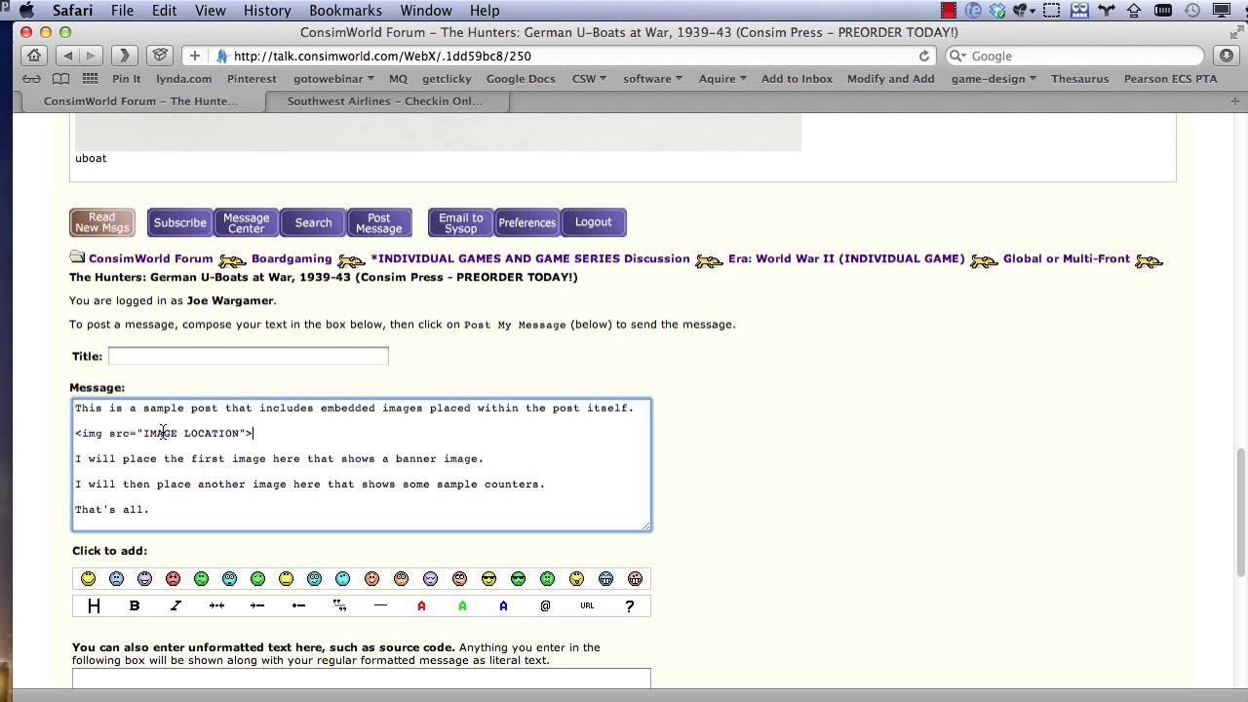
drag(145, 433, 240, 434)
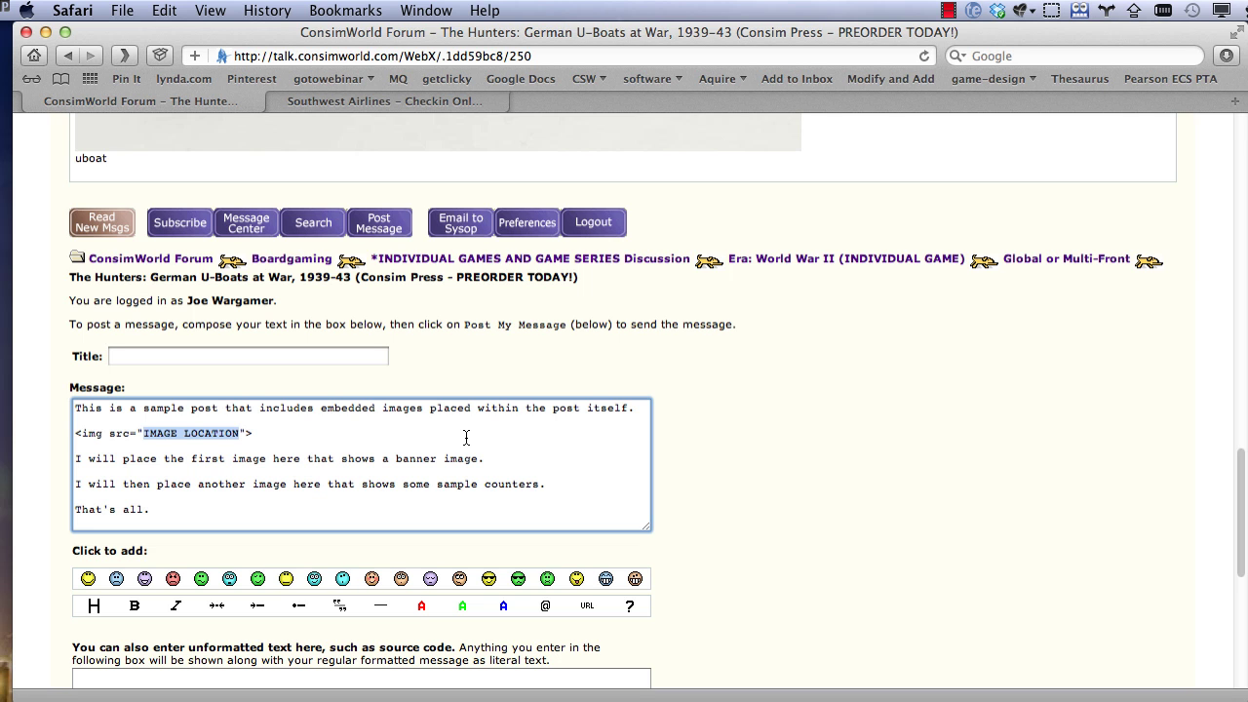
- Load the ConsimWorld Forum in a new browser tab and open The Image Bucket discussion under Member Services & Help Desk
double_click(575, 106)
text(t)
key(Return)
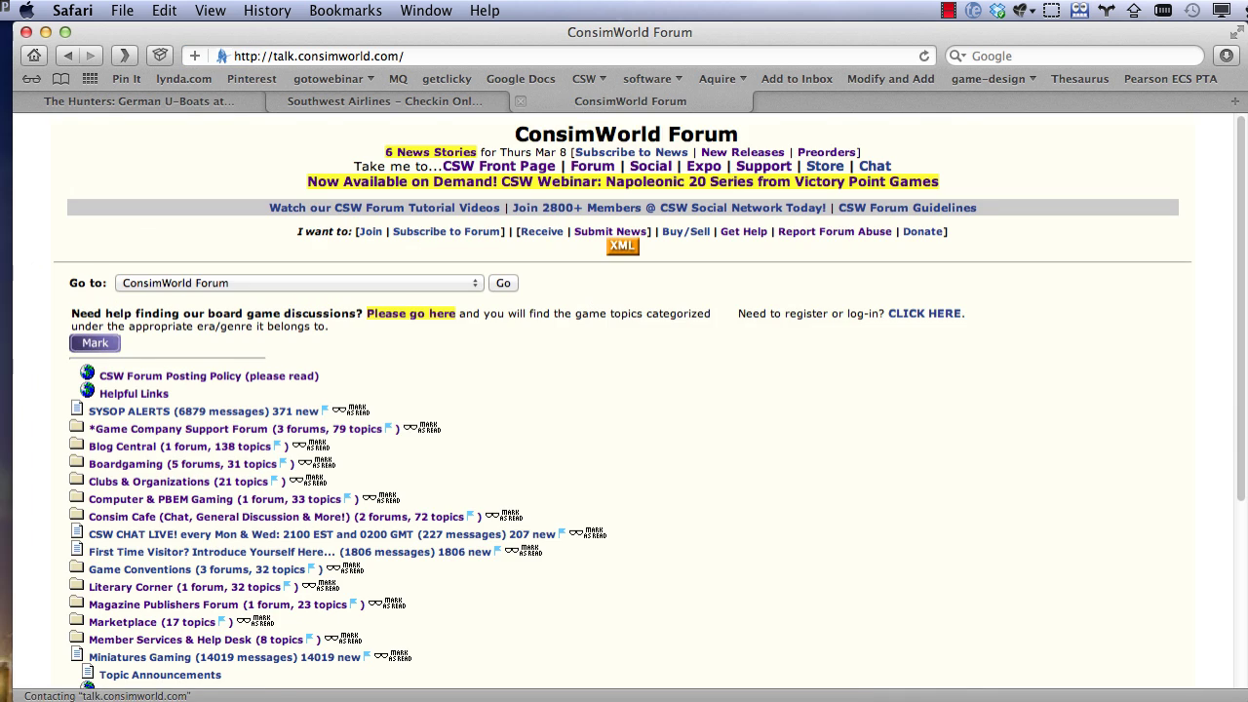
scroll(399, 505, down, 2)
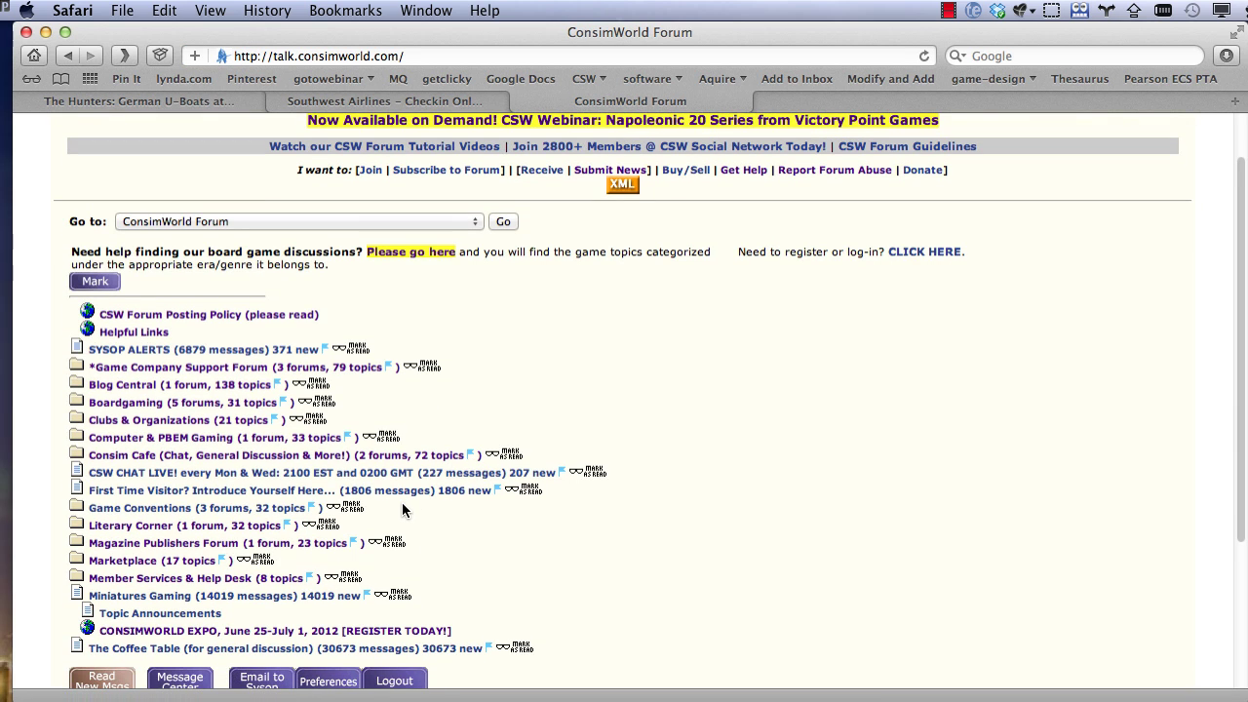
click(164, 578)
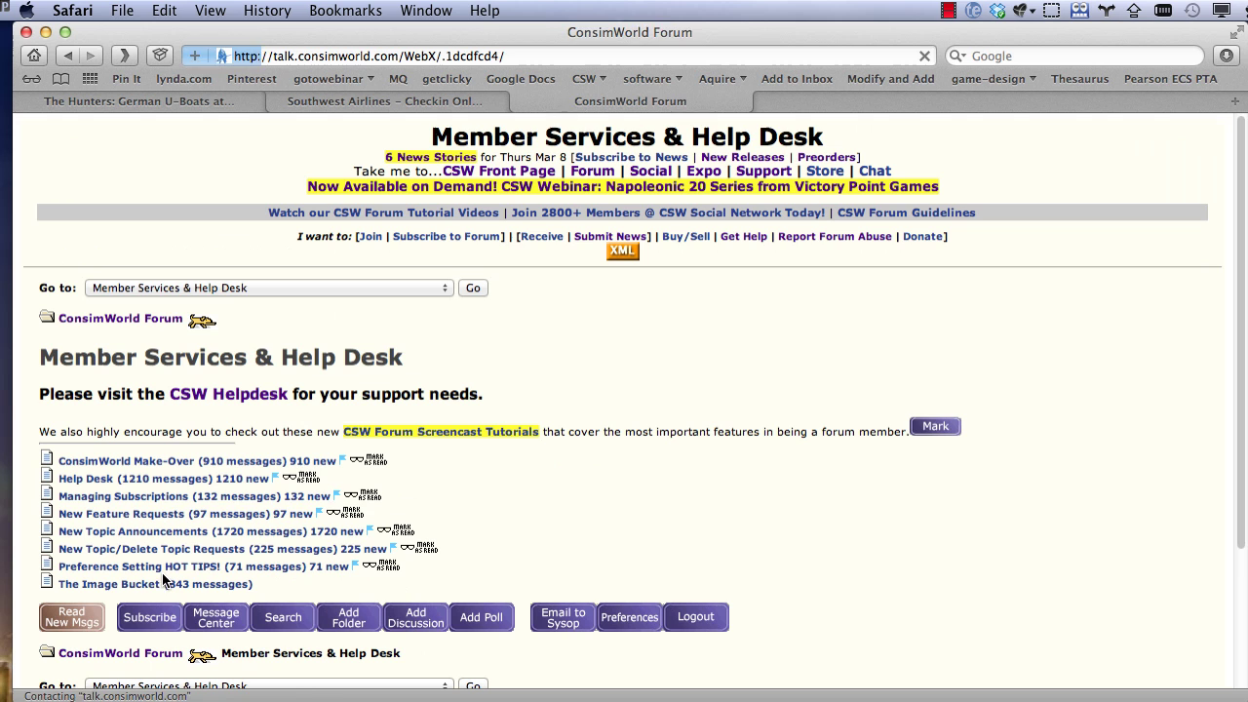
click(147, 585)
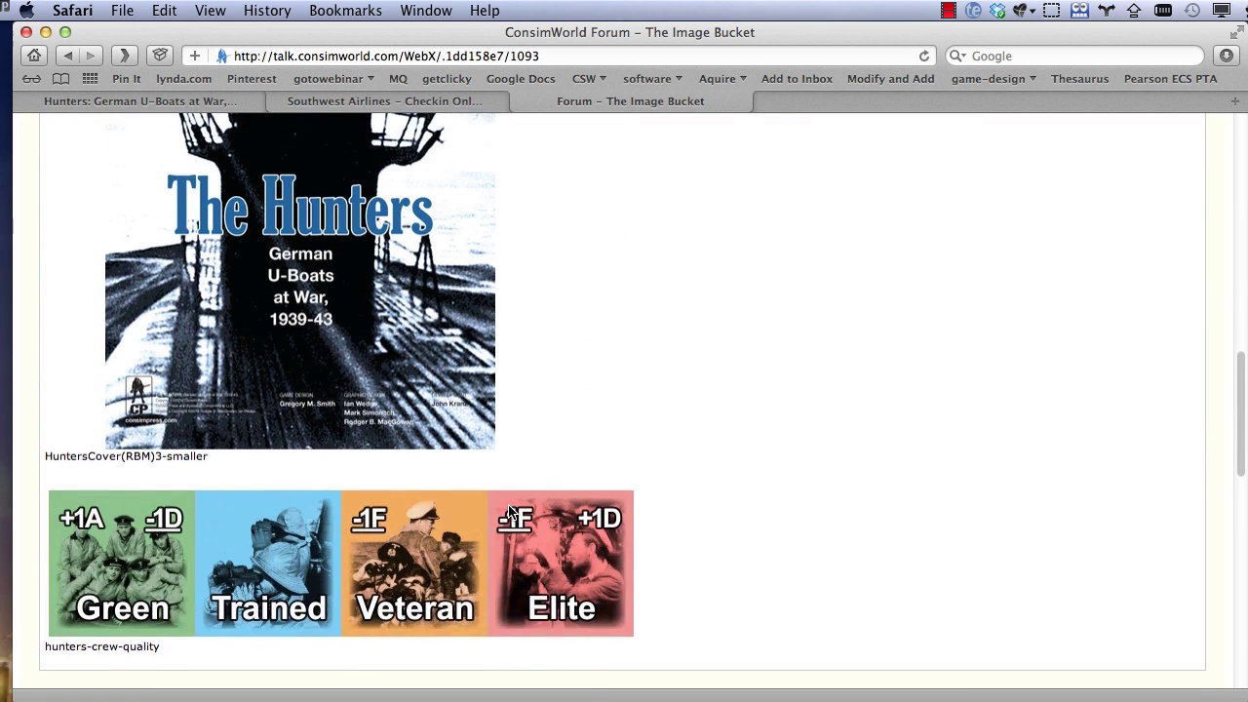
- Open the HuntersCover(RBM)3-smaller image in its own browser tab and copy its full web address
right_click(257, 358)
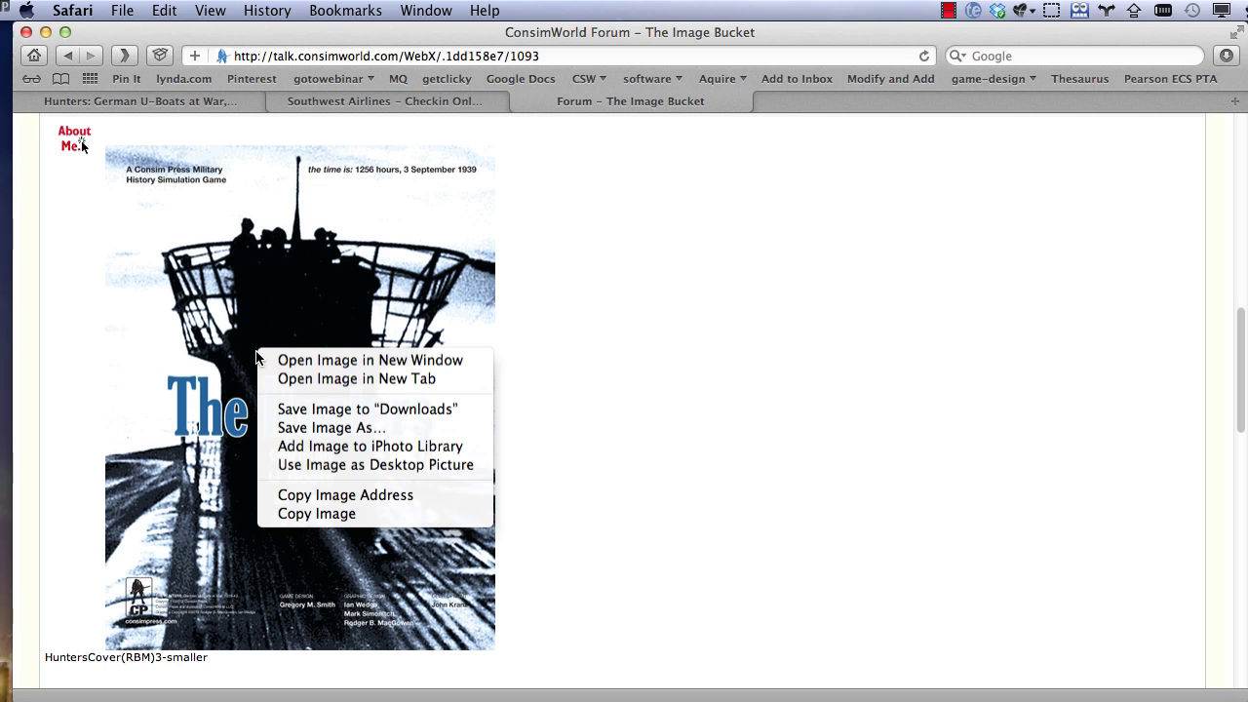
click(306, 380)
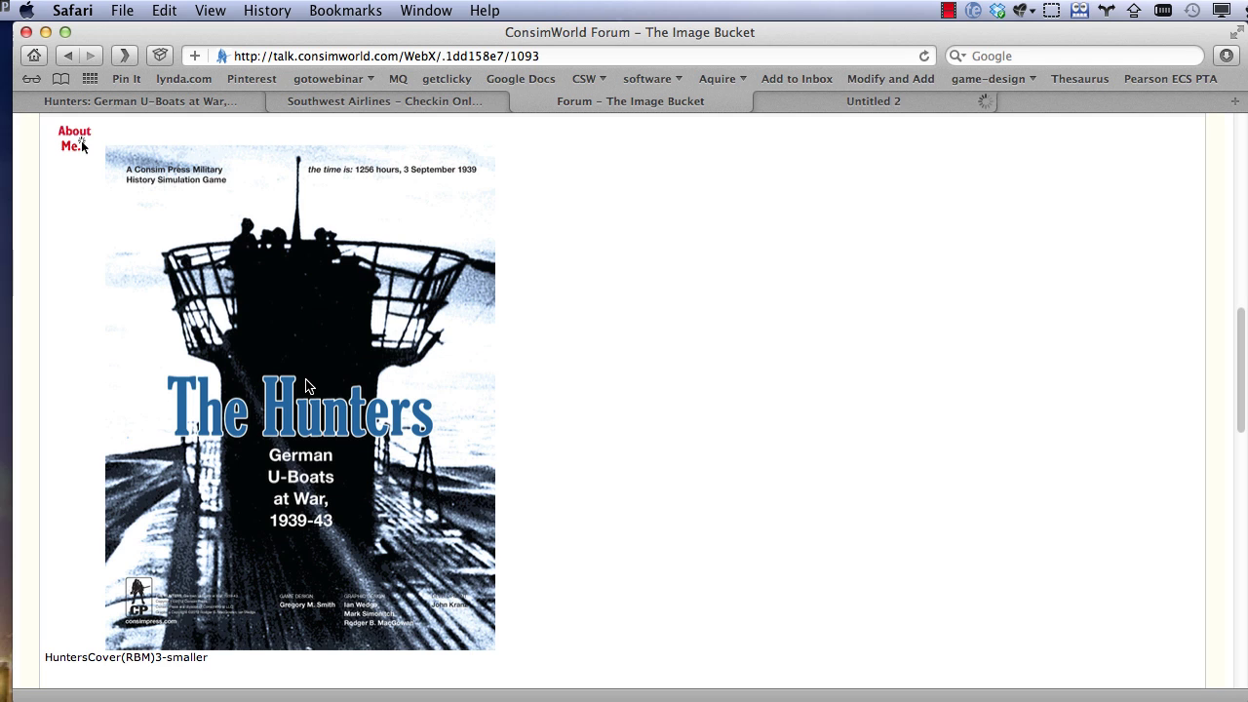
click(871, 105)
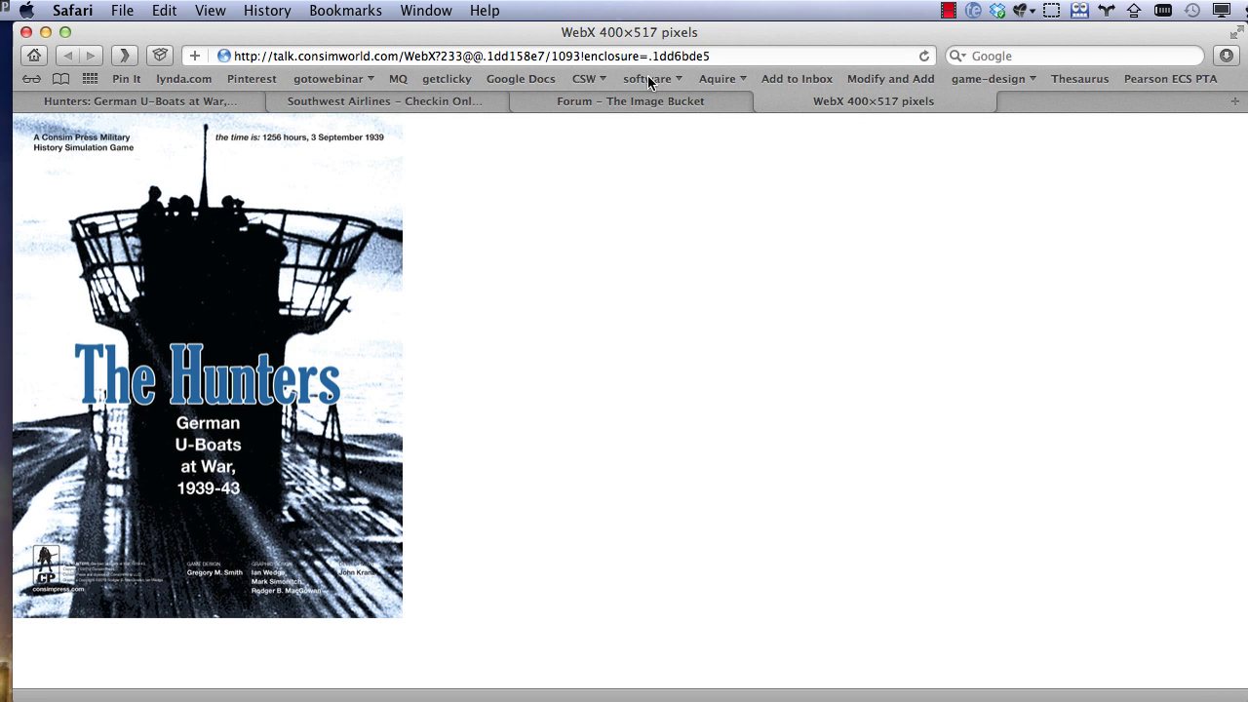
drag(724, 56, 200, 48)
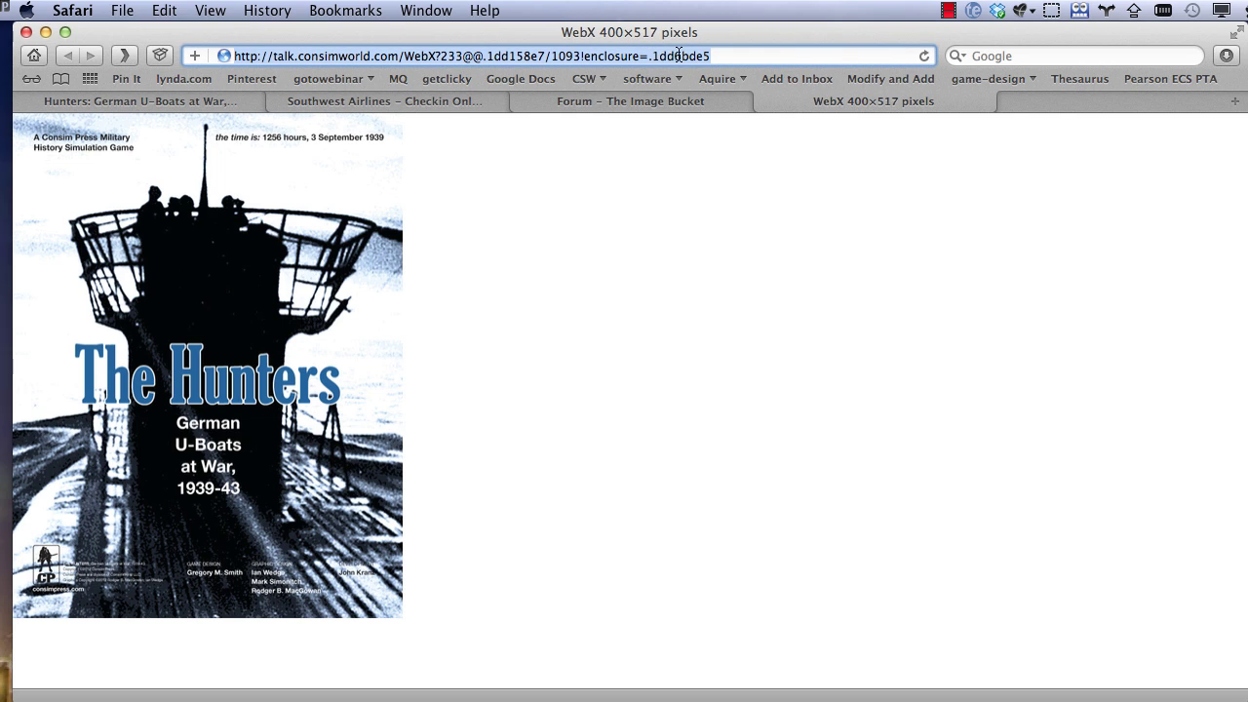
drag(726, 55, 291, 41)
key(super+c)
- Return to the Hunters discussion and replace the IMAGE LOCATION placeholder in the message's img tag with the copied image address
click(229, 102)
click(253, 432)
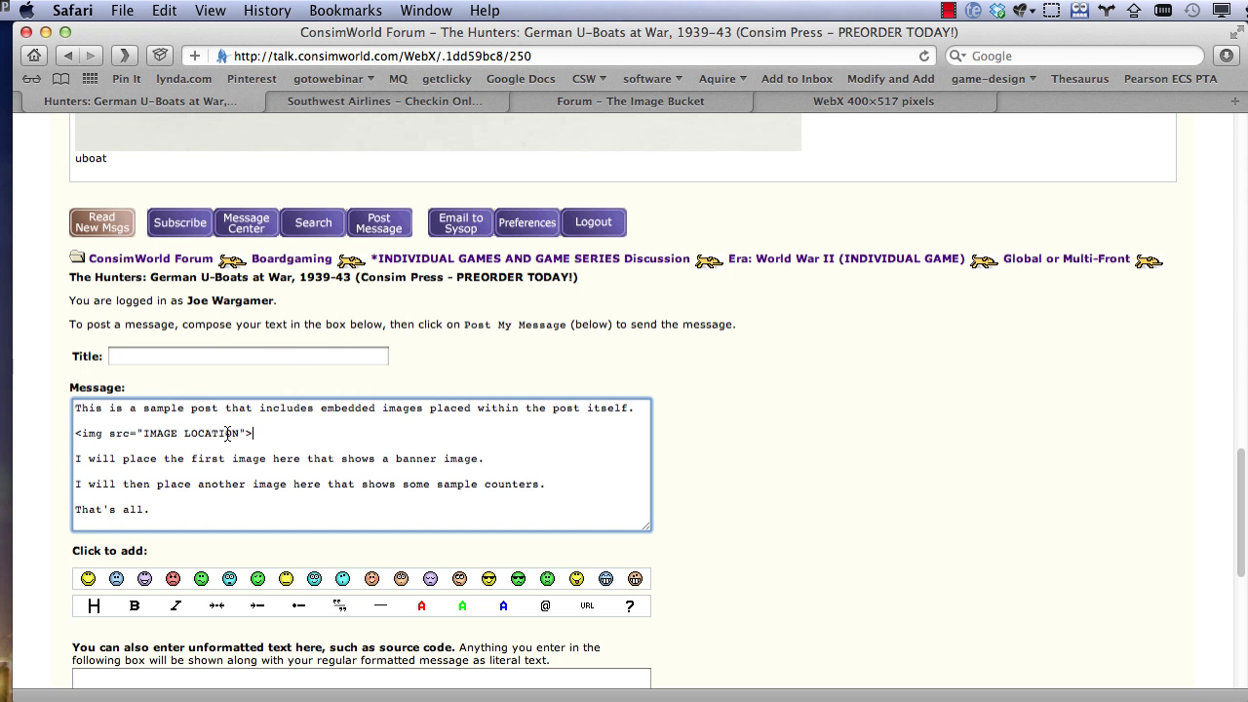
drag(144, 433, 239, 435)
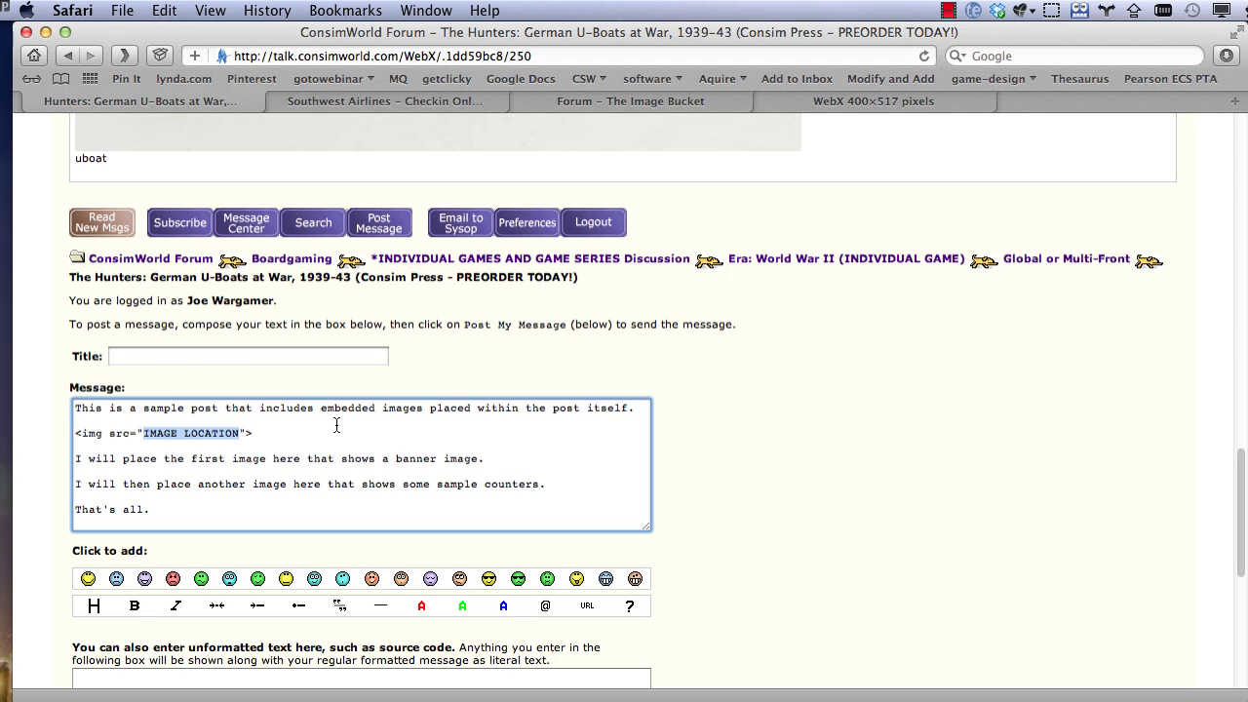
key(super+v)
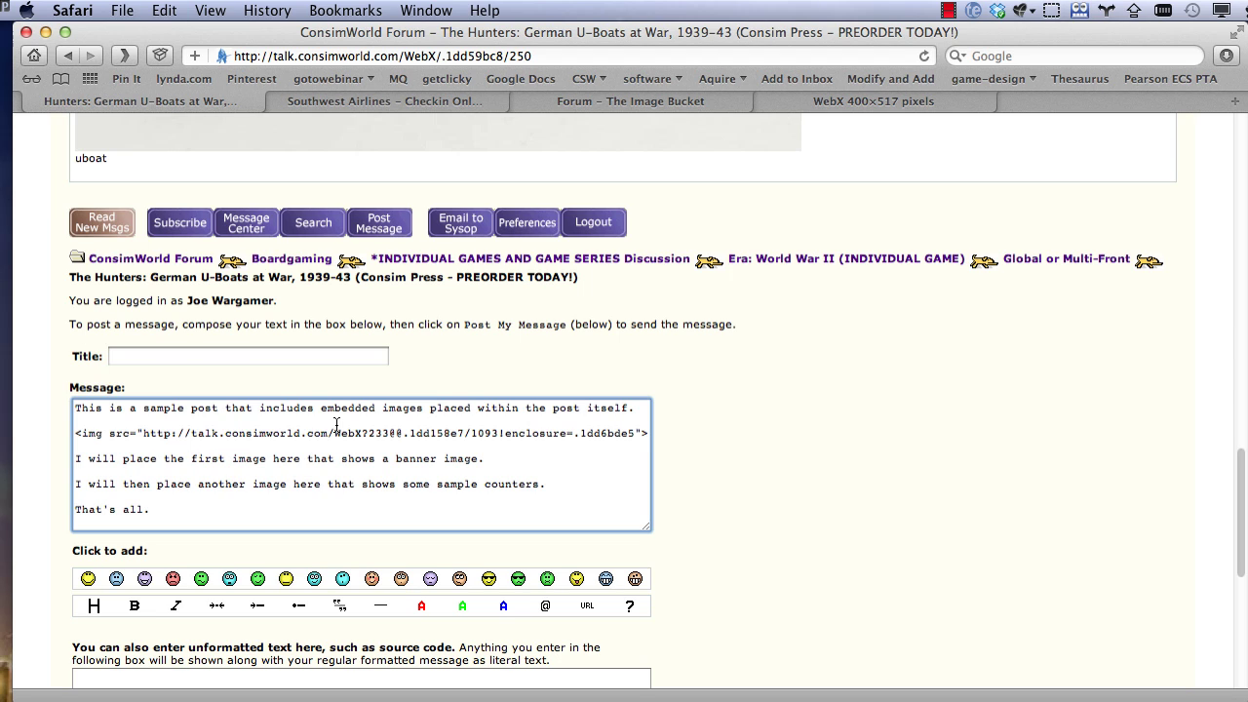
- Check the image address inside the img tag and post the message to the Hunters discussion
drag(142, 433, 637, 435)
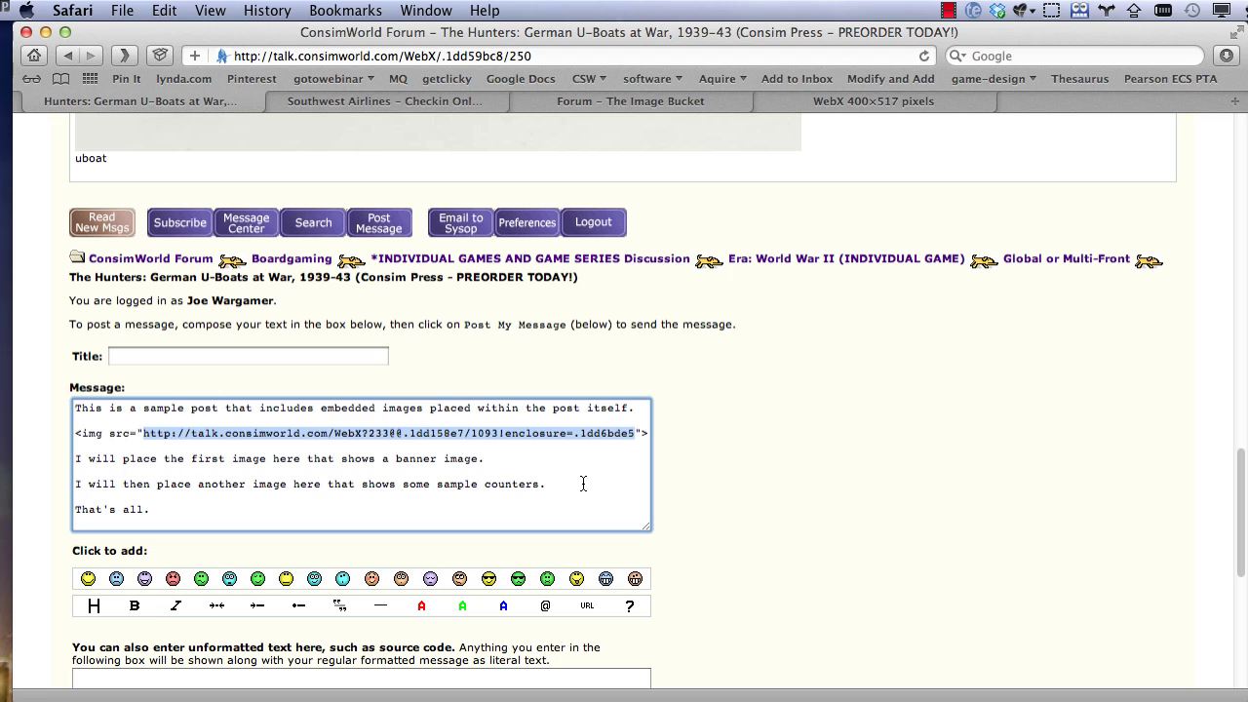
click(575, 438)
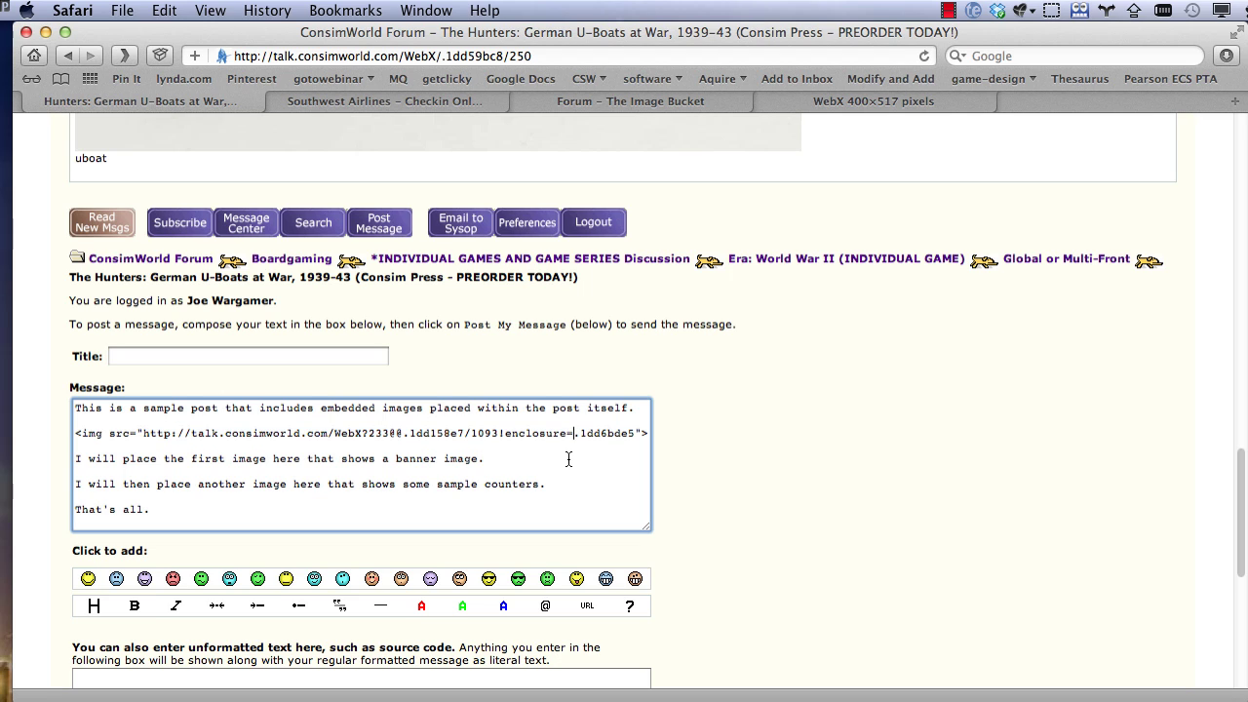
scroll(569, 459, down, 10)
click(102, 430)
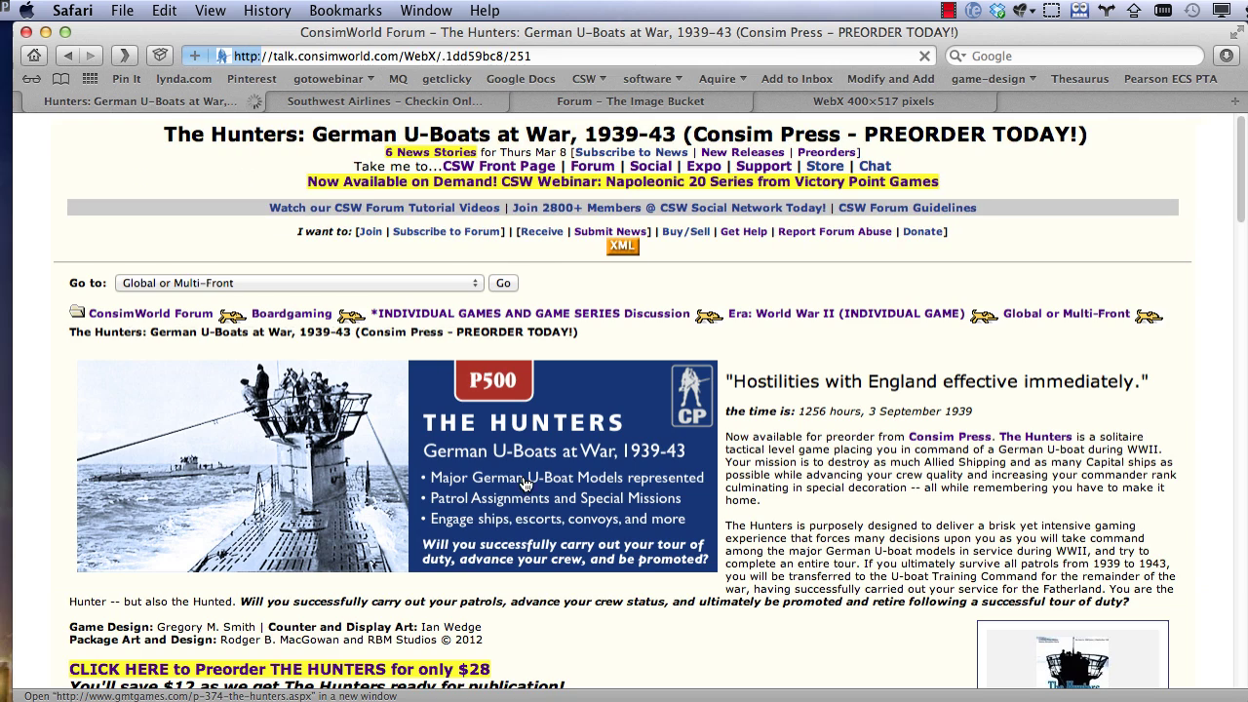
- Examine how the embedded cover image and the surrounding text lines are laid out in the new post
scroll(535, 485, down, 10)
scroll(535, 484, down, 10)
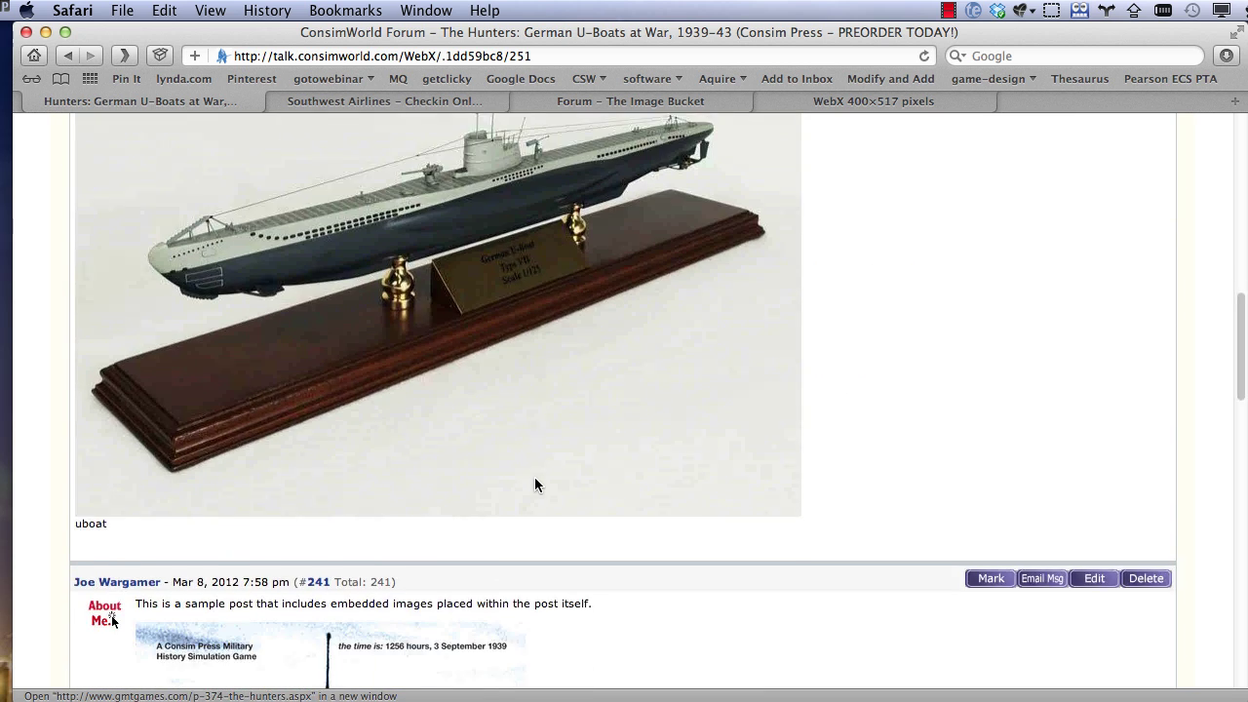
scroll(535, 484, down, 5)
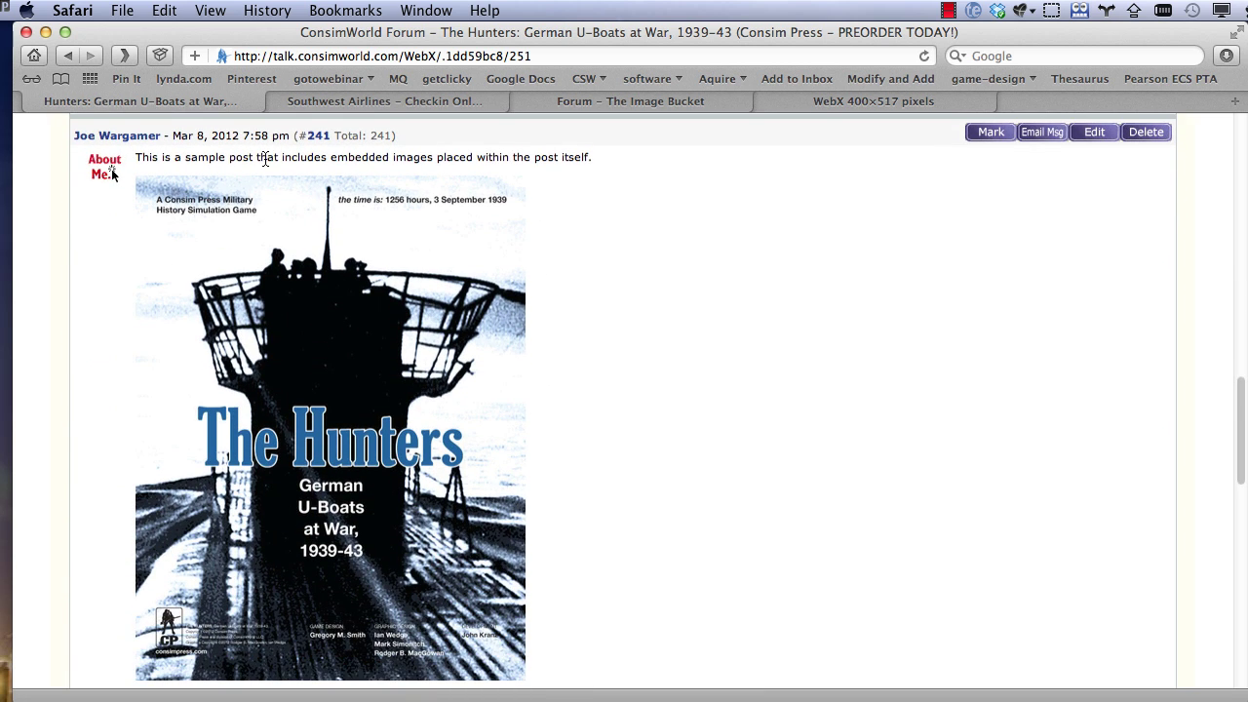
triple_click(270, 158)
click(112, 171)
scroll(477, 417, down, 3)
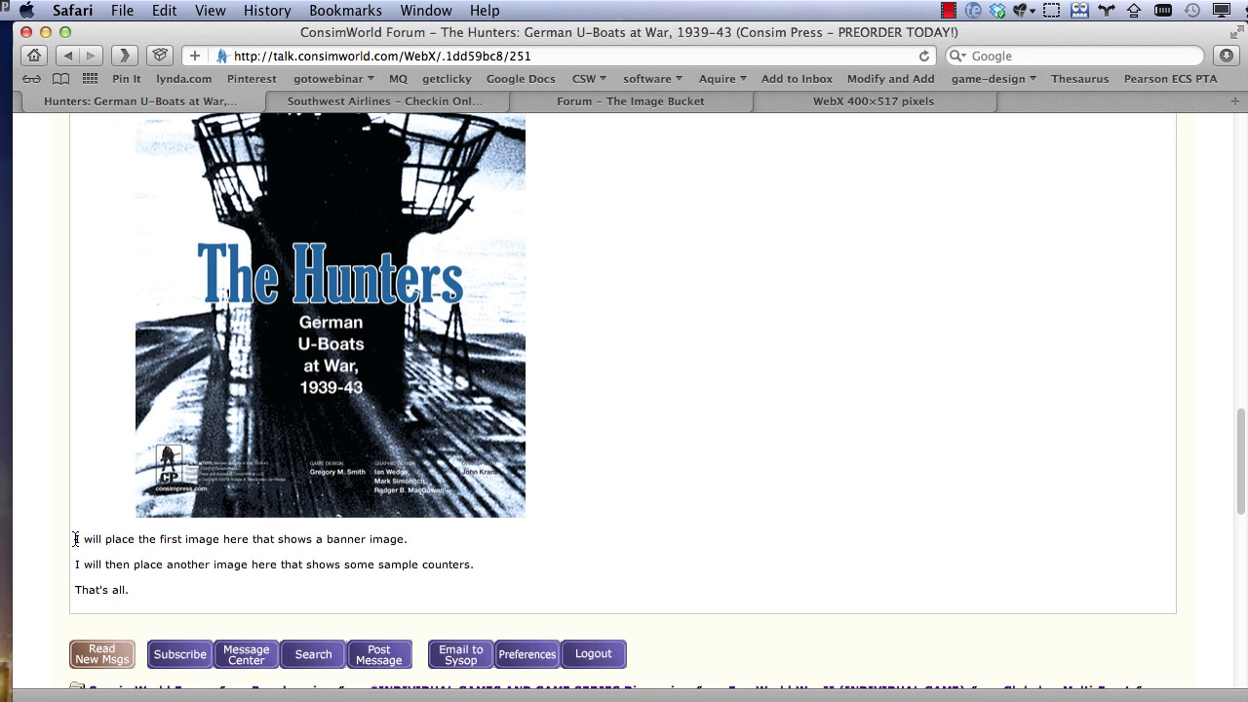
drag(76, 539, 133, 589)
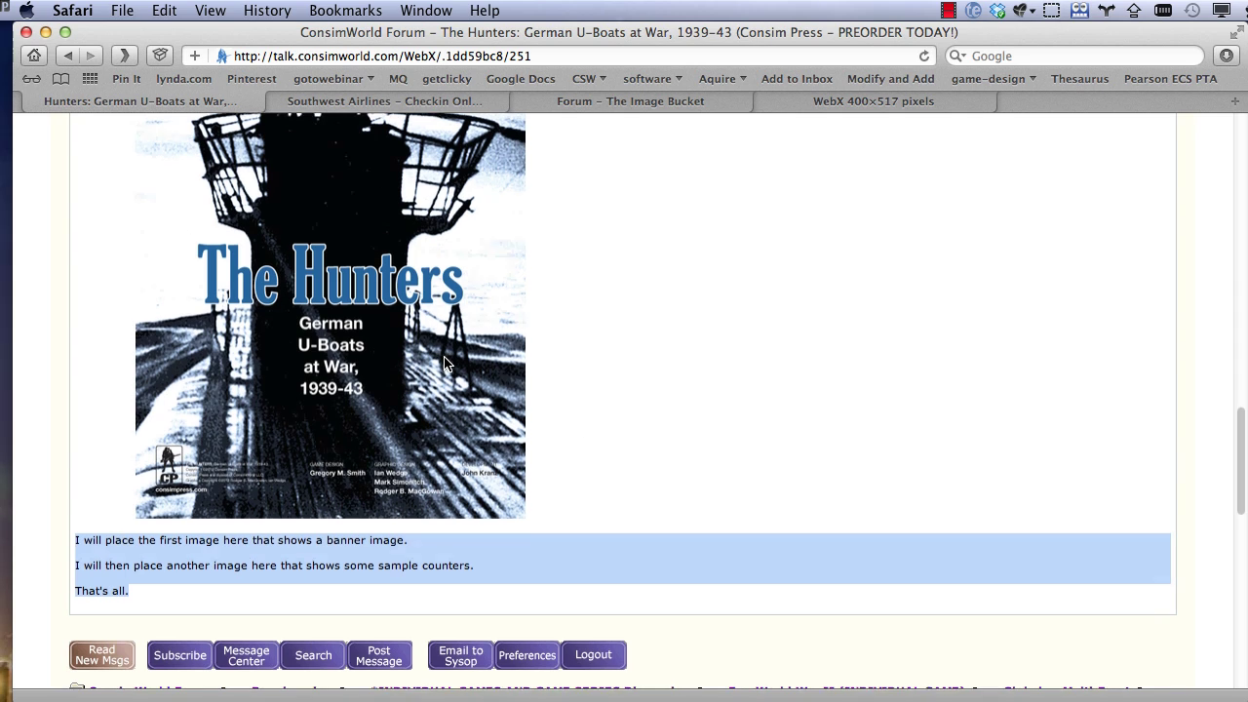
scroll(444, 364, up, 2)
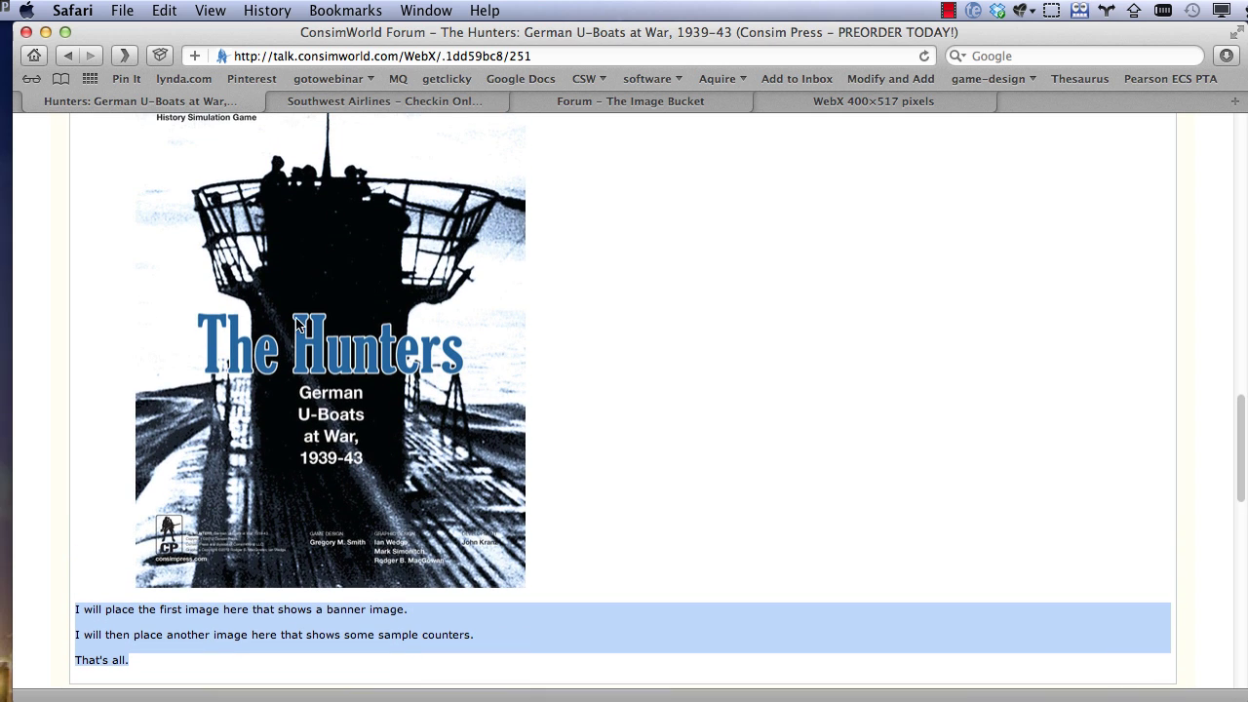
scroll(332, 352, up, 1)
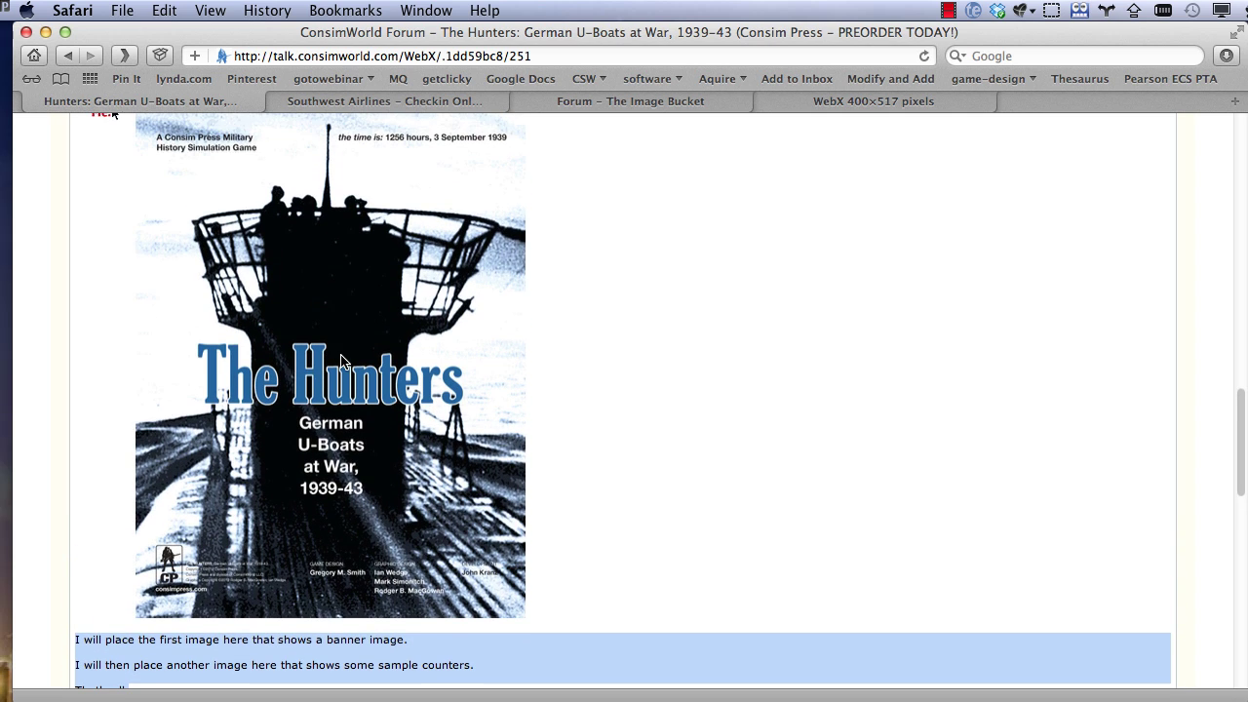
click(208, 663)
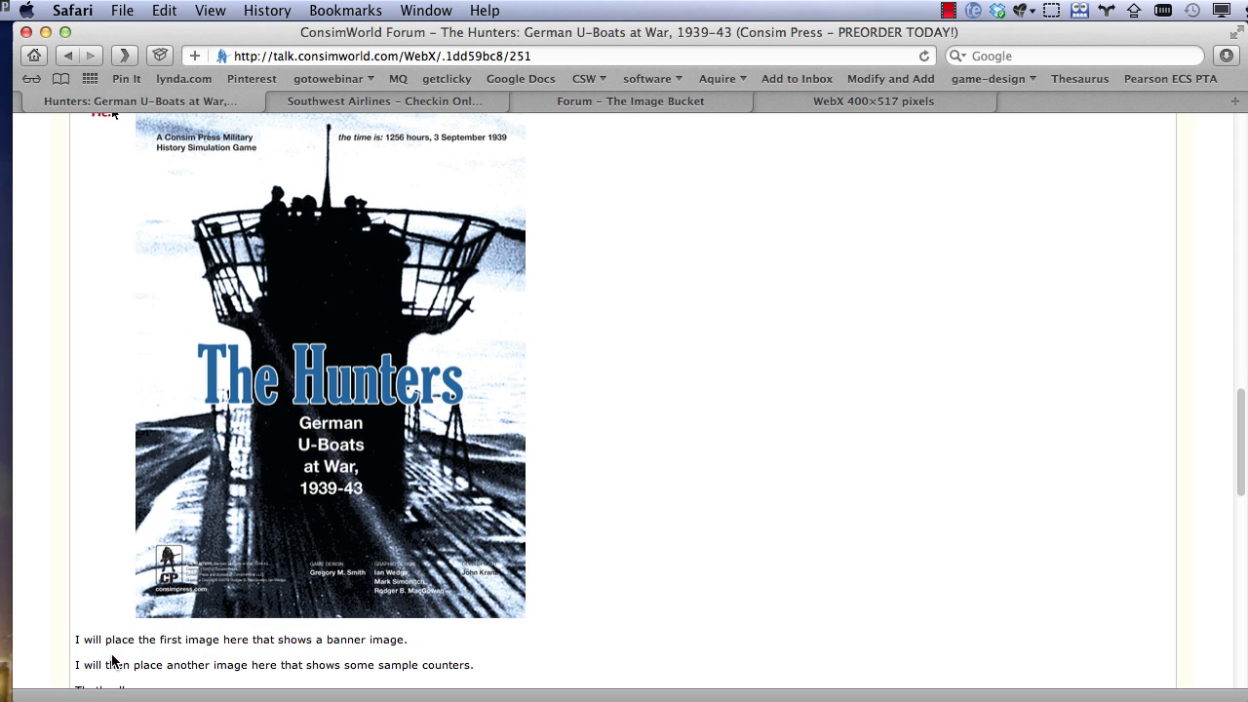
scroll(136, 635, up, 1)
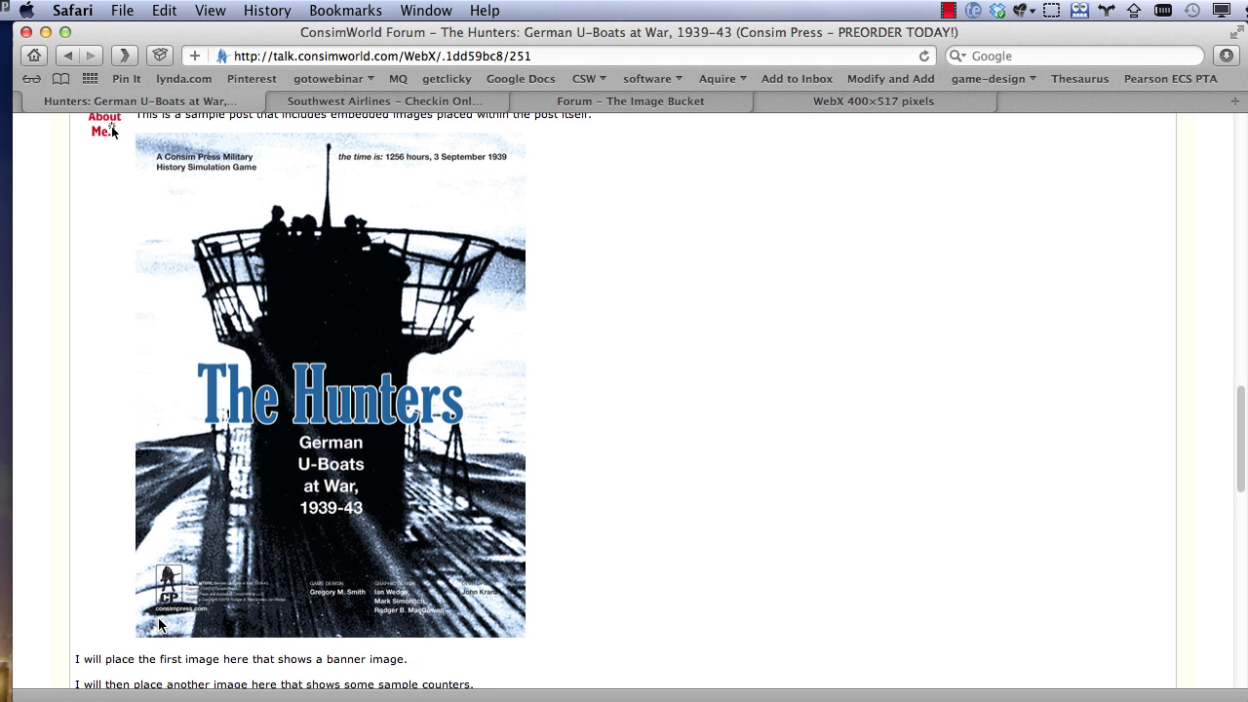
scroll(182, 622, down, 4)
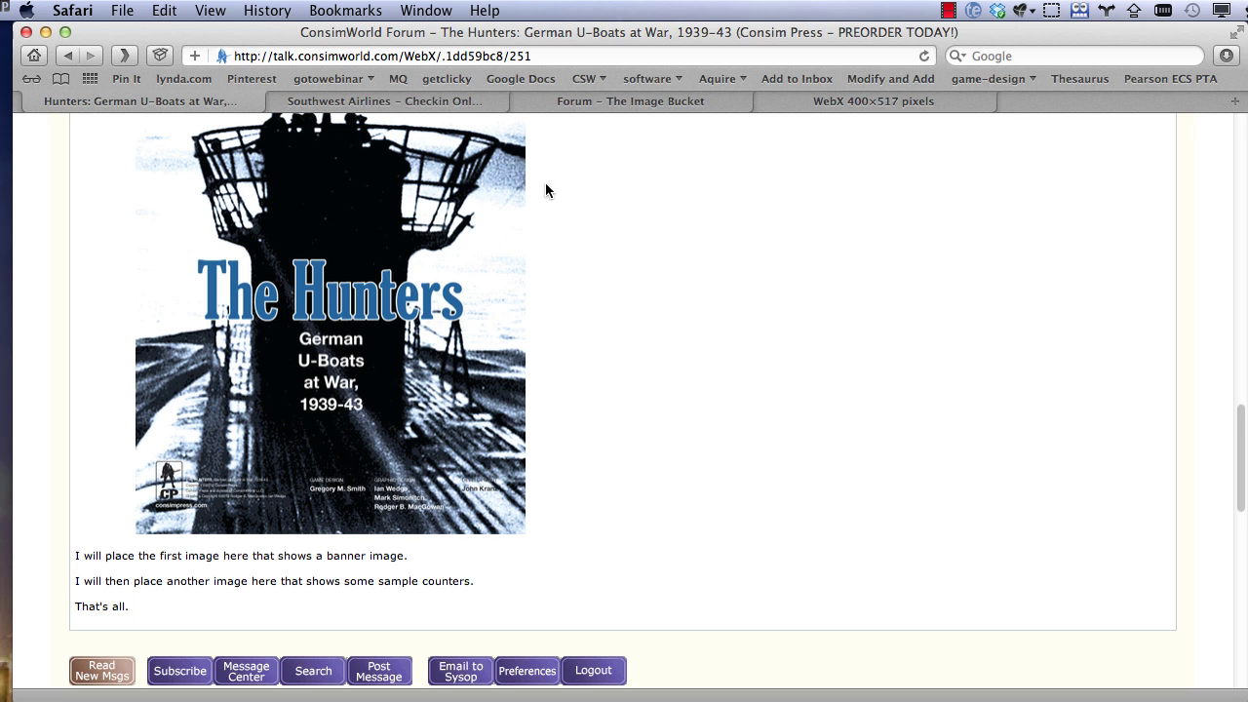
- Copy the align="left" attribute from the img tag in the TextEdit document Untitled and return to the forum in Safari
drag(1247, 511, 975, 278)
drag(1145, 376, 1150, 405)
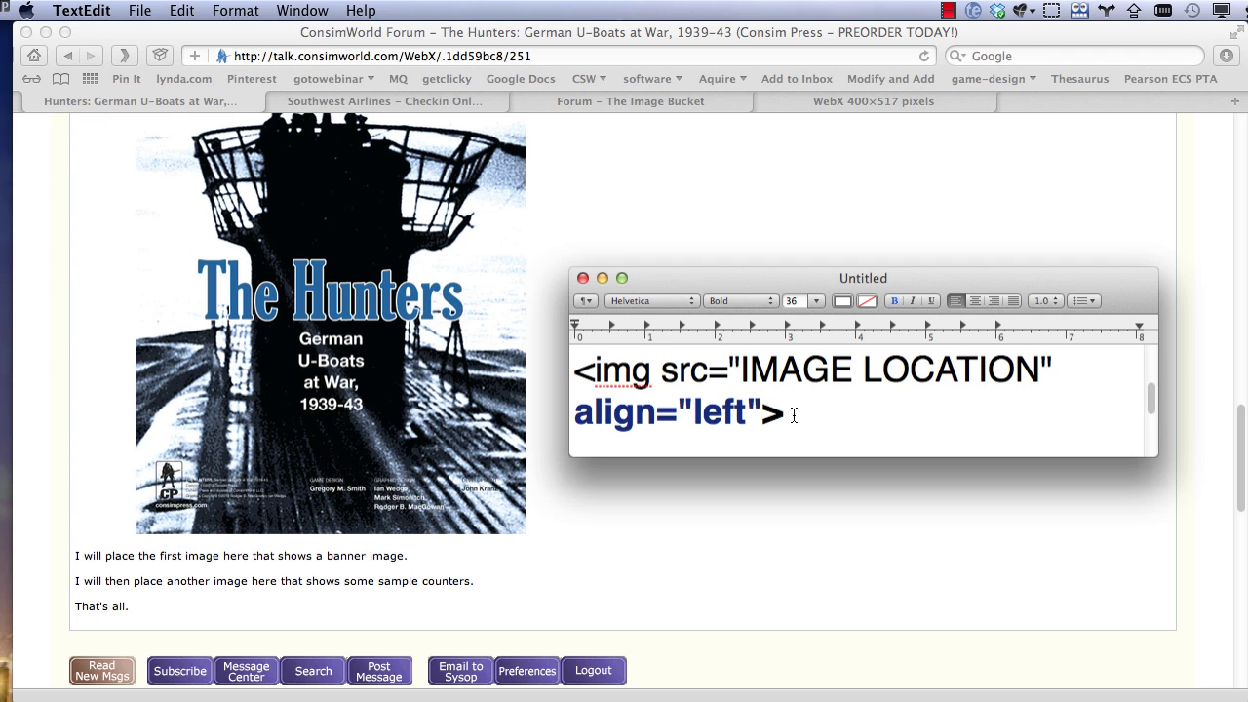
drag(762, 414, 575, 413)
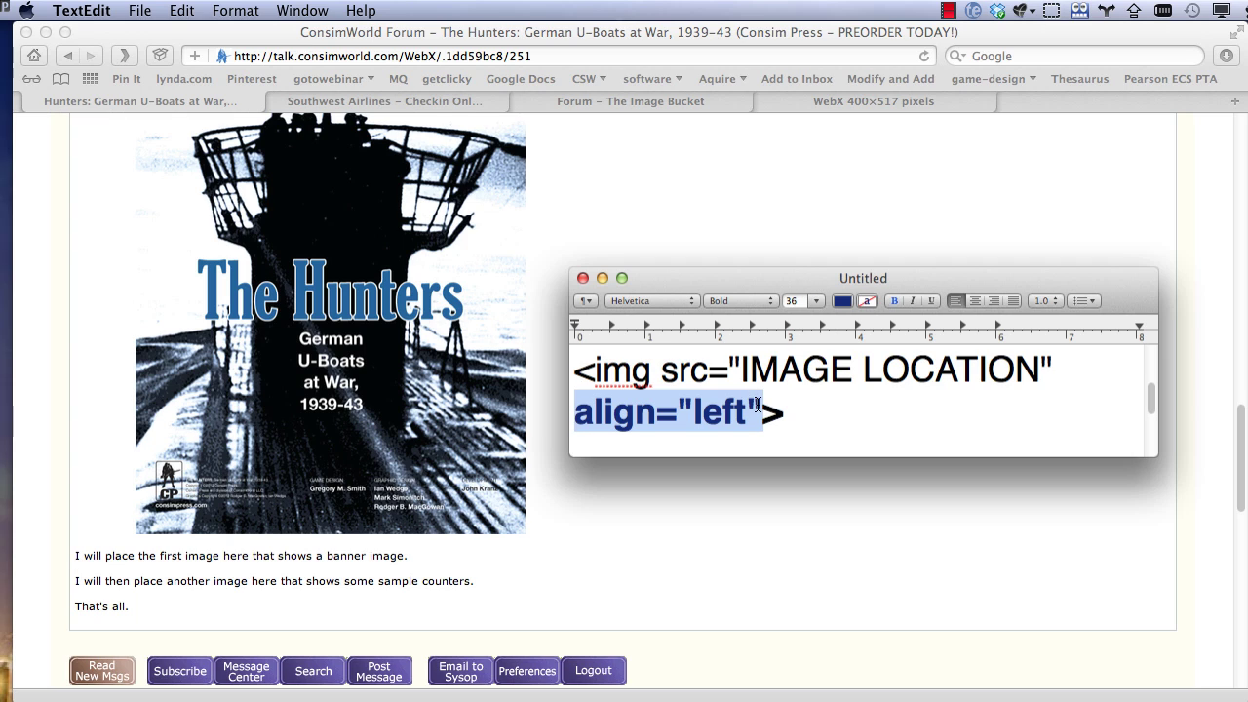
drag(762, 413, 575, 413)
key(super+c)
click(683, 218)
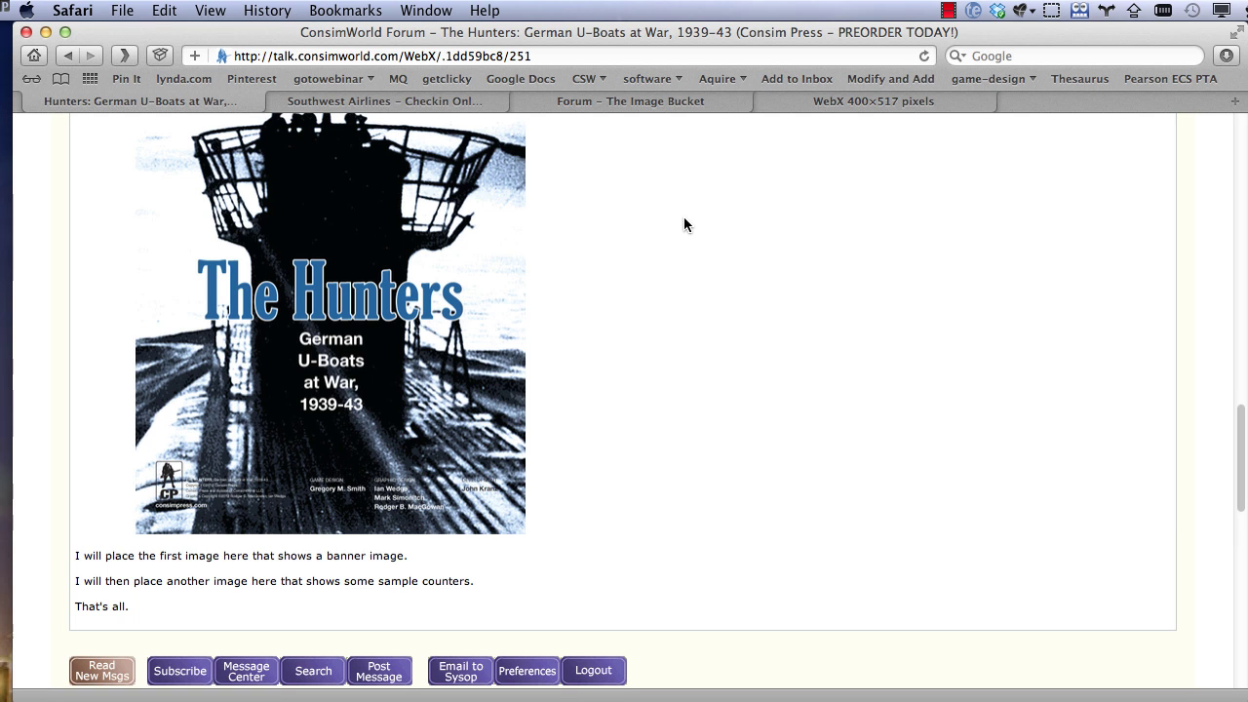
- Open message #241 for editing and insert the copied align="left" attribute before the img tag's closing bracket
scroll(683, 217, up, 2)
scroll(683, 224, up, 3)
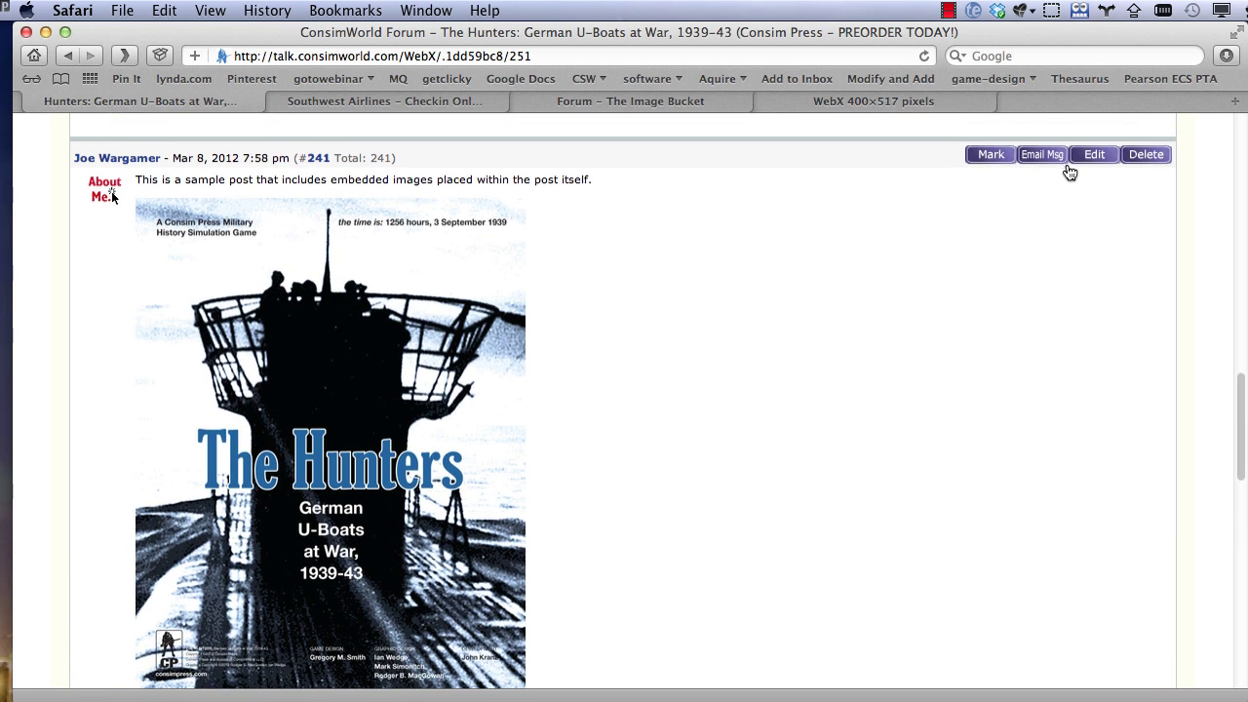
click(1087, 168)
scroll(582, 495, down, 15)
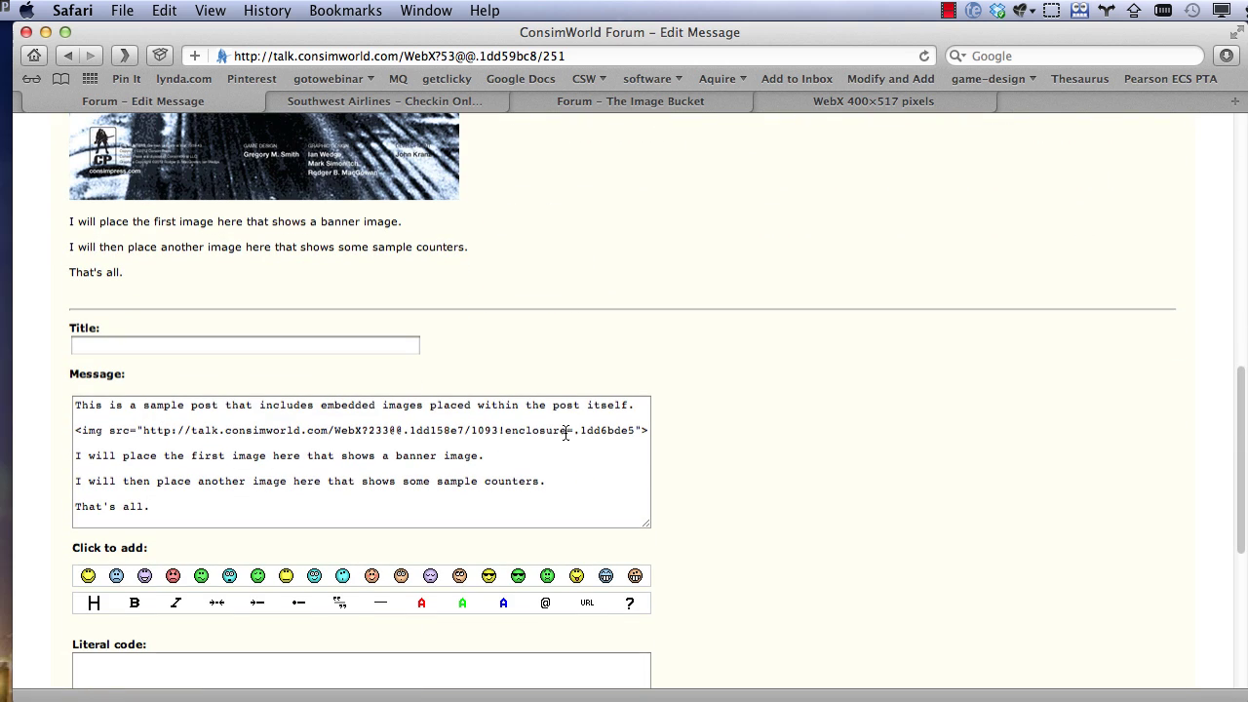
click(640, 430)
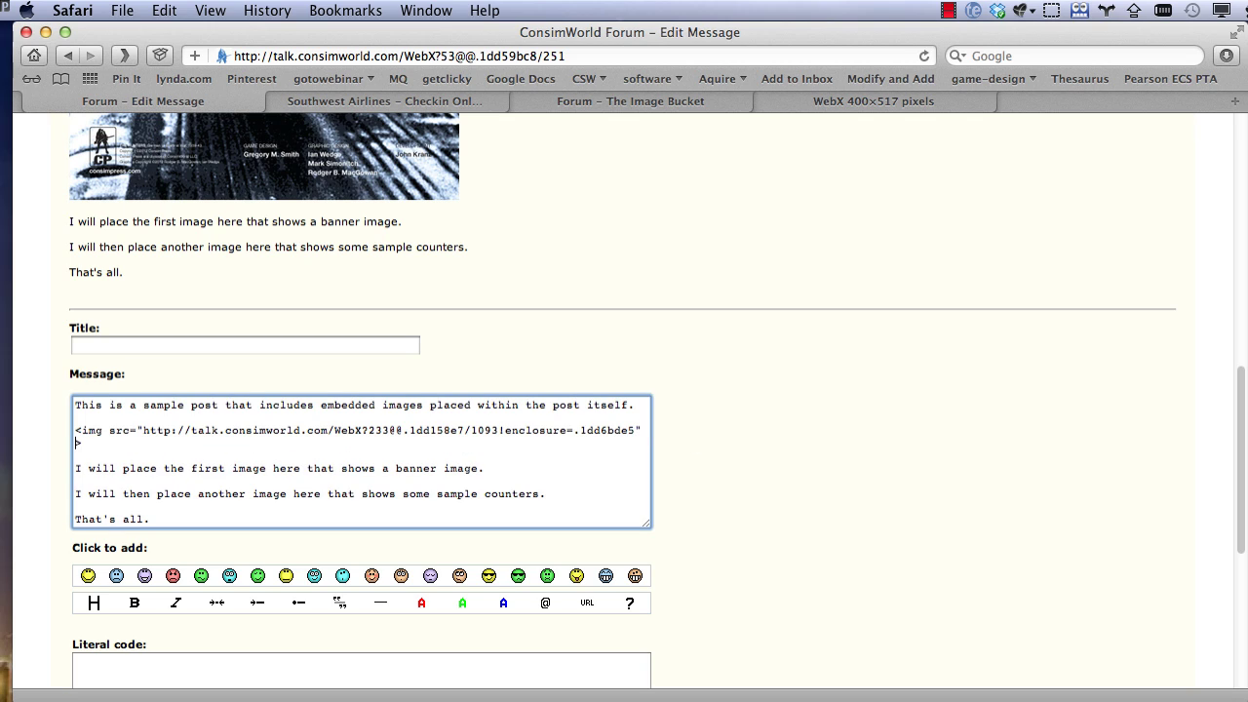
key(super+v)
- Check the added align="left" attribute and submit the edited message
drag(75, 444, 160, 441)
click(179, 440)
scroll(231, 452, down, 10)
click(103, 467)
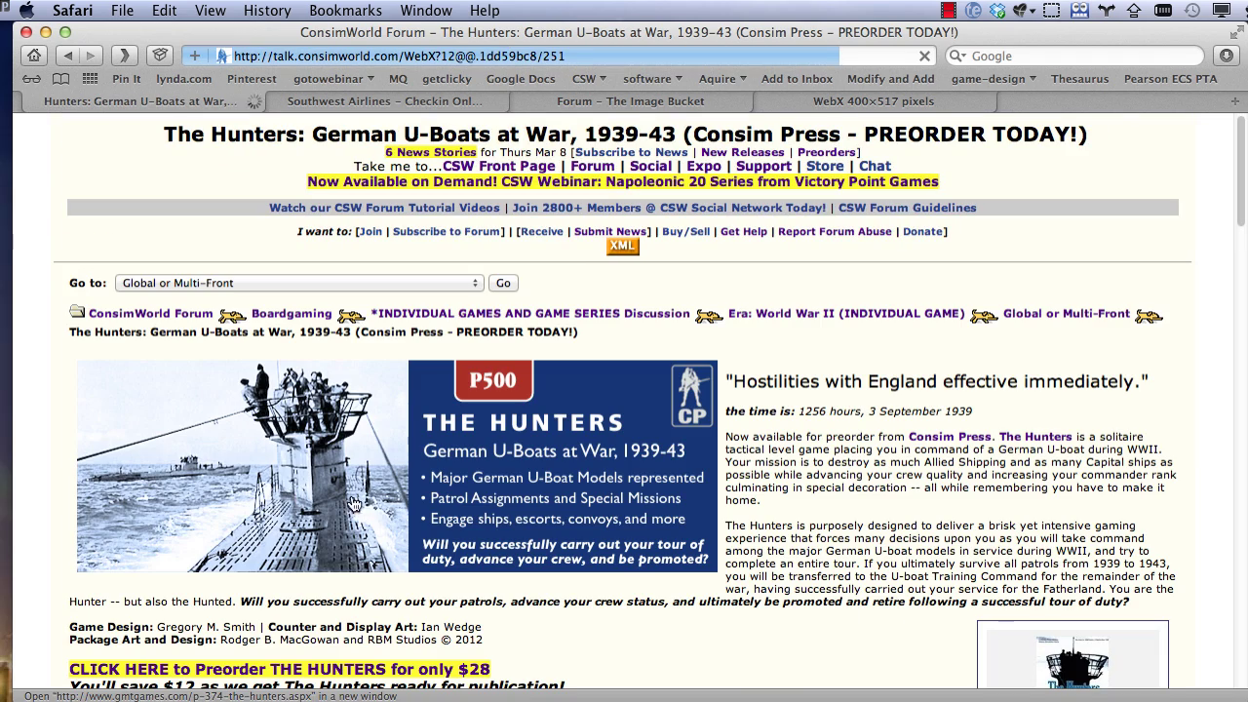
- Examine how the text of message #241 is positioned relative to the left-aligned cover image
scroll(361, 505, down, 15)
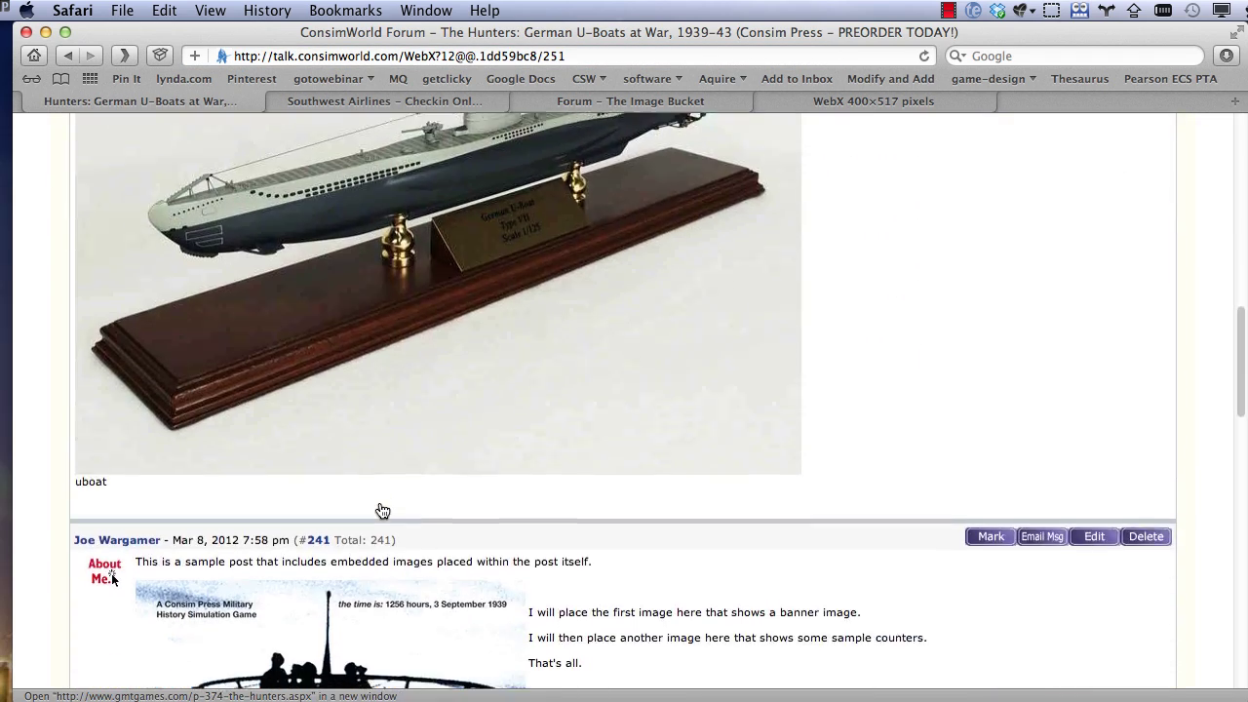
scroll(383, 511, down, 8)
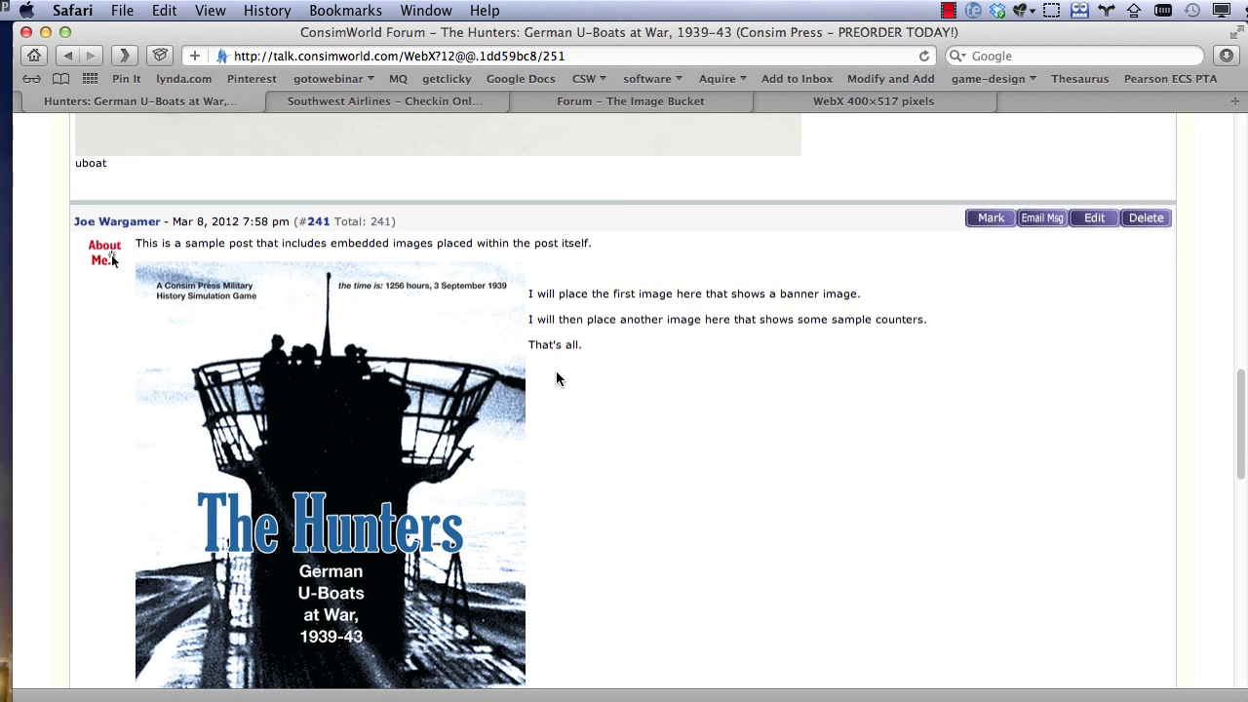
drag(599, 348, 532, 295)
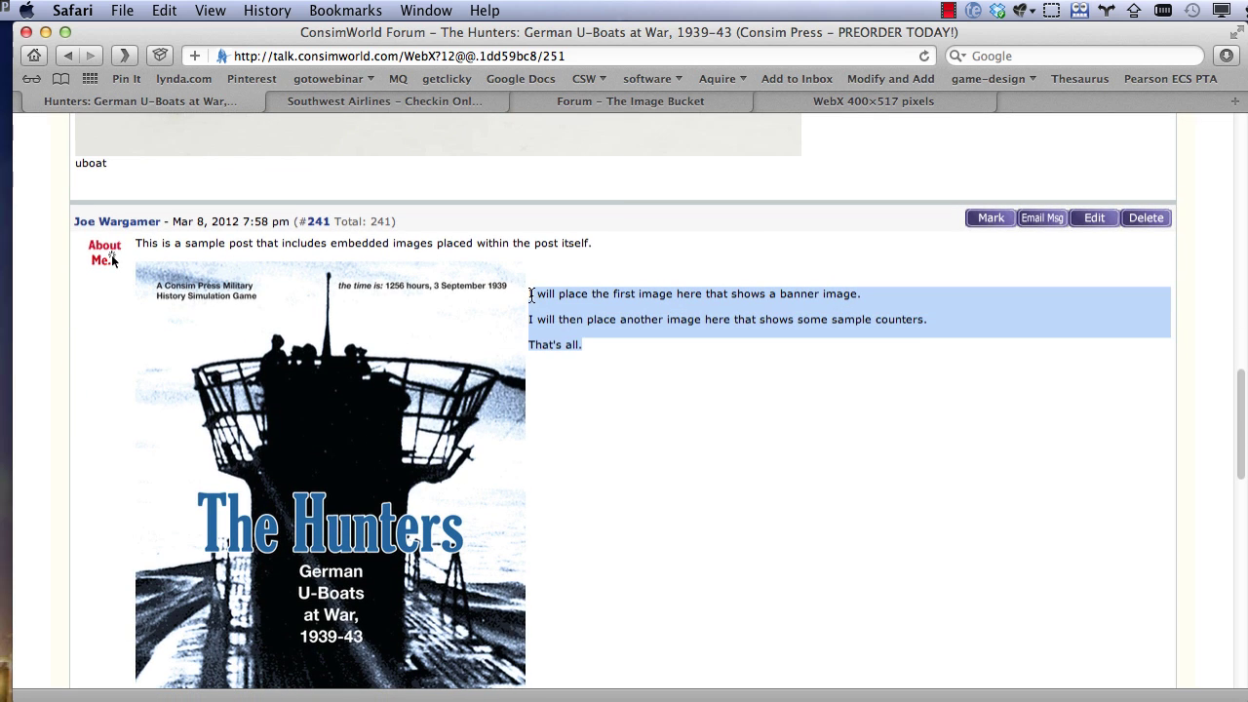
click(710, 365)
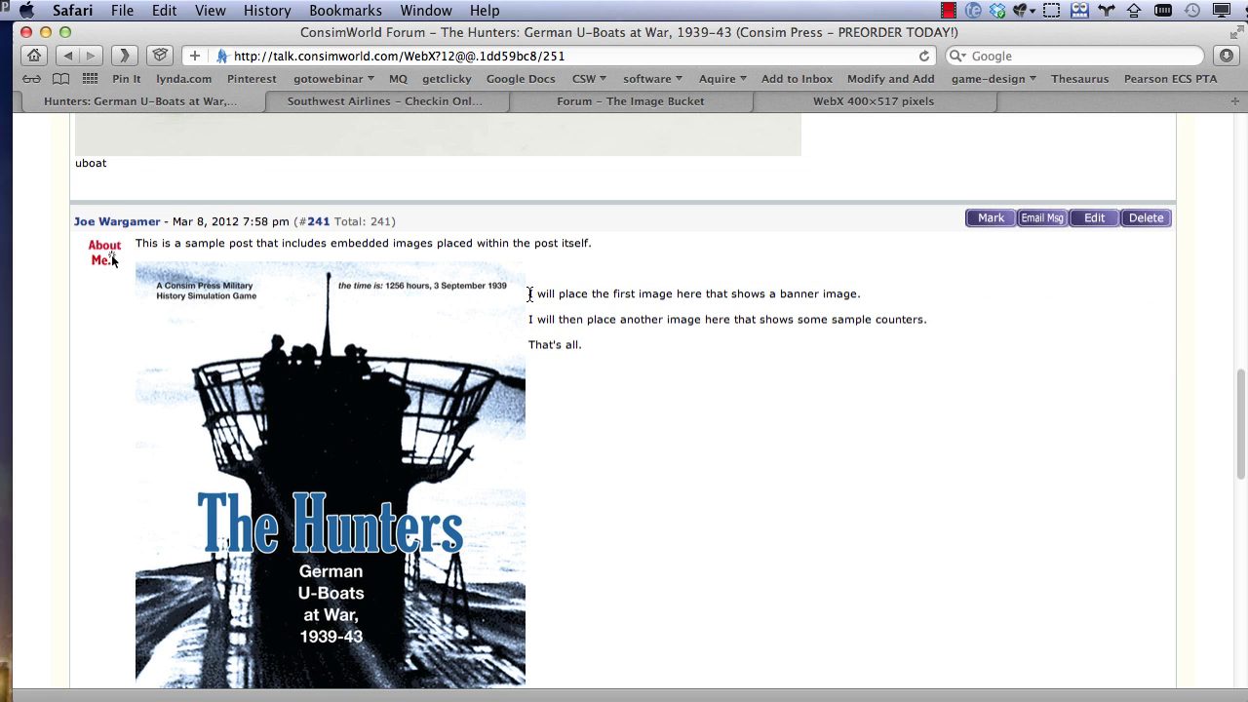
drag(531, 294, 590, 343)
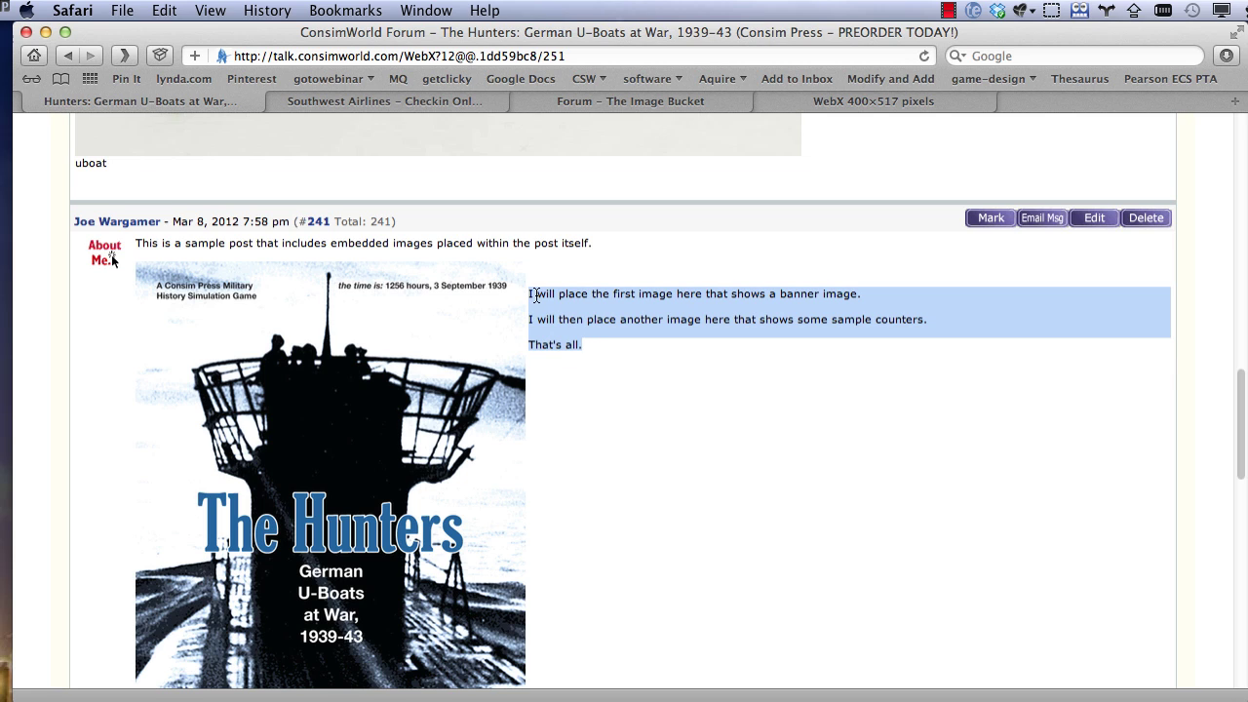
click(530, 294)
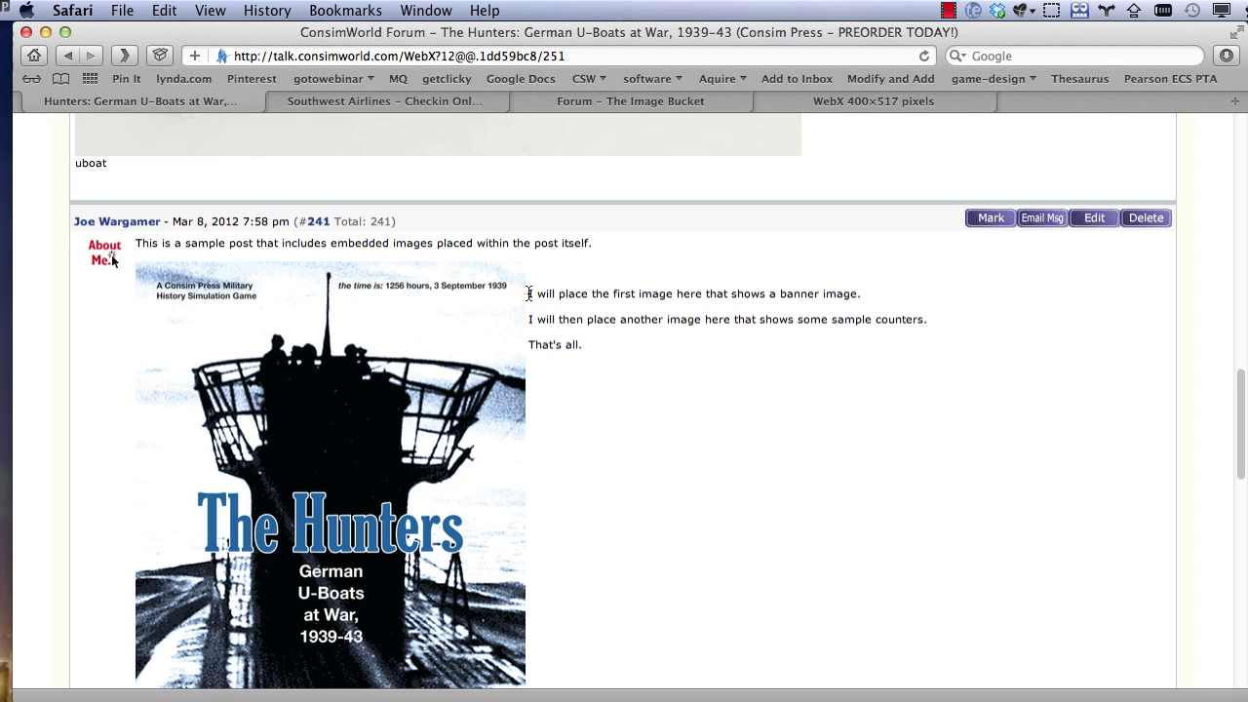
drag(530, 293, 586, 343)
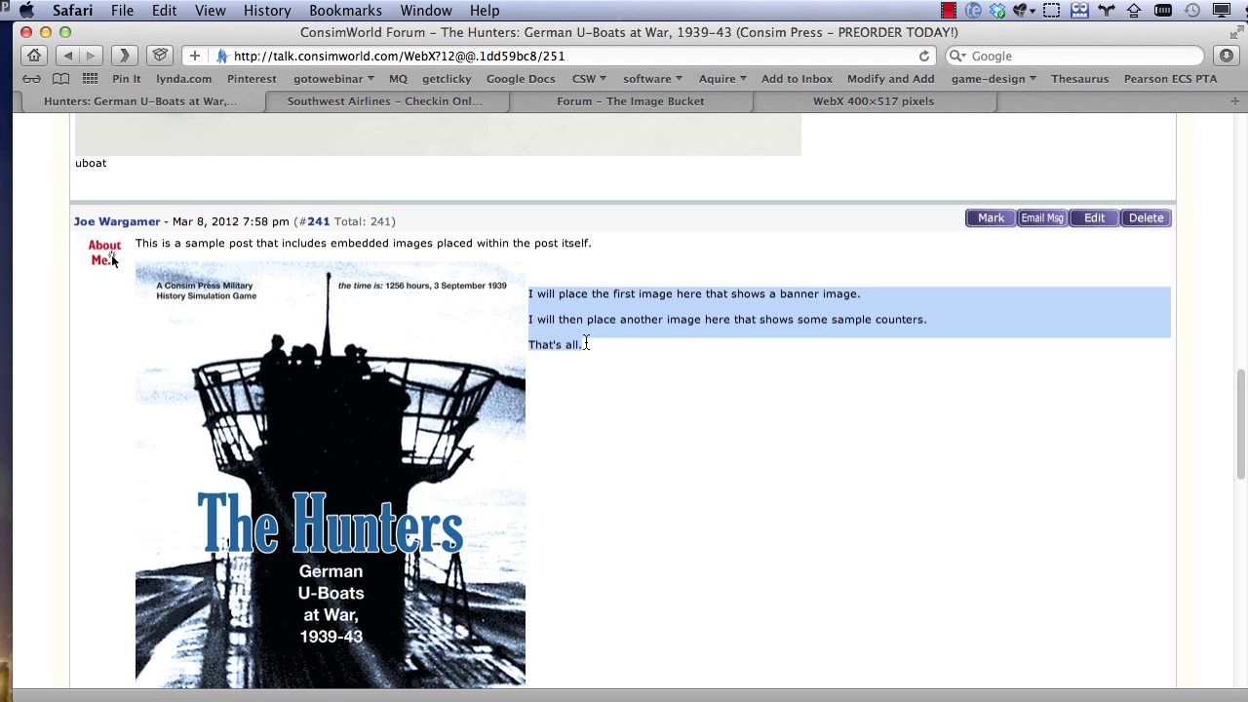
- Switch to TextEdit, view the align="left" img tag in the document Untitled, and return to Safari
key(super+Tab)
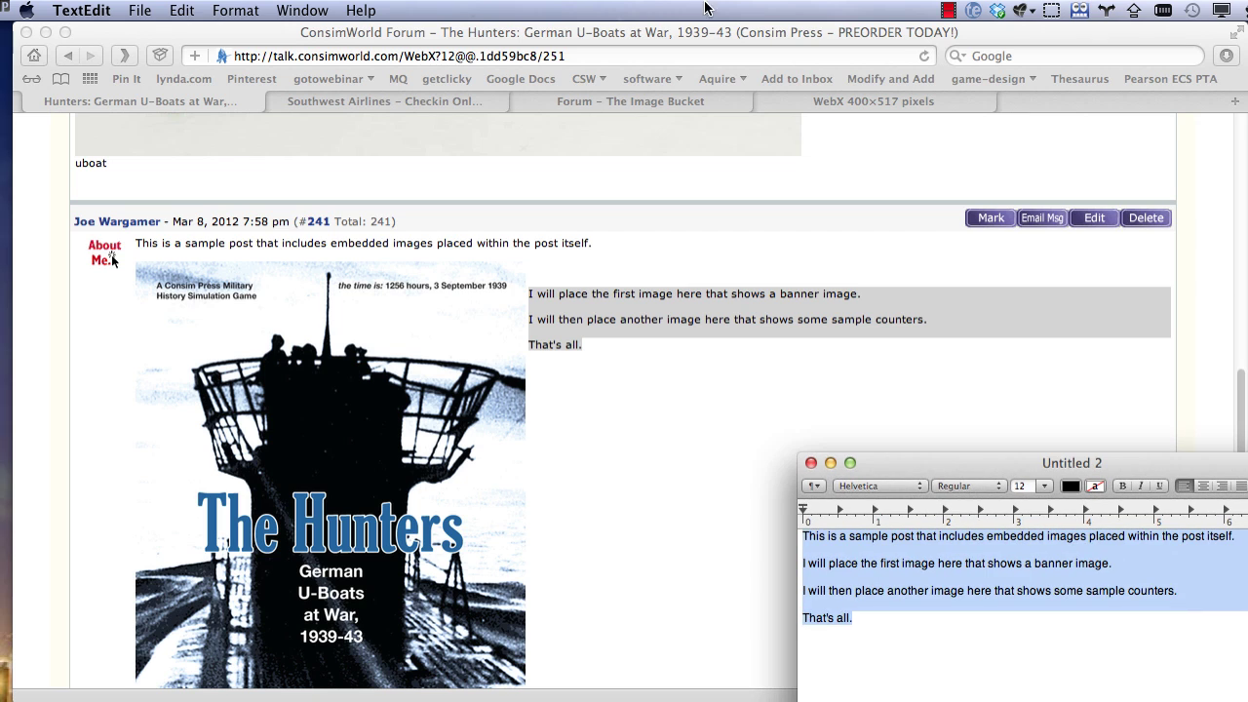
click(328, 13)
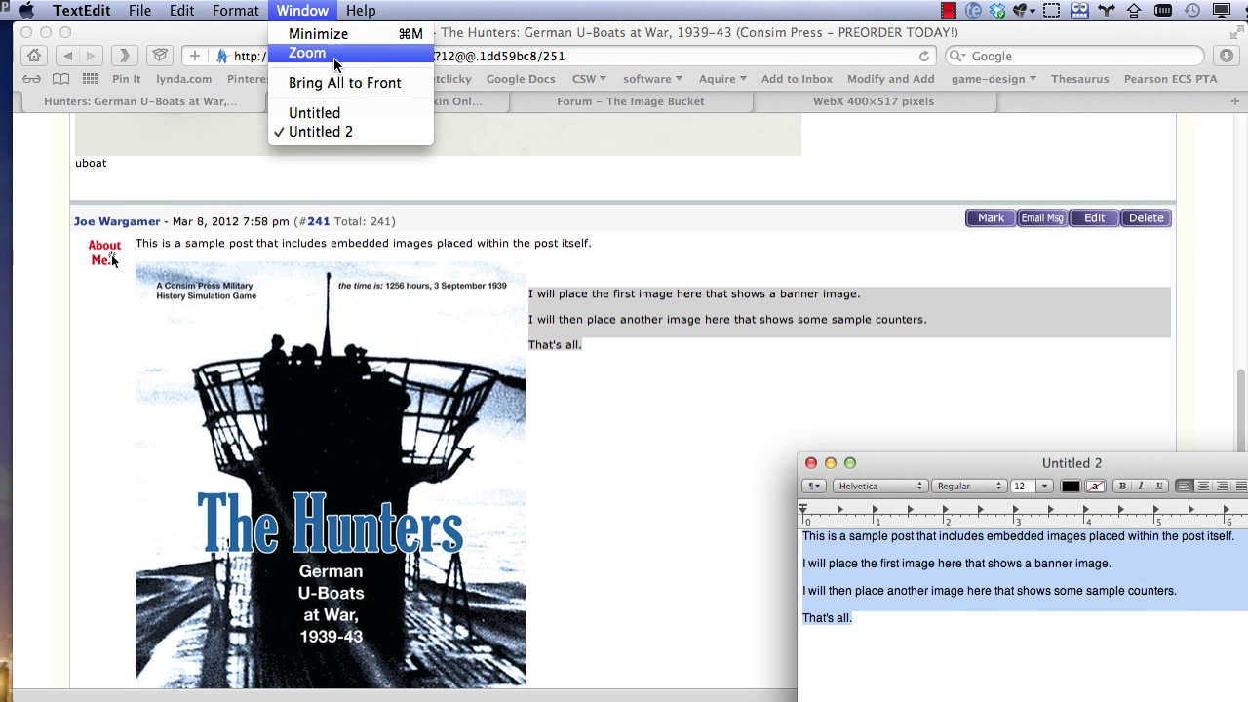
click(335, 115)
click(1031, 419)
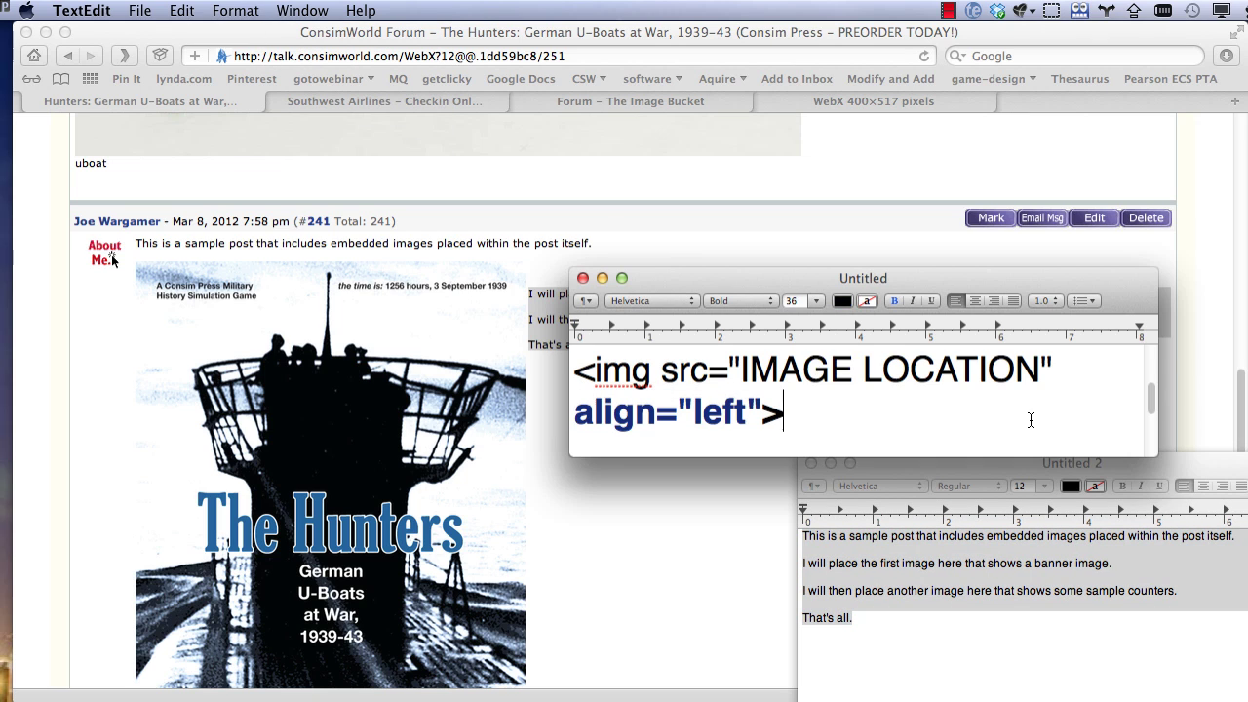
click(1177, 430)
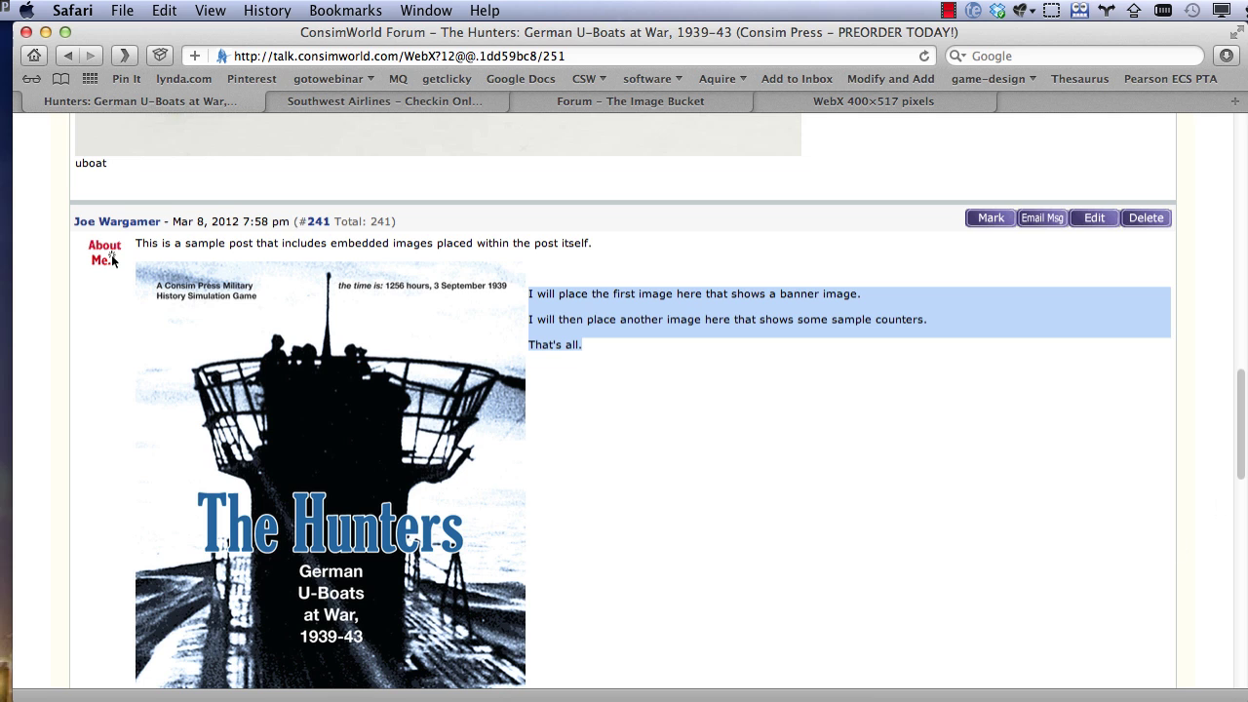
- Switch to TextEdit and bring the document Untitled with the sample img tags to the front
key(super+Tab)
key(super+Tab)
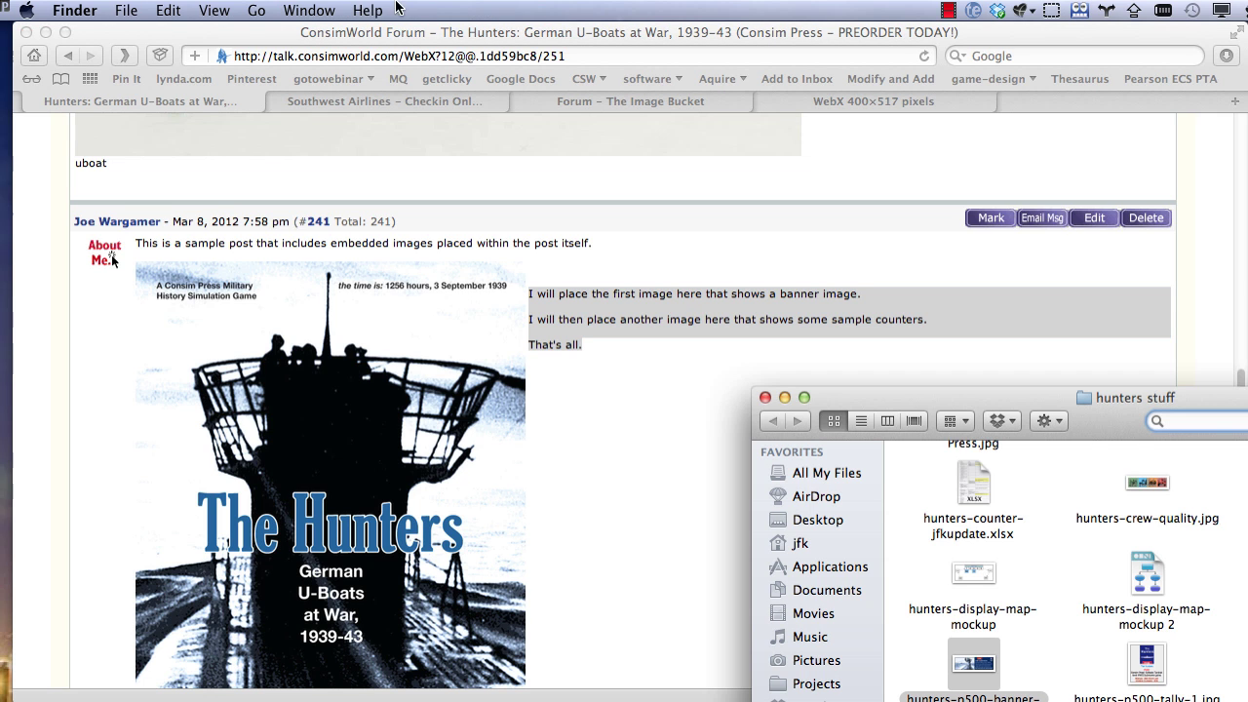
click(368, 11)
click(367, 14)
key(super+Tab)
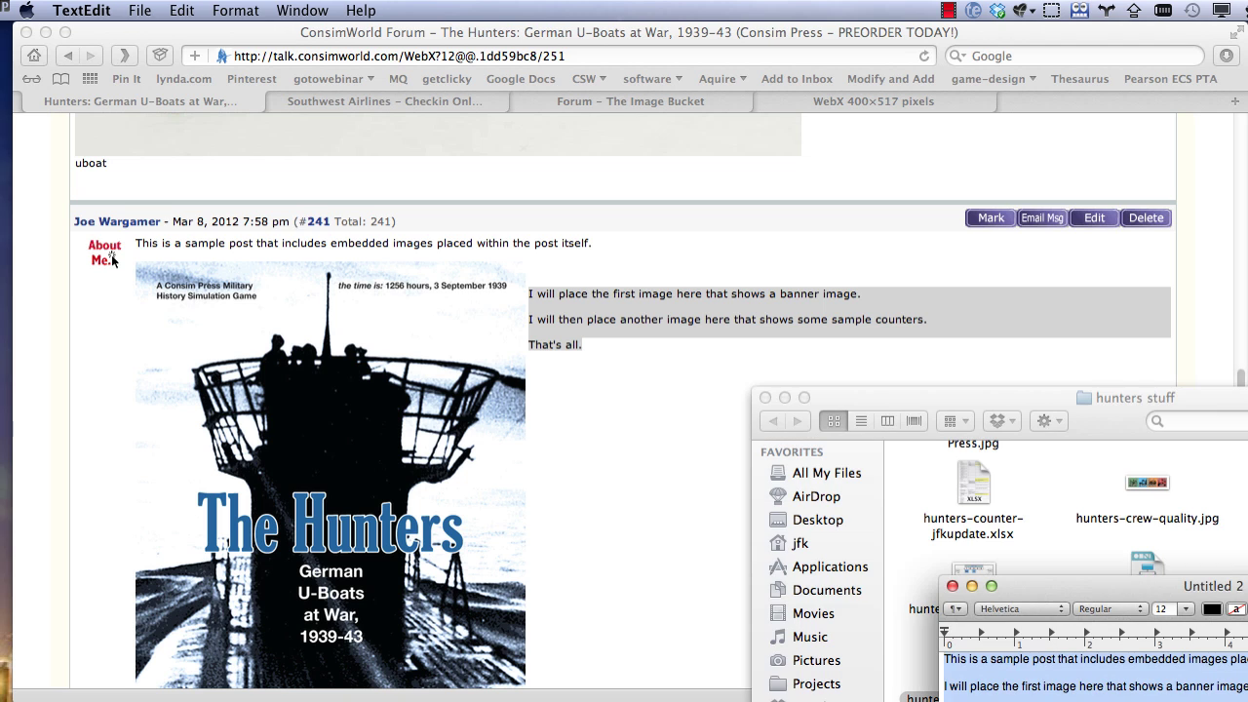
click(302, 11)
click(337, 114)
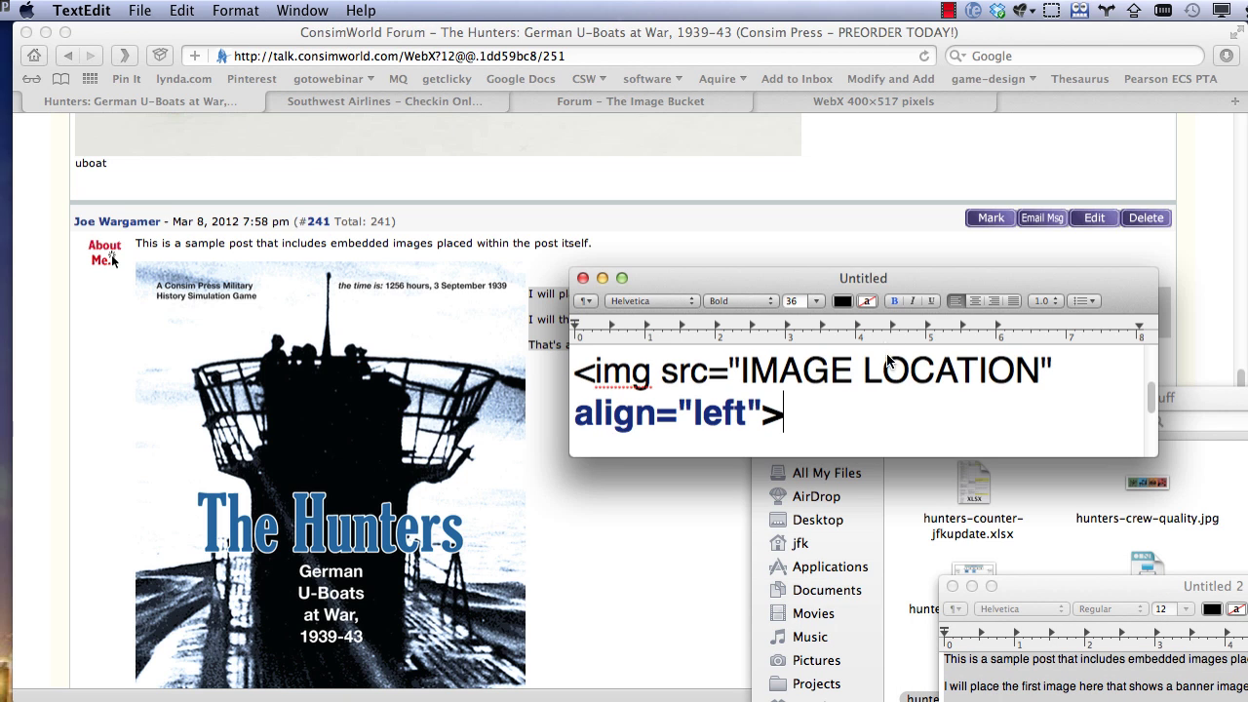
- Copy the hspace="8" attribute from the last sample img tag in Untitled and return to Safari
drag(845, 277, 895, 389)
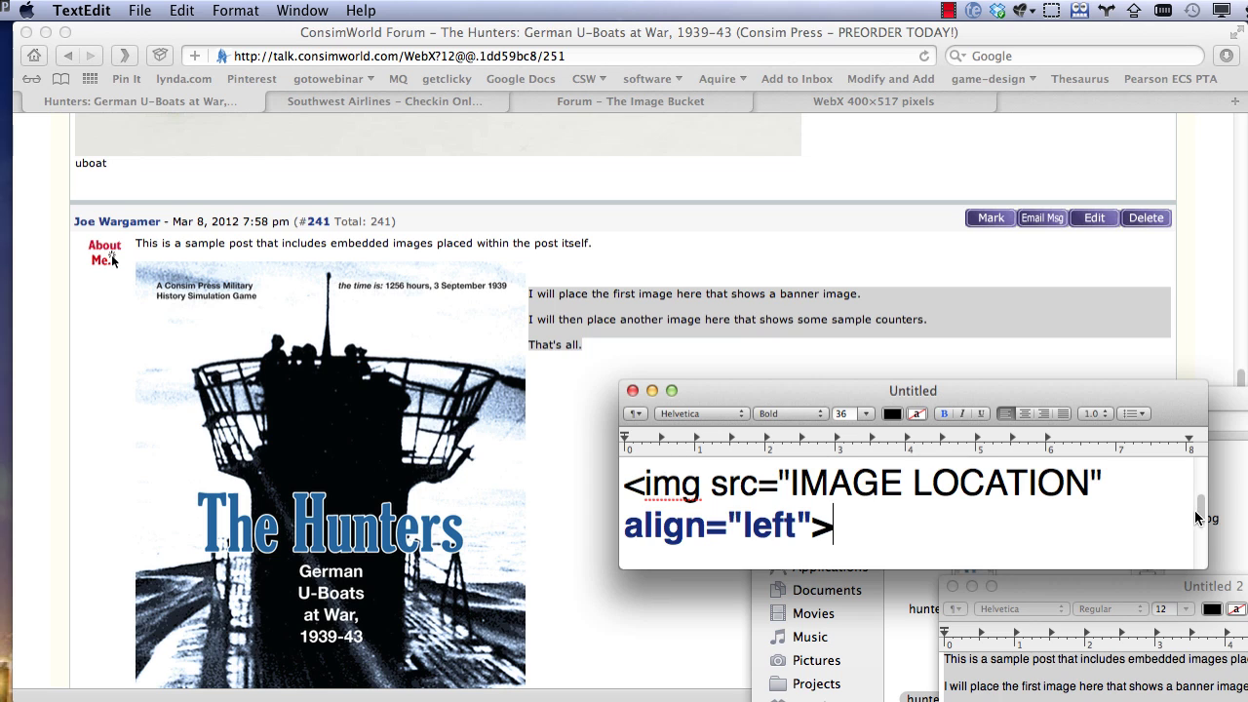
drag(1201, 514, 1203, 560)
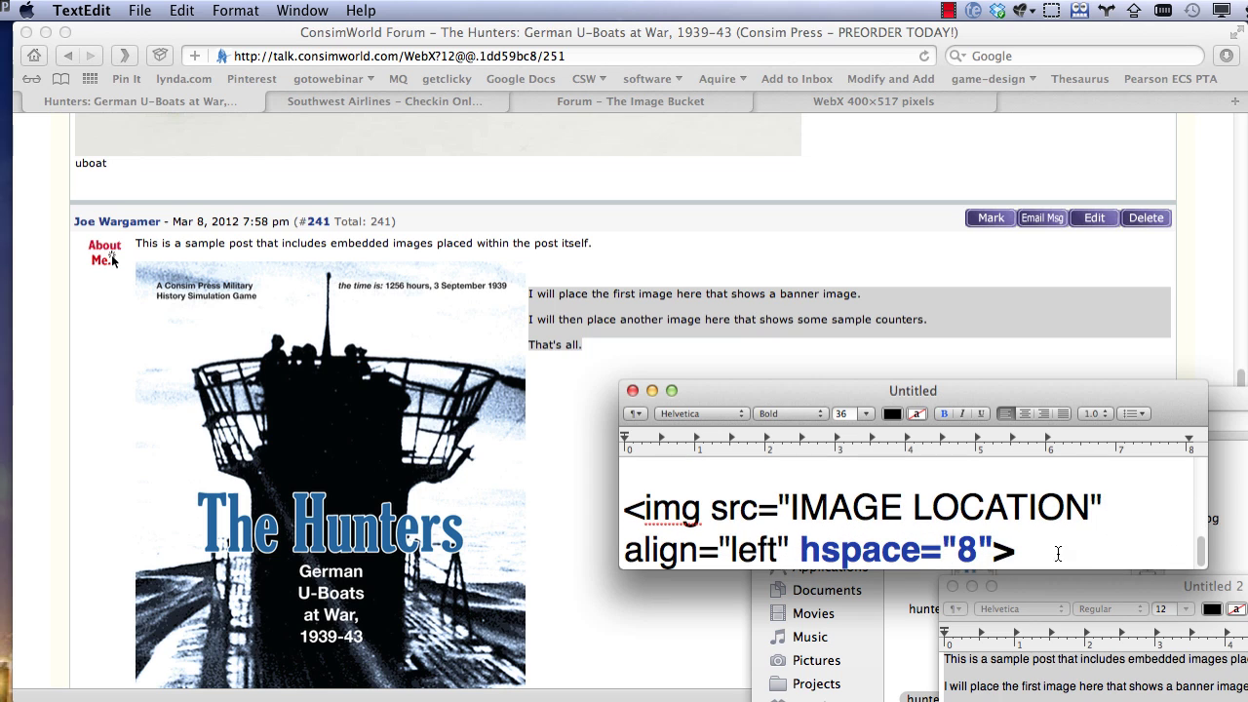
drag(996, 551, 799, 551)
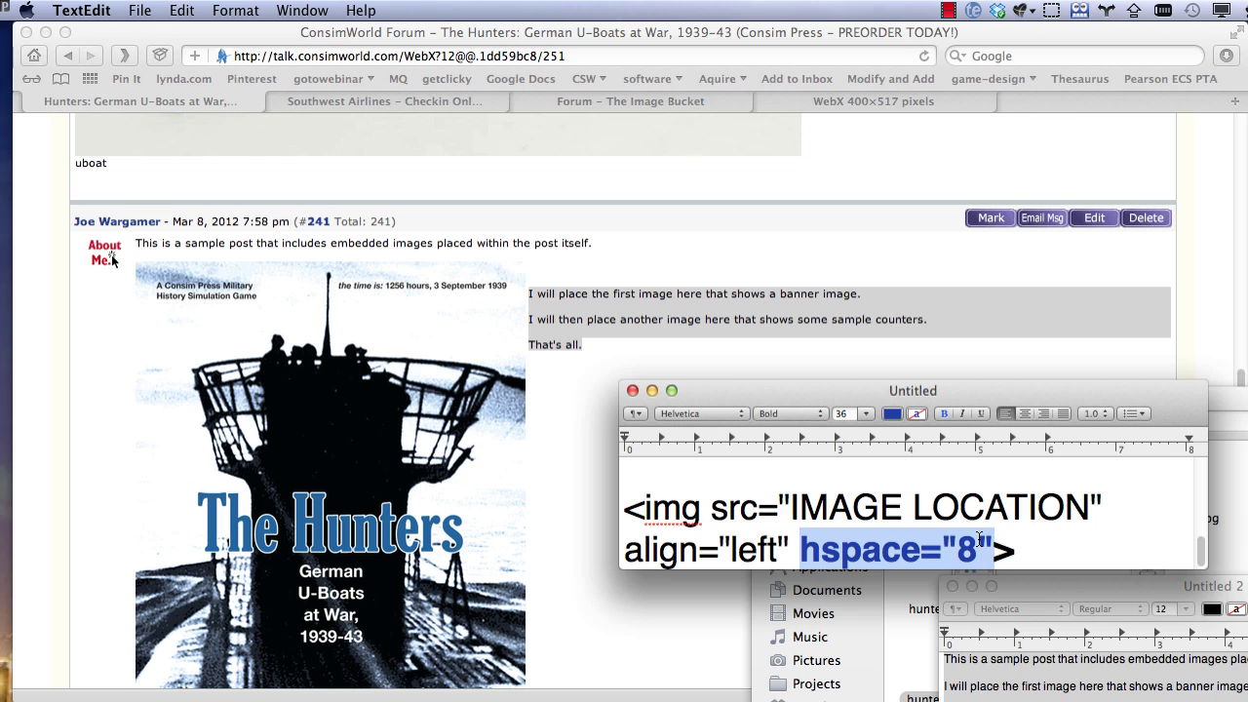
key(super+c)
click(576, 465)
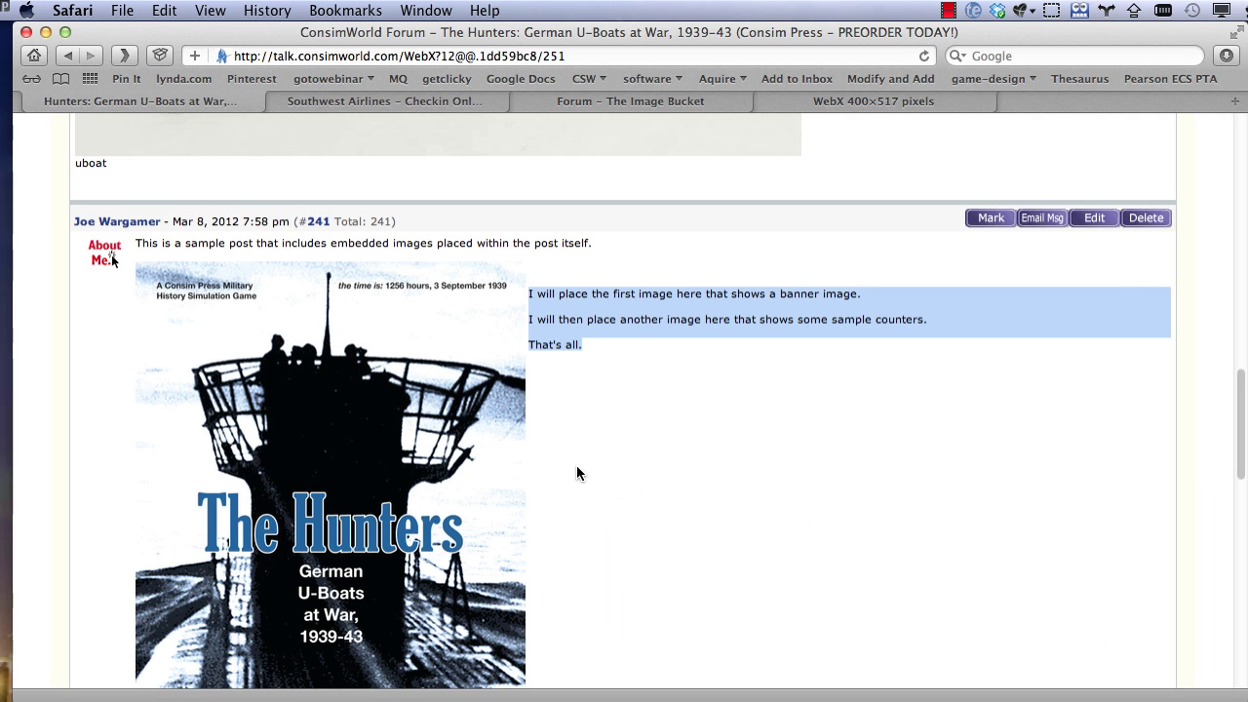
- Open message #241 for editing, add hspace="8" after align="left" in the img tag, and post the message
click(1096, 219)
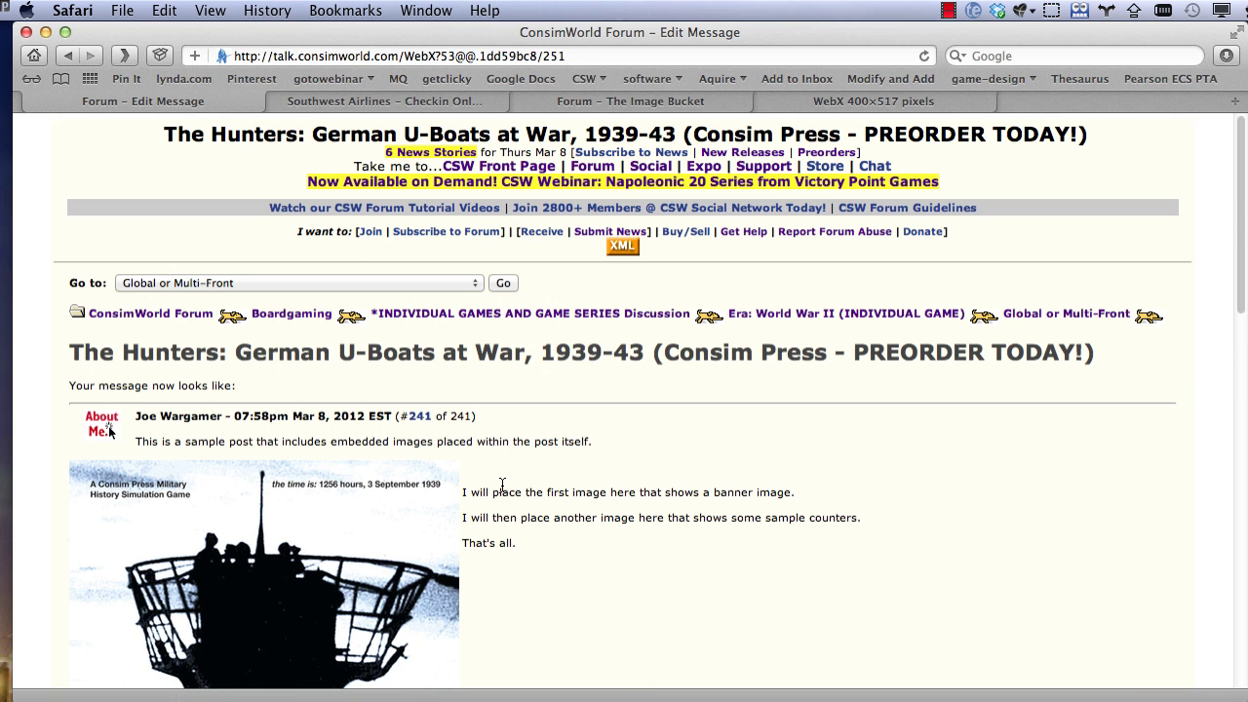
scroll(505, 483, down, 10)
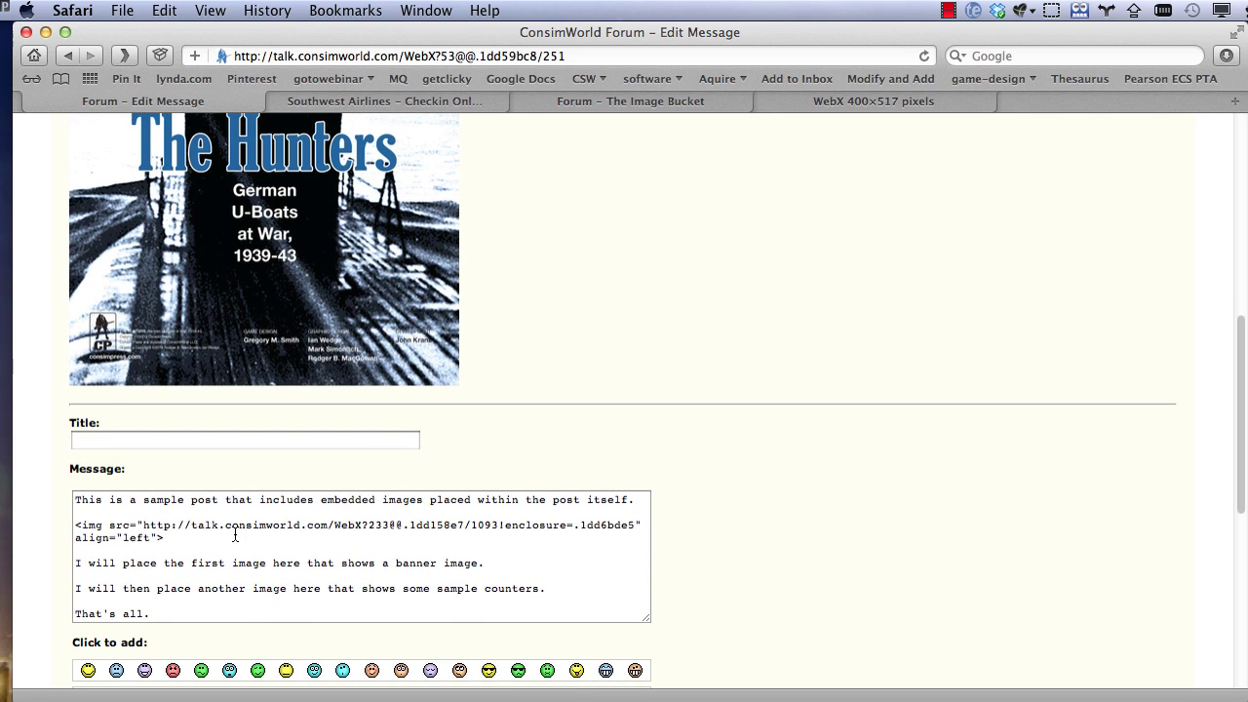
click(159, 537)
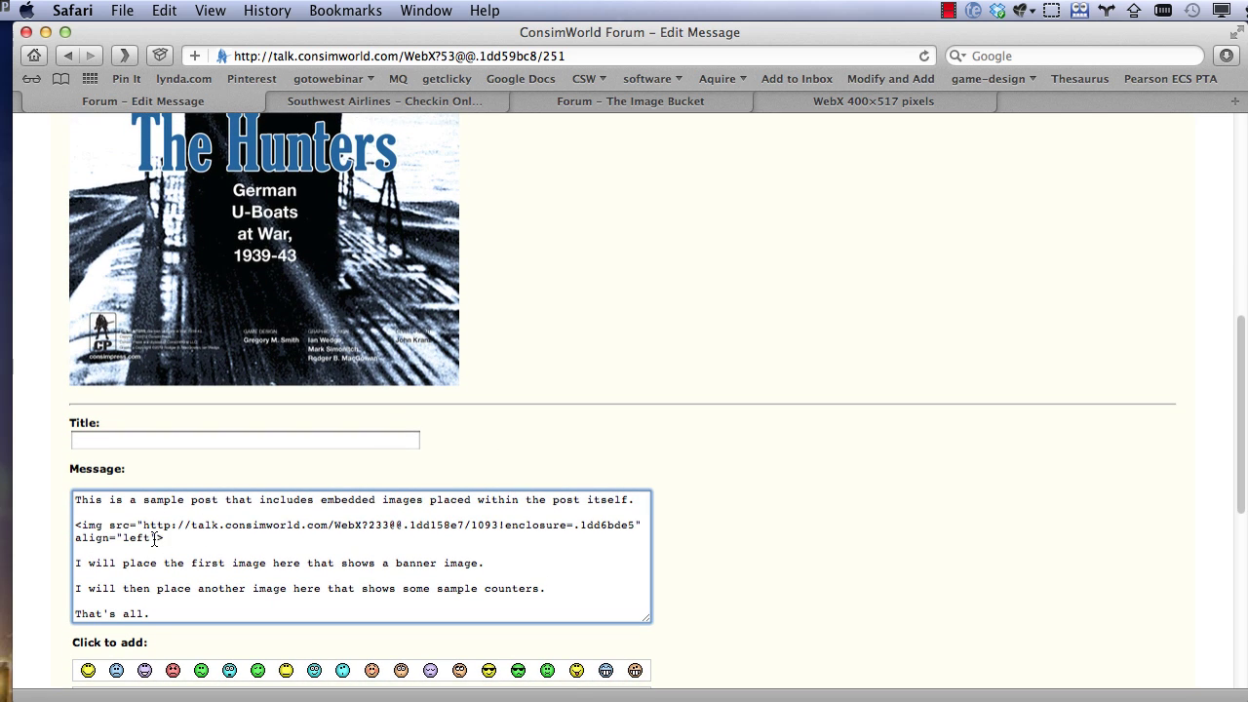
text(hspace="8")
scroll(244, 546, down, 10)
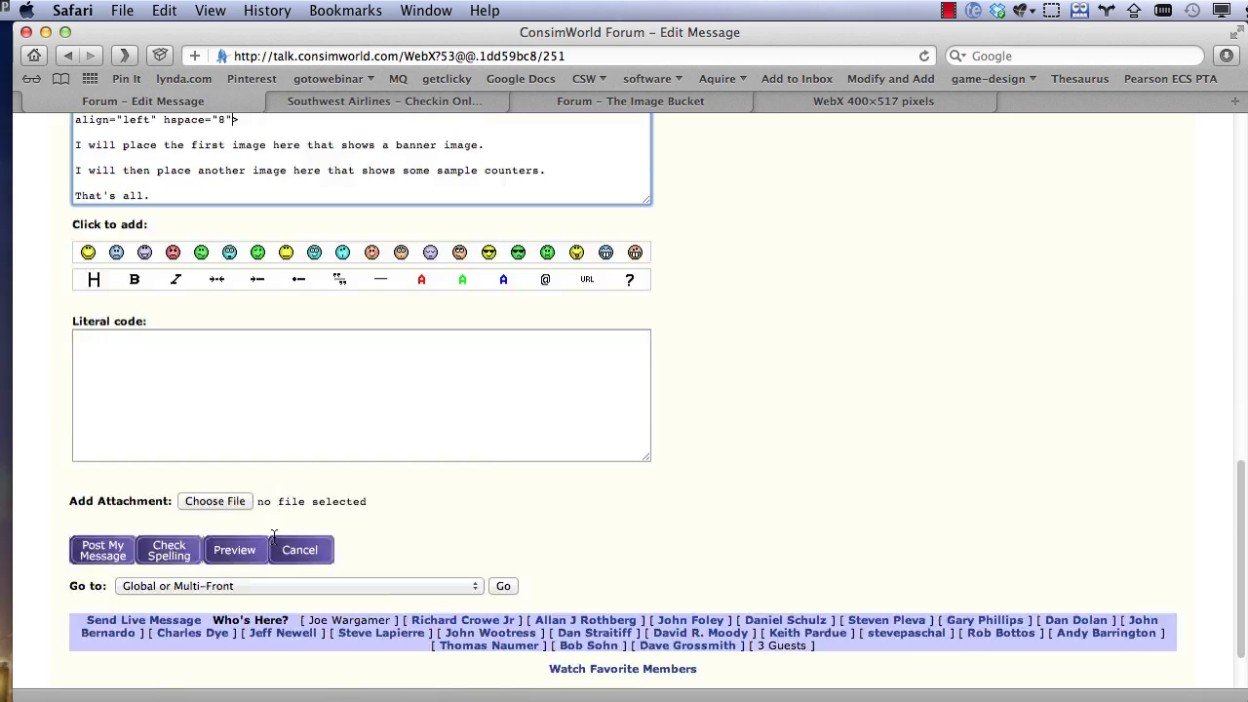
click(99, 475)
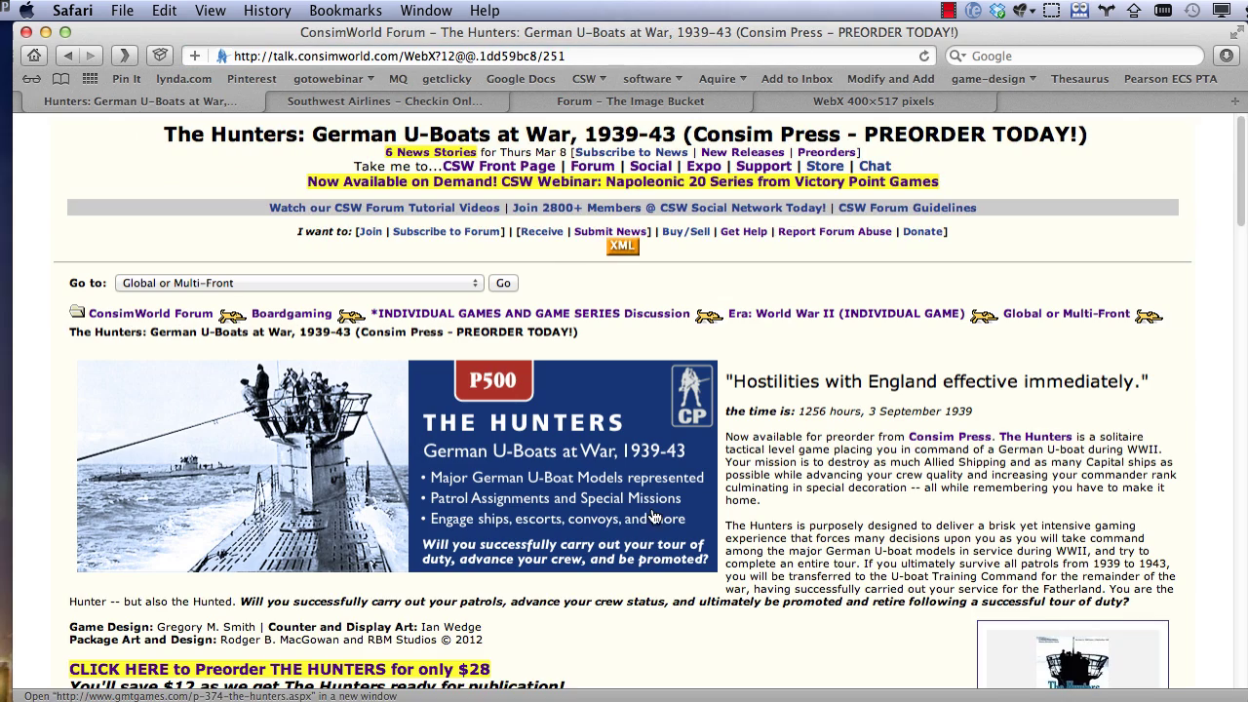
- Examine the horizontal spacing between the cover image and the adjacent text in message #241
scroll(654, 517, down, 6)
scroll(654, 516, down, 10)
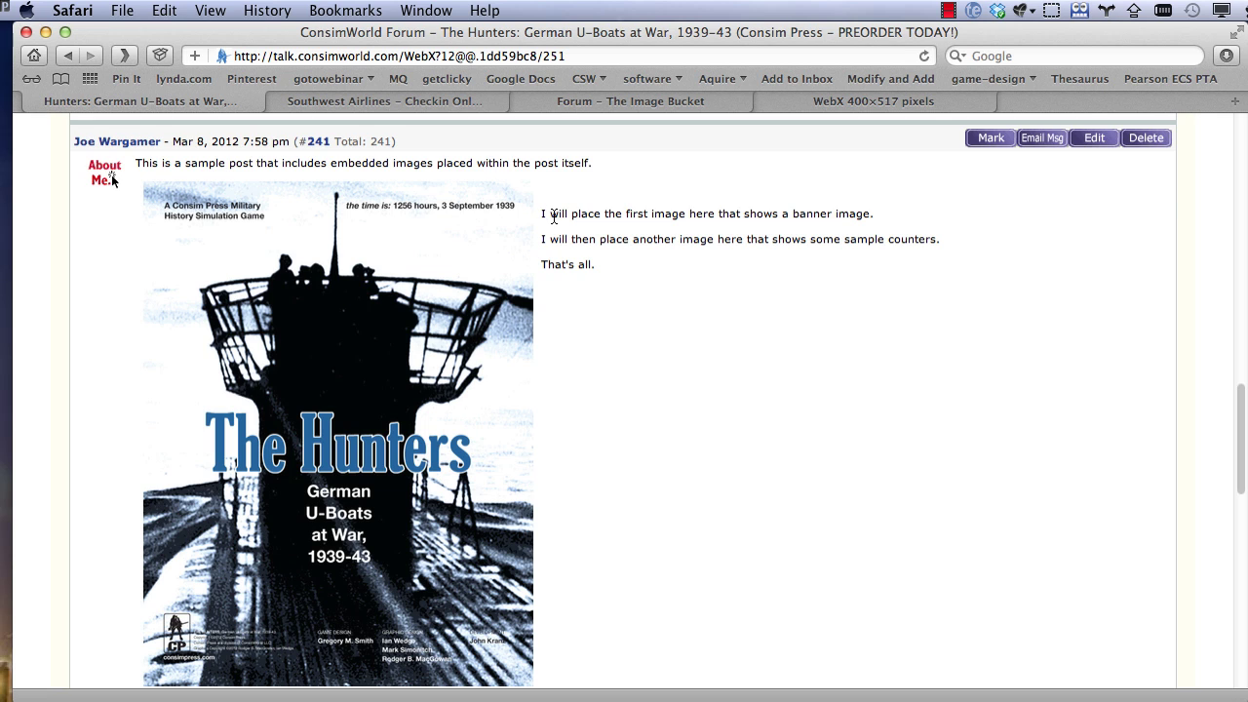
drag(551, 213, 532, 205)
click(616, 328)
- Open message #241 for editing again and bring its message text into view
click(1090, 150)
scroll(875, 425, down, 5)
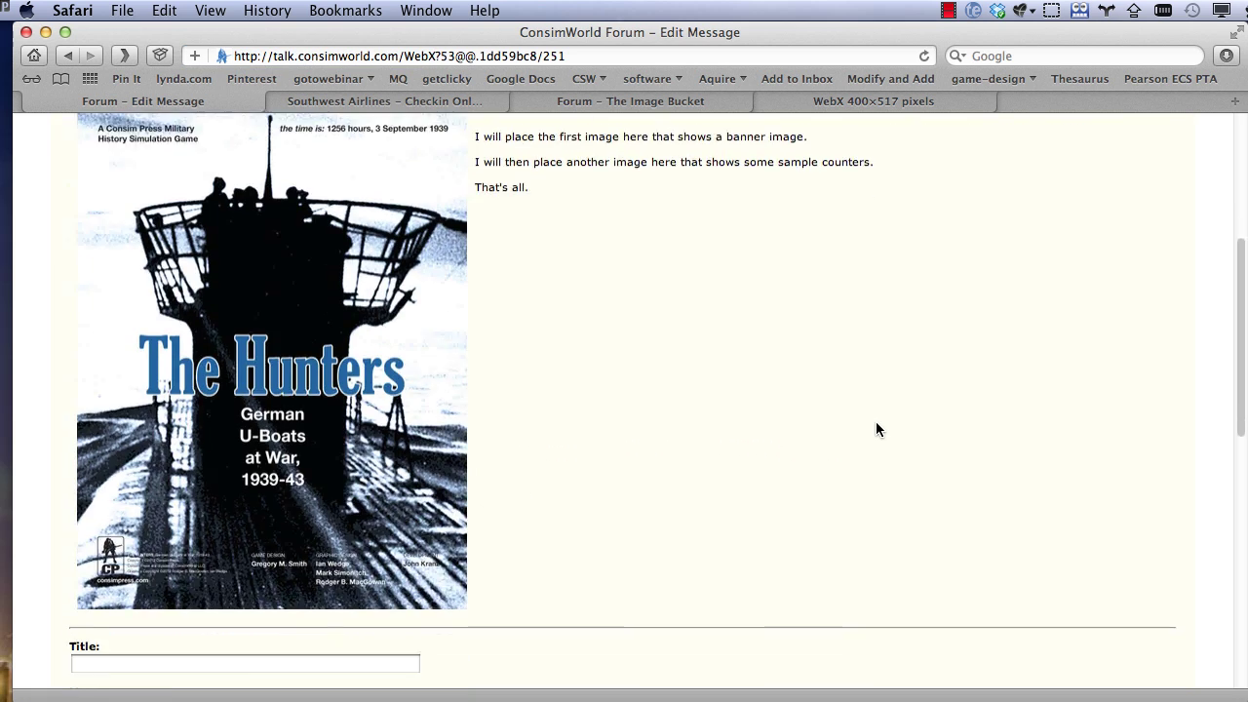
scroll(876, 429, down, 5)
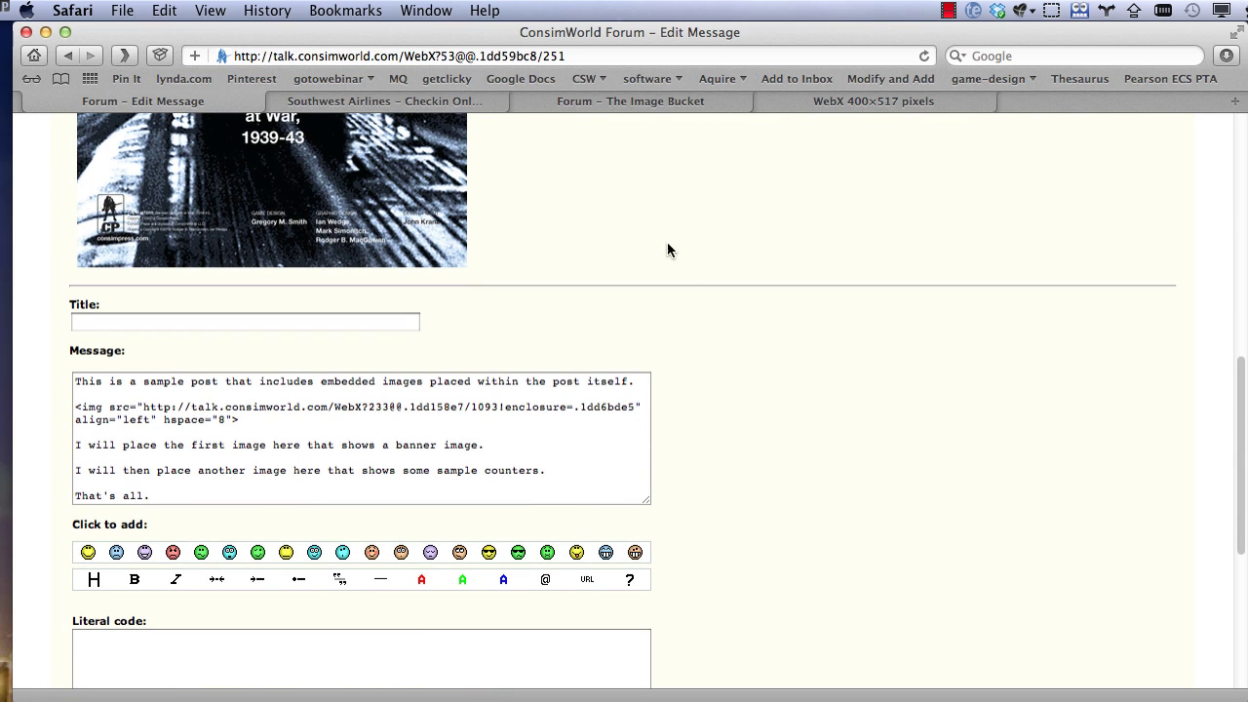
- Copy the basic tag <img src="IMAGE LOCATION"> from the TextEdit document Untitled and return to Safari
key(super+Tab)
click(359, 10)
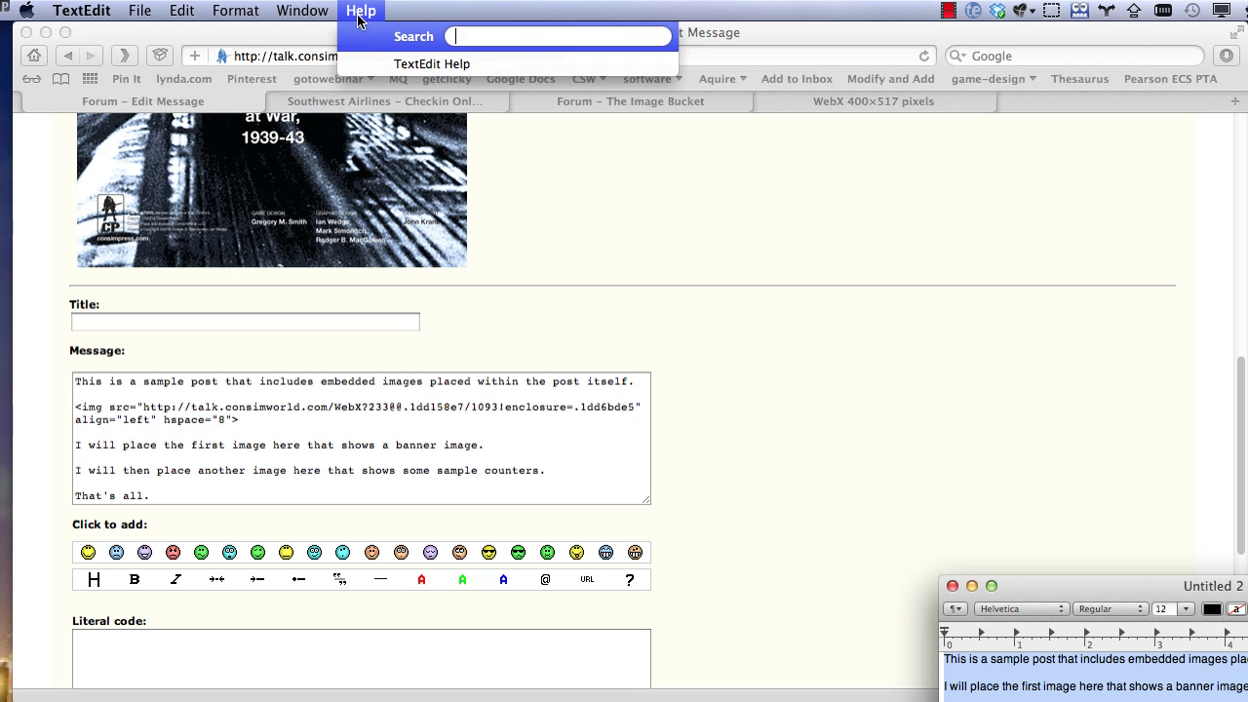
mouse_move(302, 11)
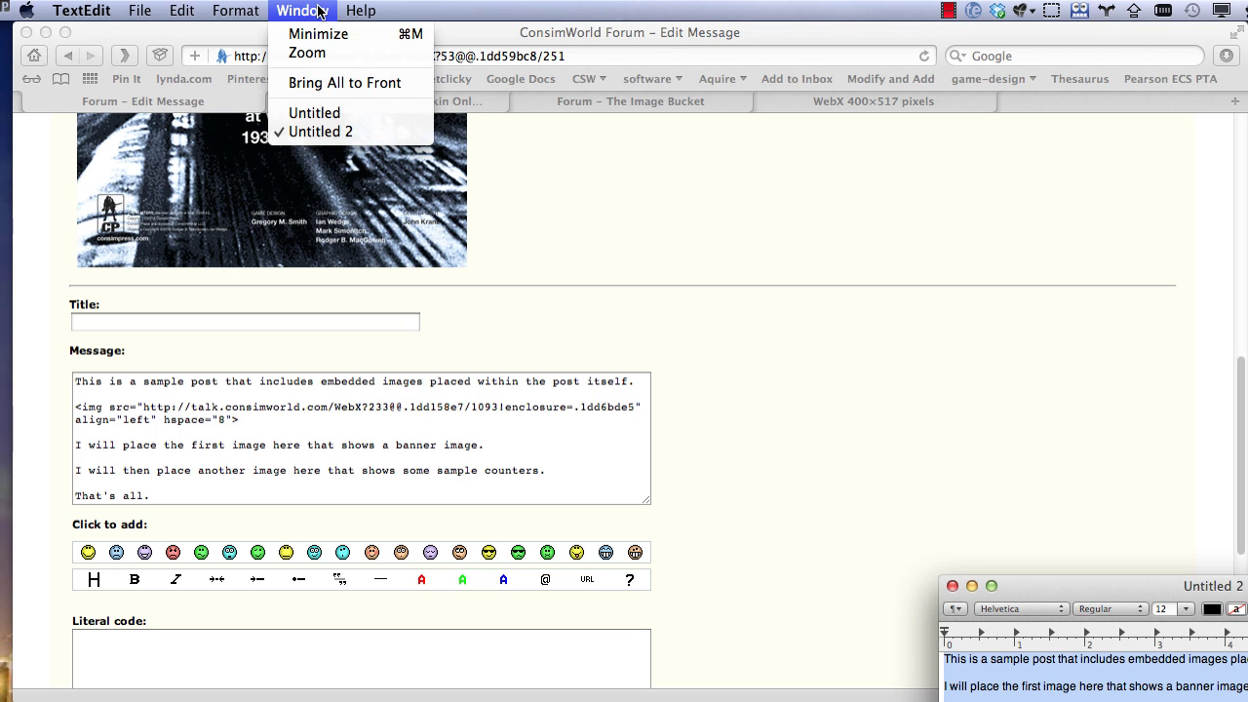
click(354, 115)
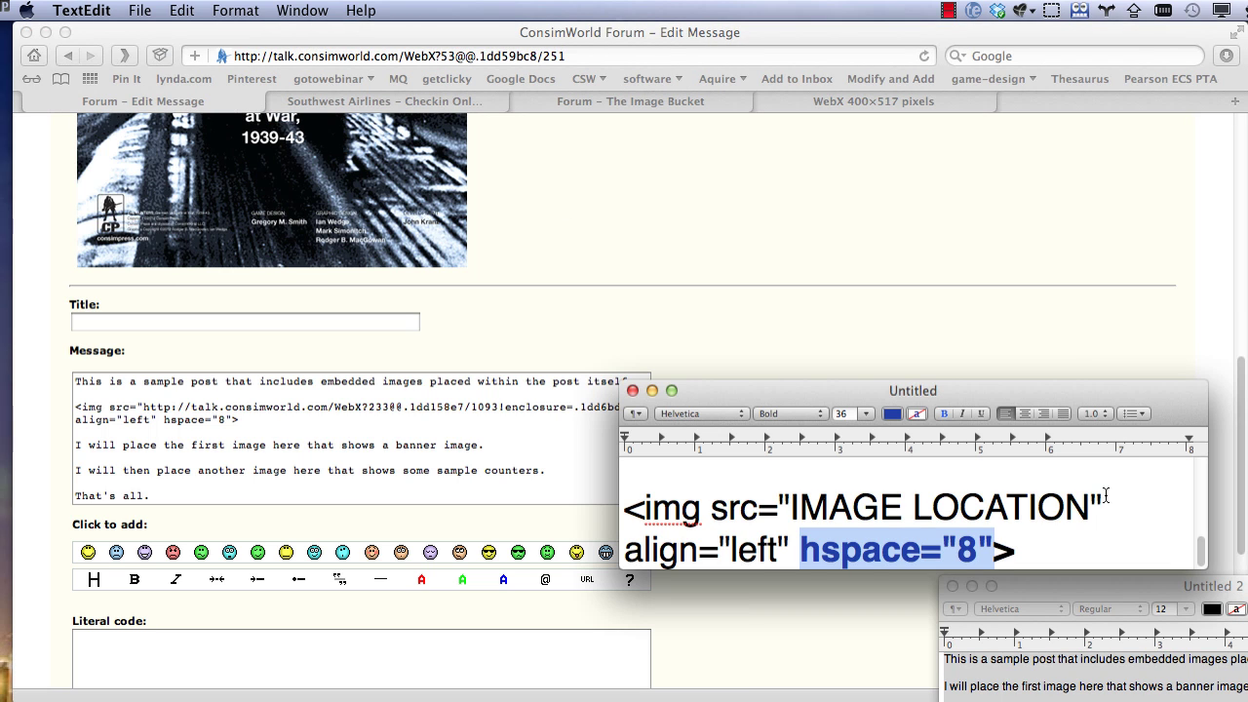
key(BackSpace)
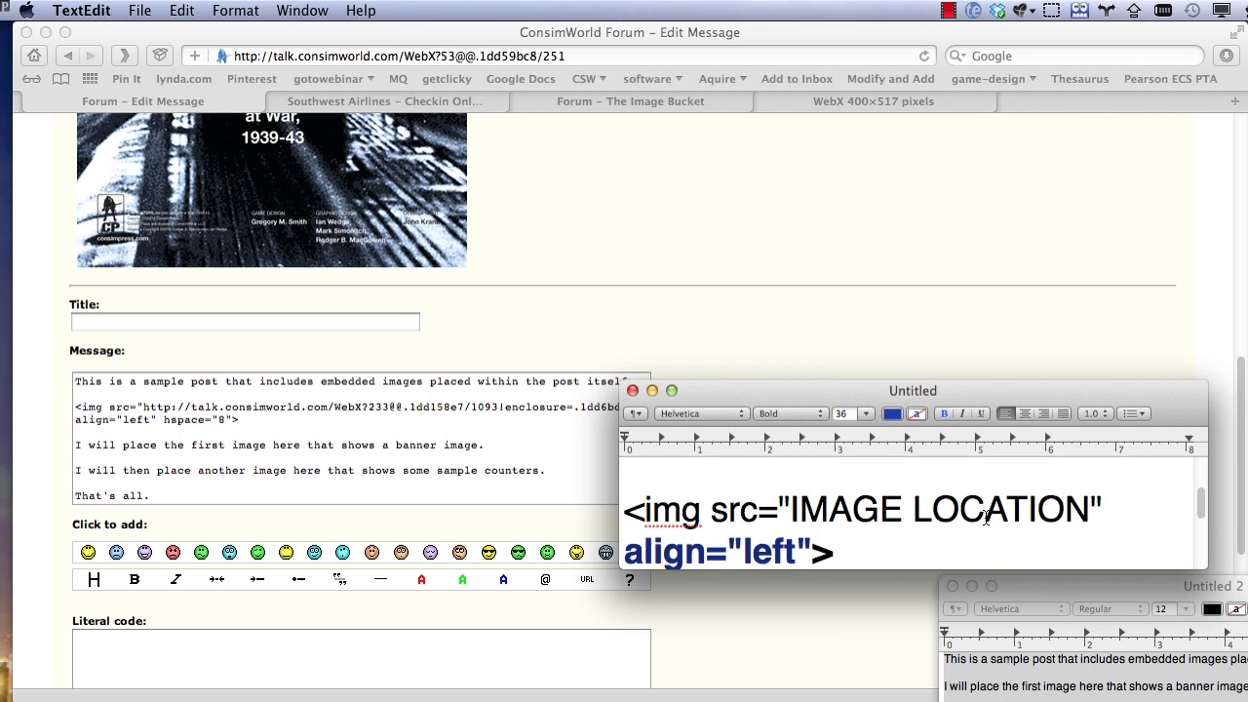
scroll(964, 508, up, 5)
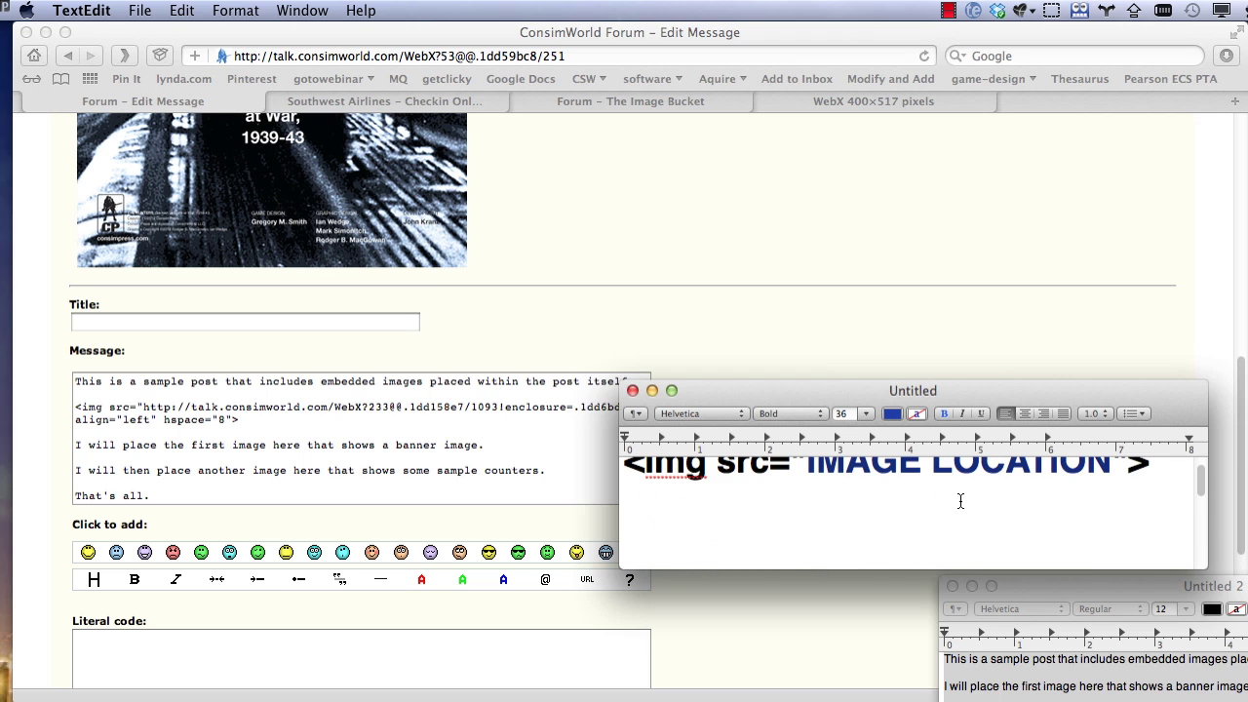
drag(1148, 480, 624, 480)
key(super+c)
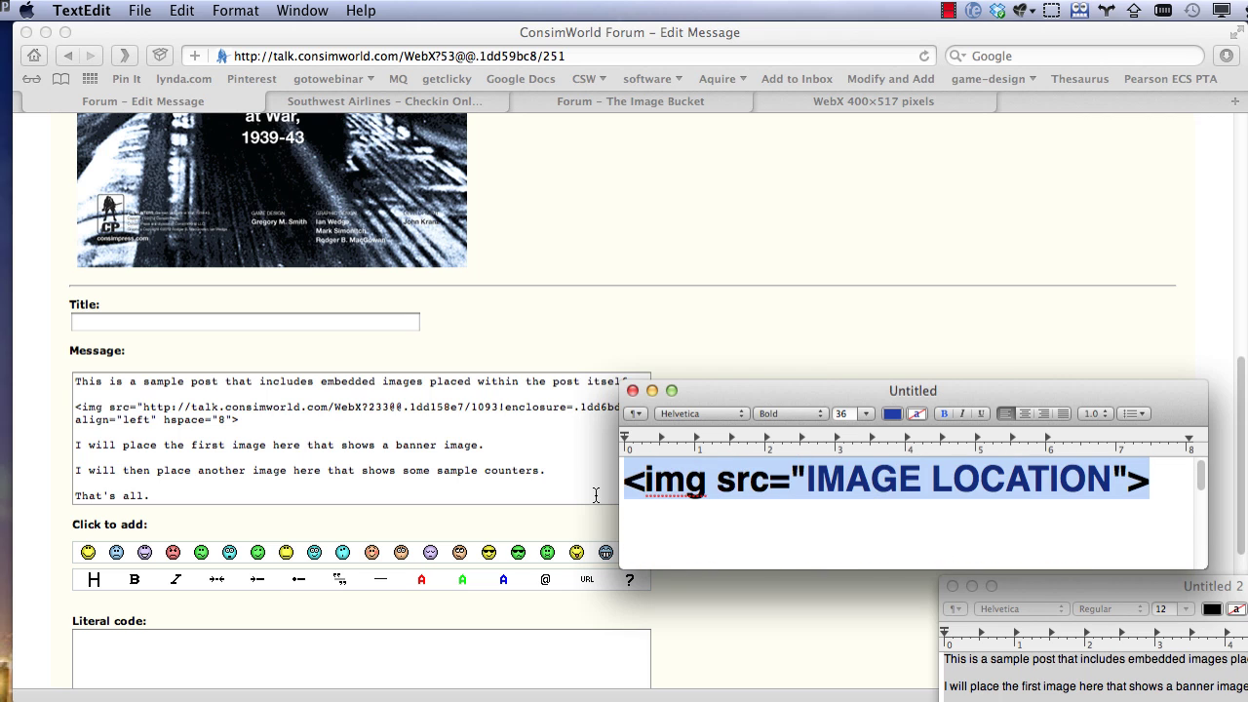
click(398, 441)
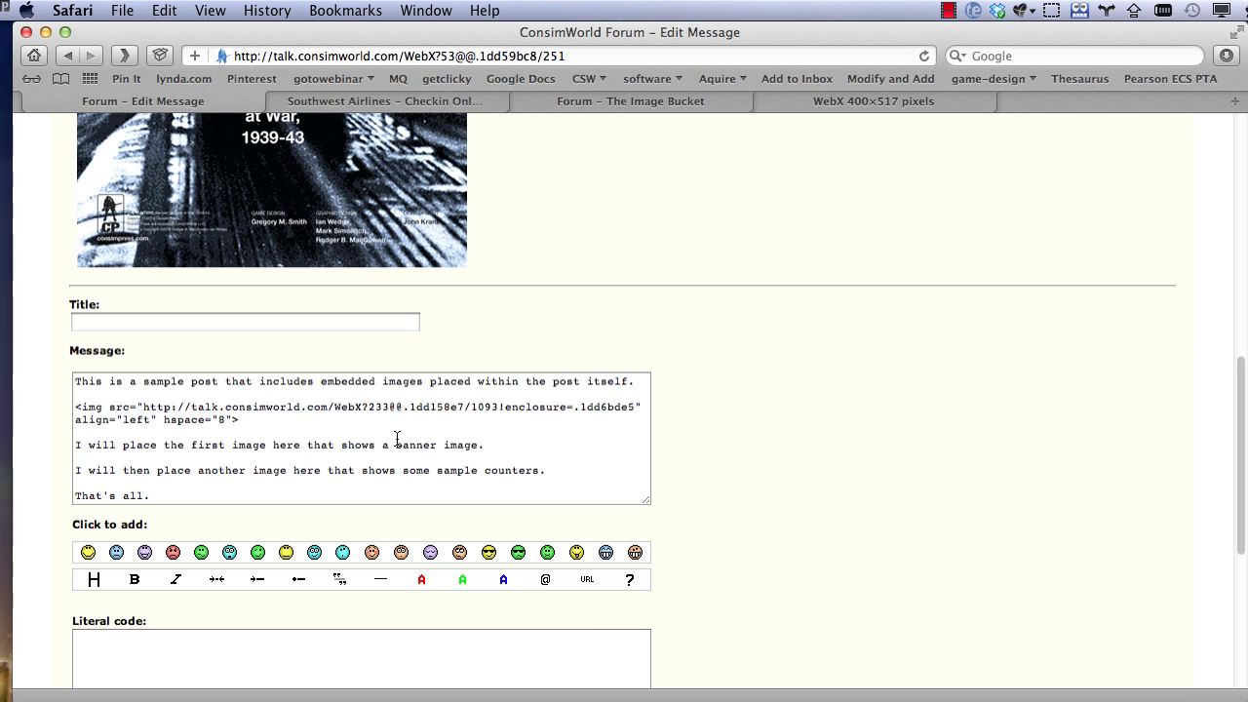
- Insert the copied img tag on its own line between the banner image sentence and the sample counters sentence
click(556, 470)
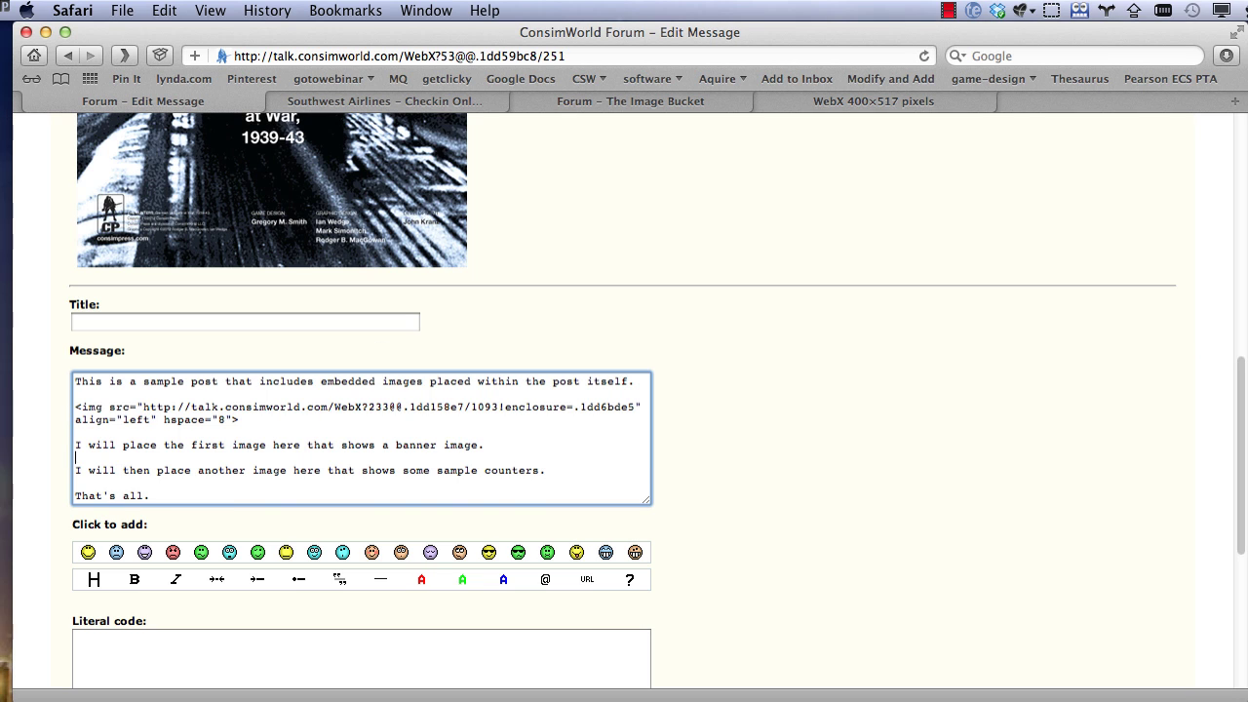
key(Return)
key(super+v)
key(Return)
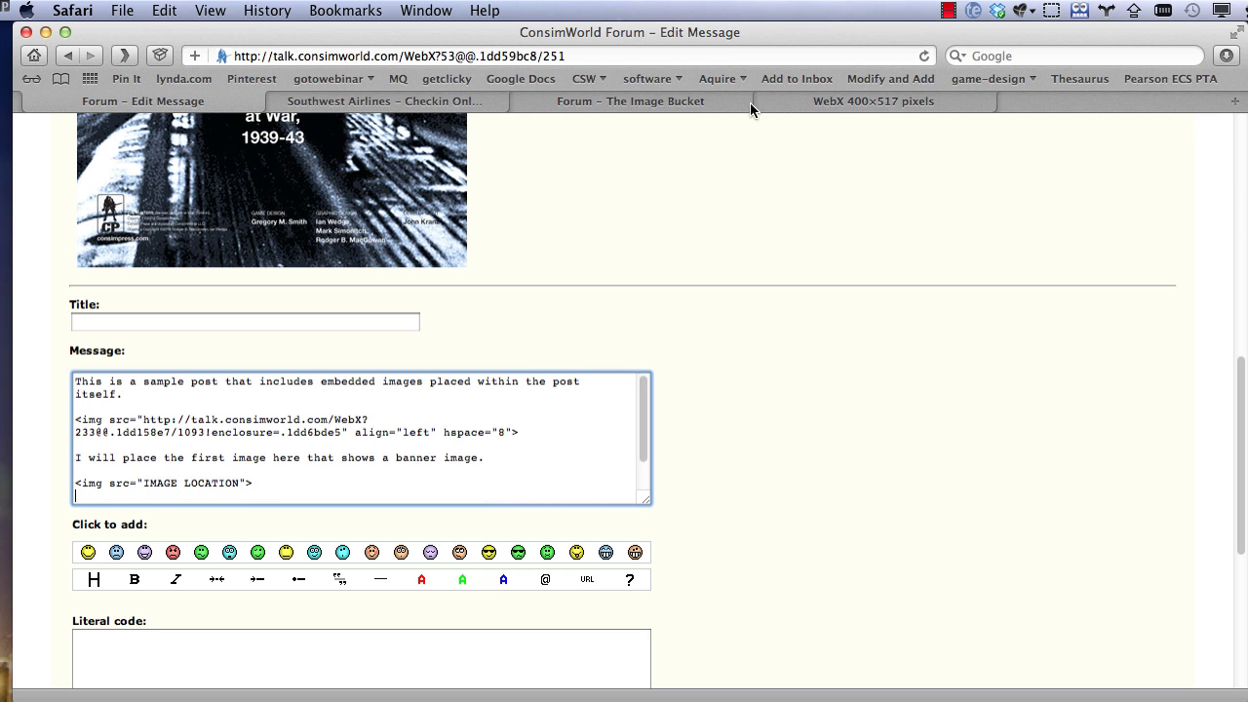
- Open the hunters-crew-quality image from The Image Bucket in a new tab and copy its web address
click(707, 102)
scroll(638, 351, down, 10)
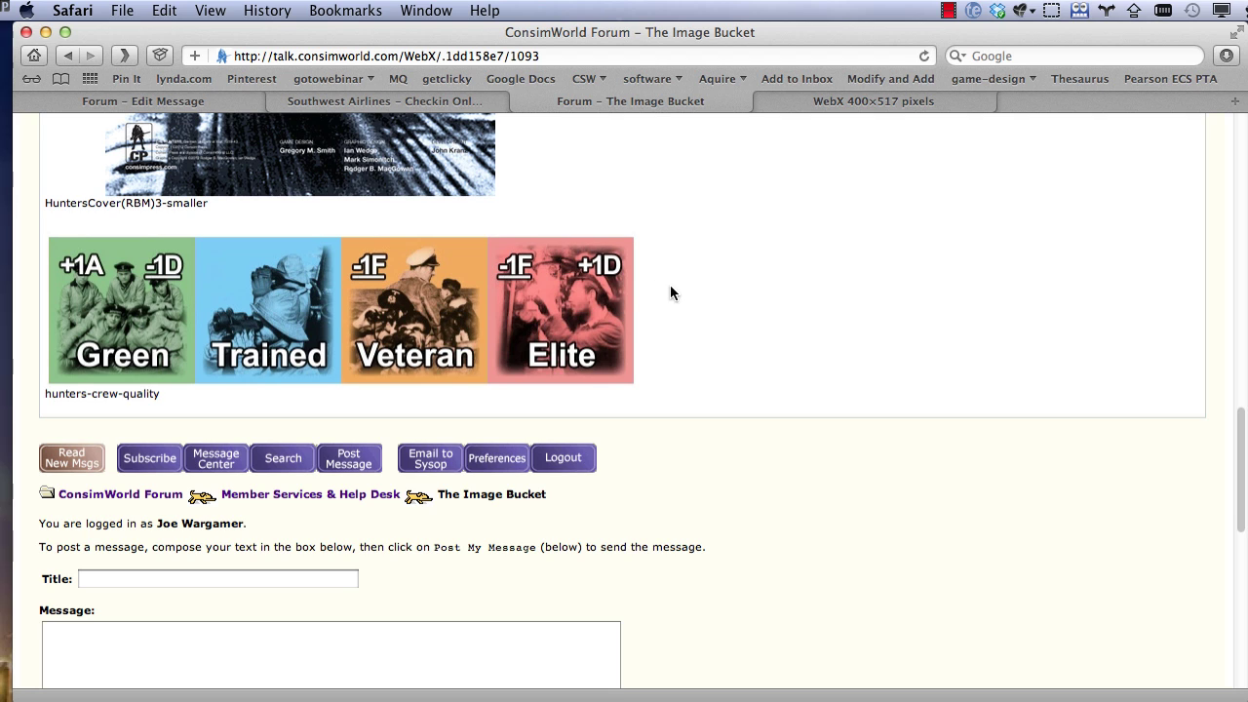
right_click(313, 317)
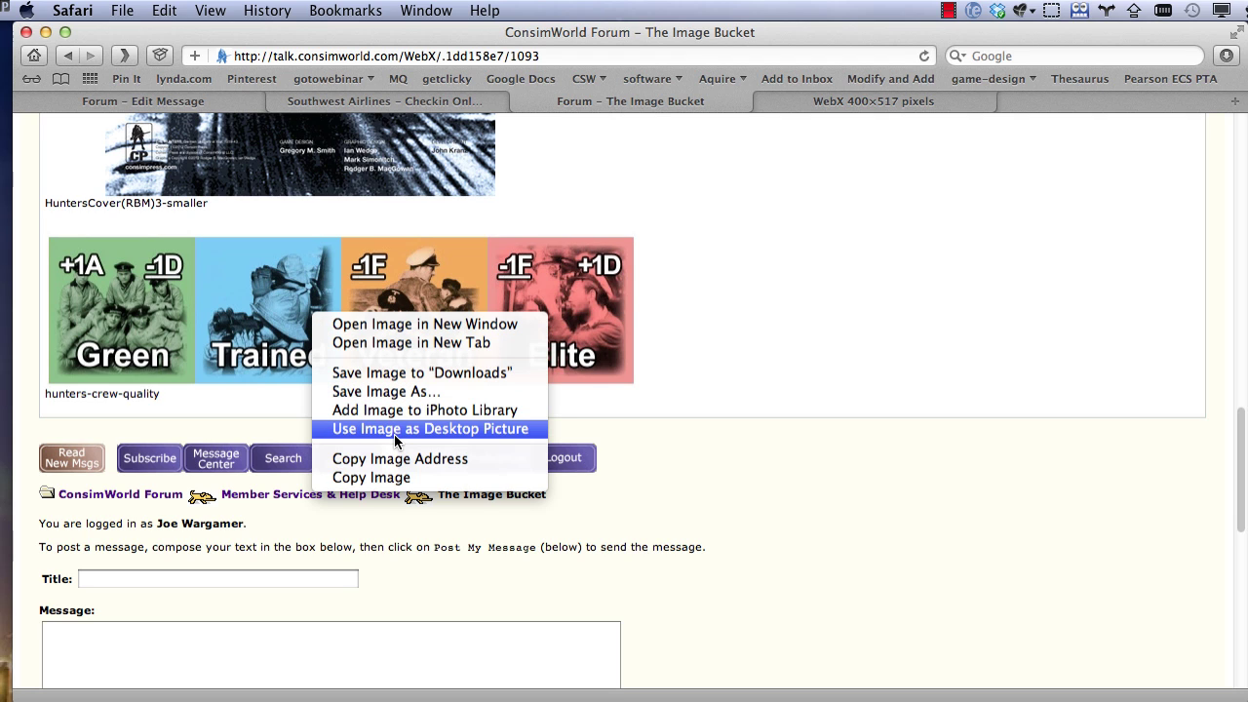
click(408, 343)
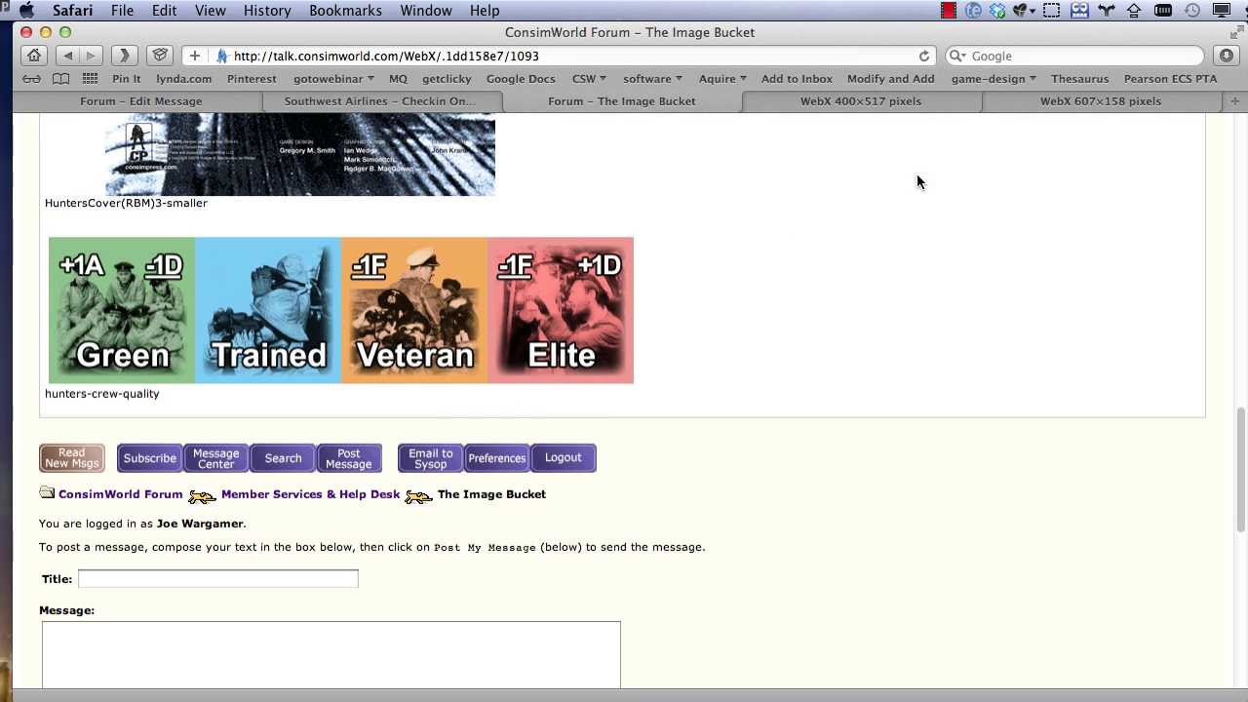
click(1024, 105)
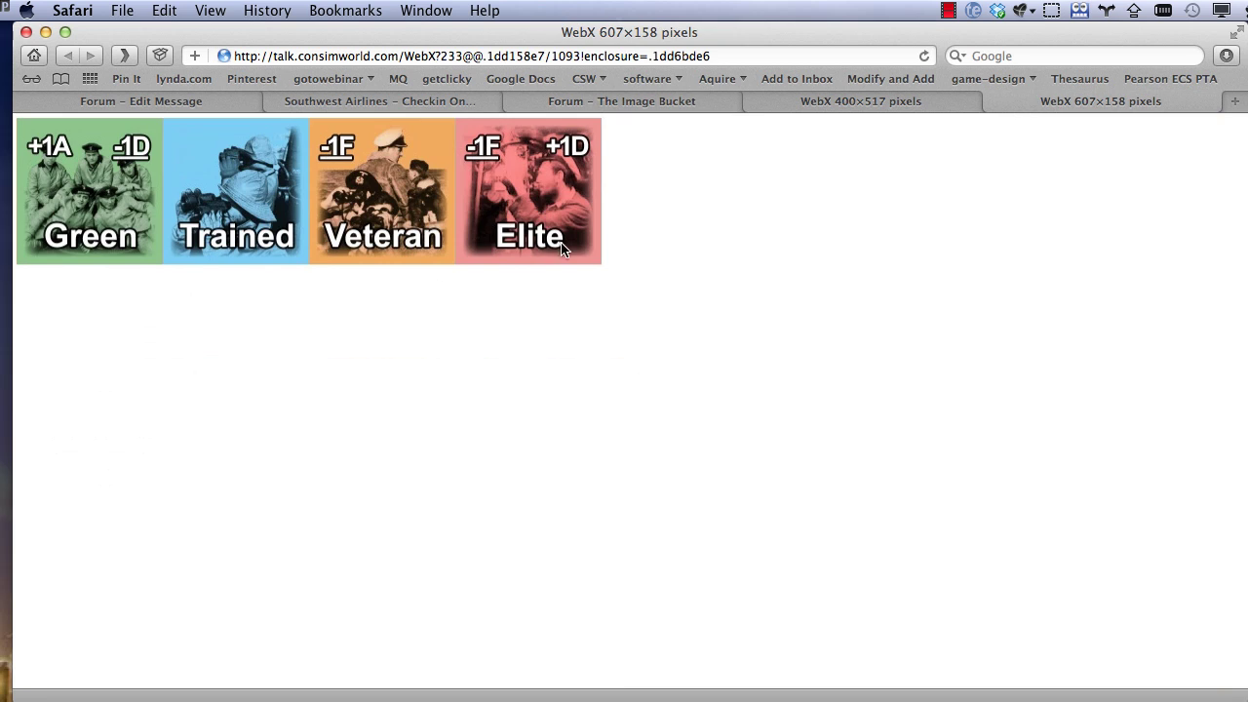
triple_click(423, 58)
key(super+c)
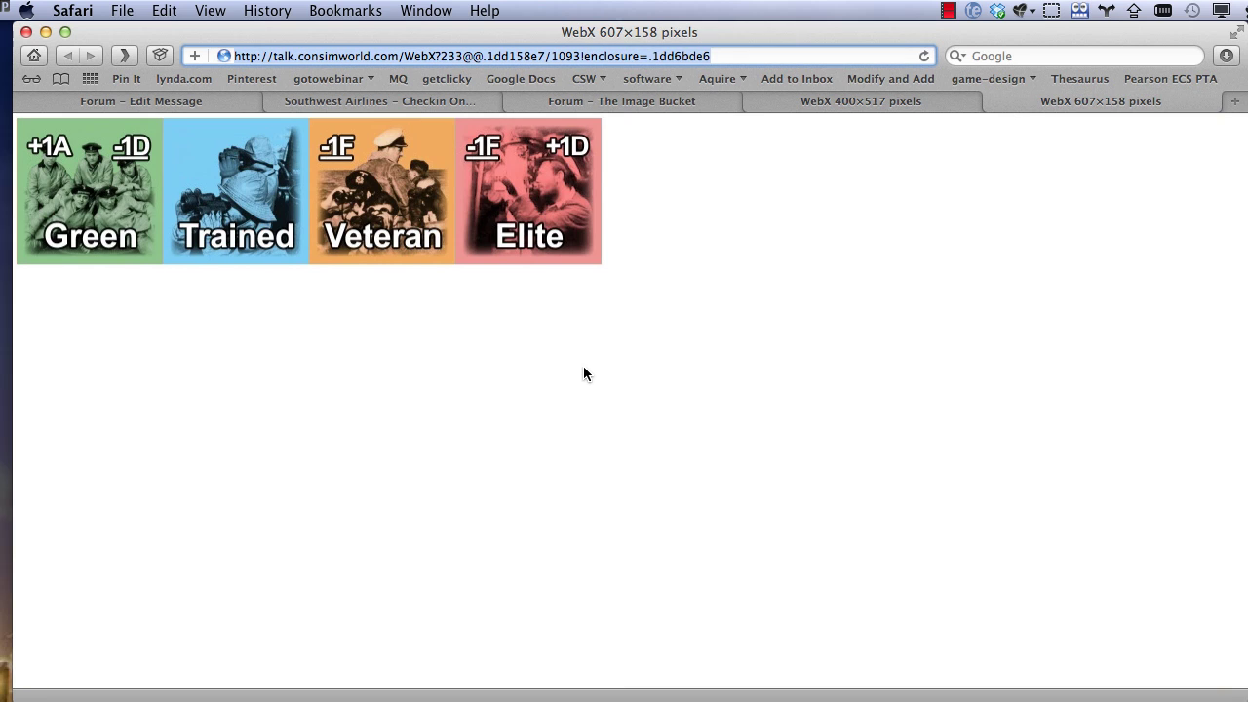
- Replace the IMAGE LOCATION placeholder in message #241's second img tag with the copied crew quality image address
click(222, 102)
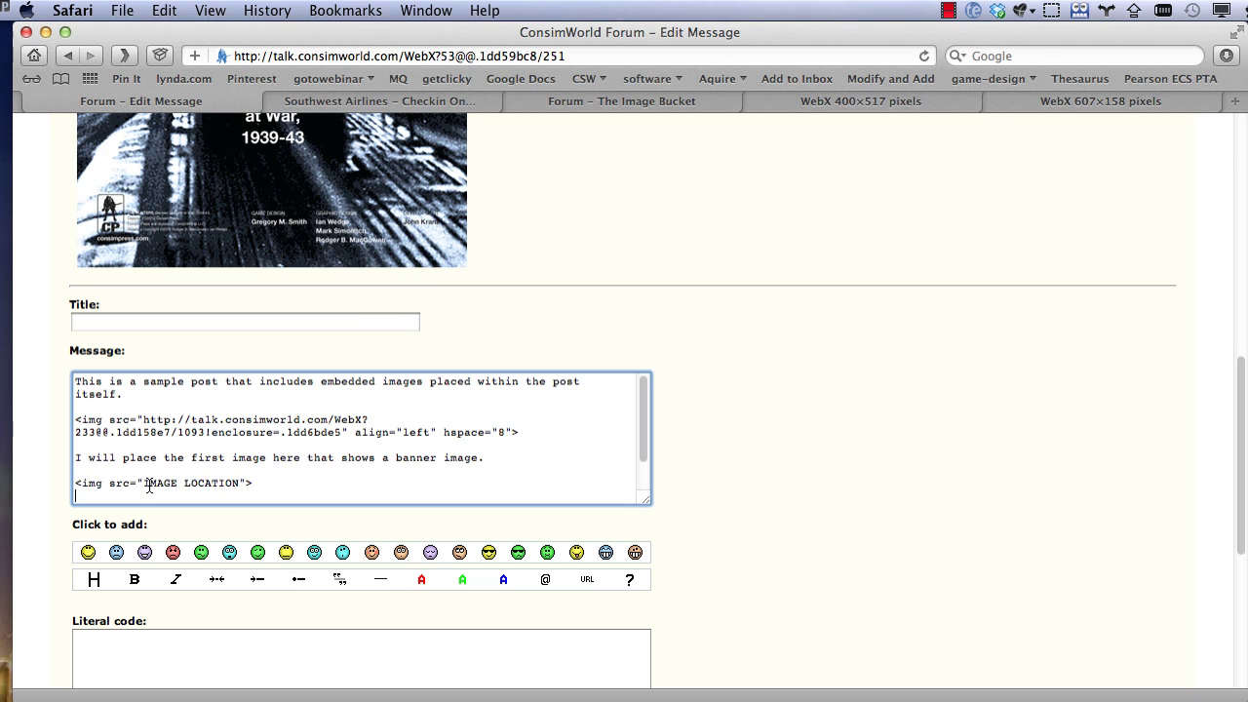
drag(144, 485, 236, 485)
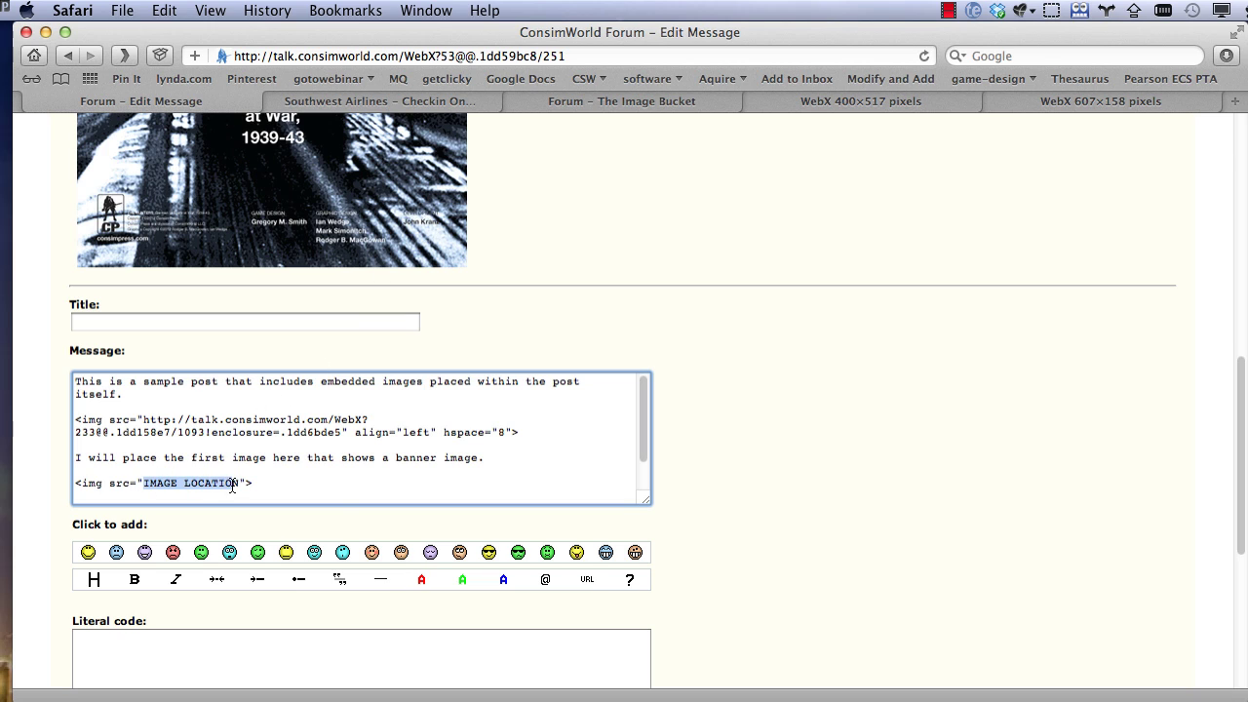
key(super+v)
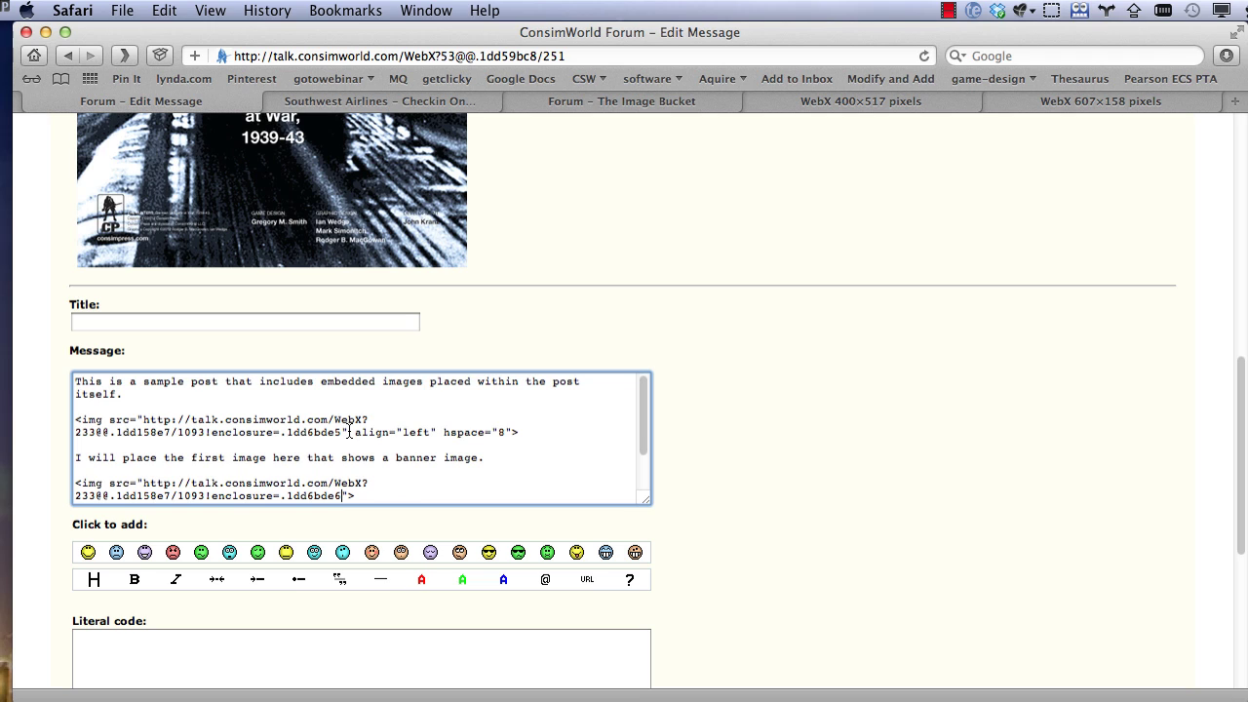
- Remove align="left" hspace="8" from the first img tag and post the edited message
drag(349, 432, 509, 434)
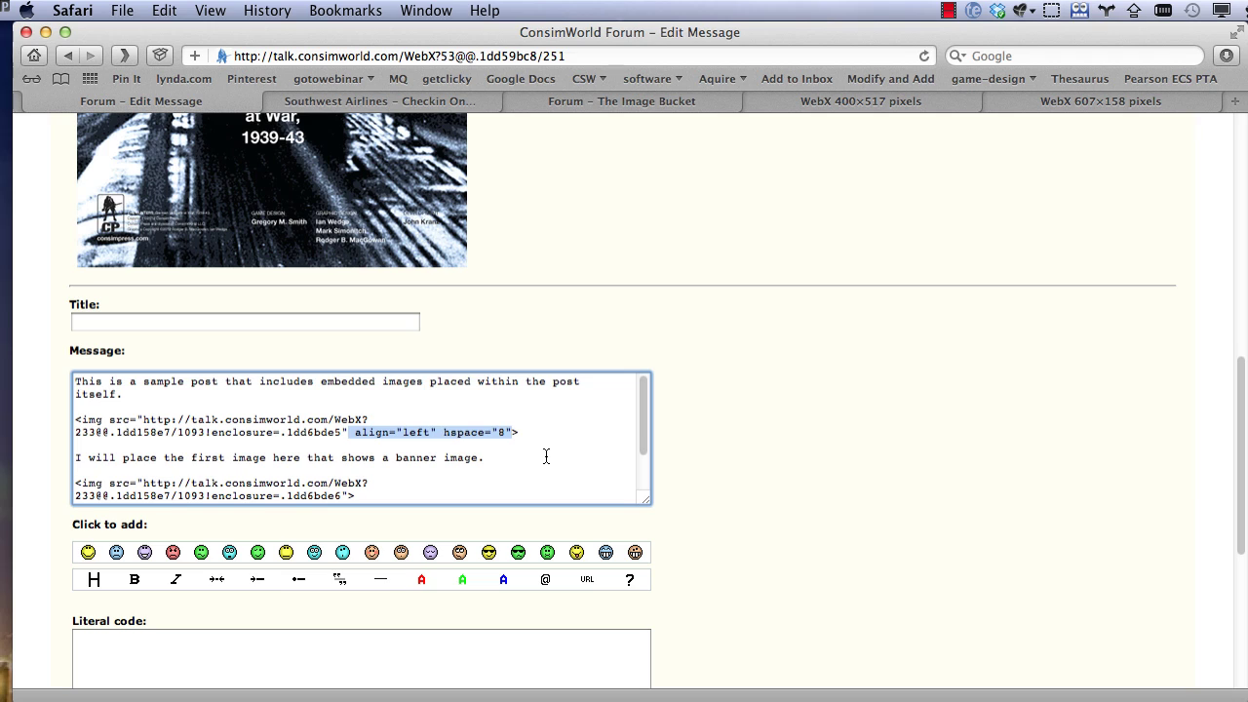
key(BackSpace)
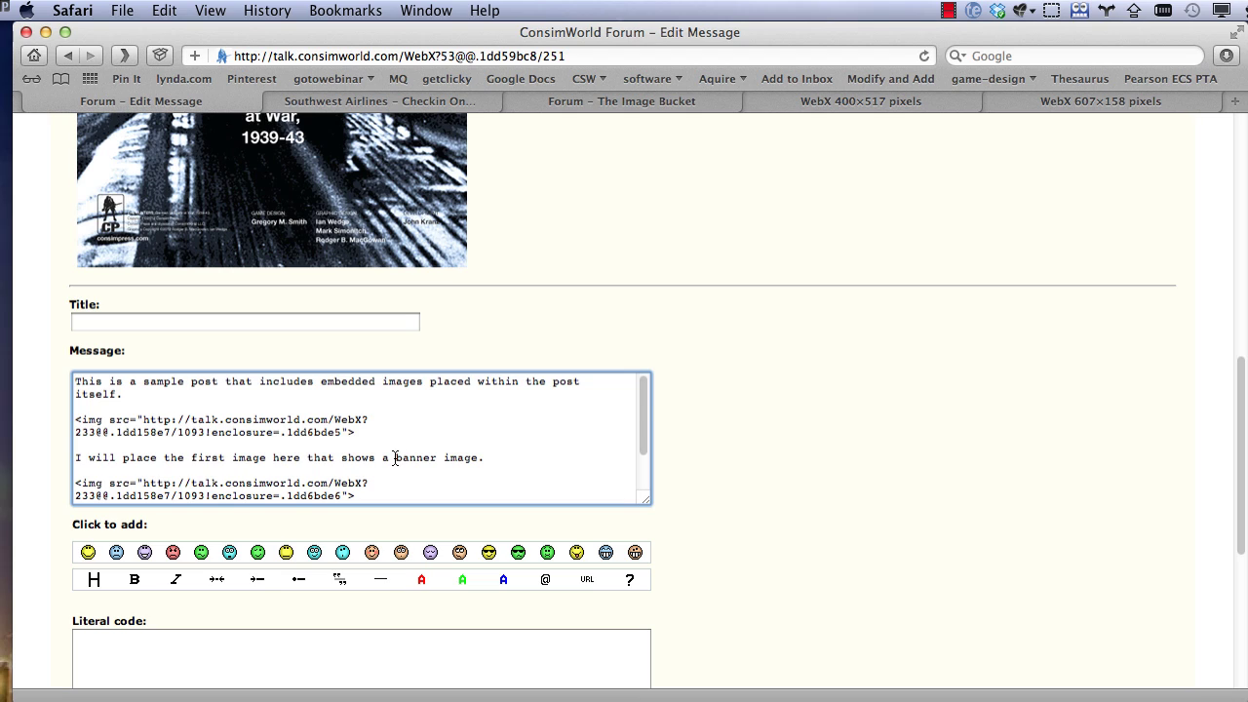
scroll(395, 457, down, 8)
click(119, 558)
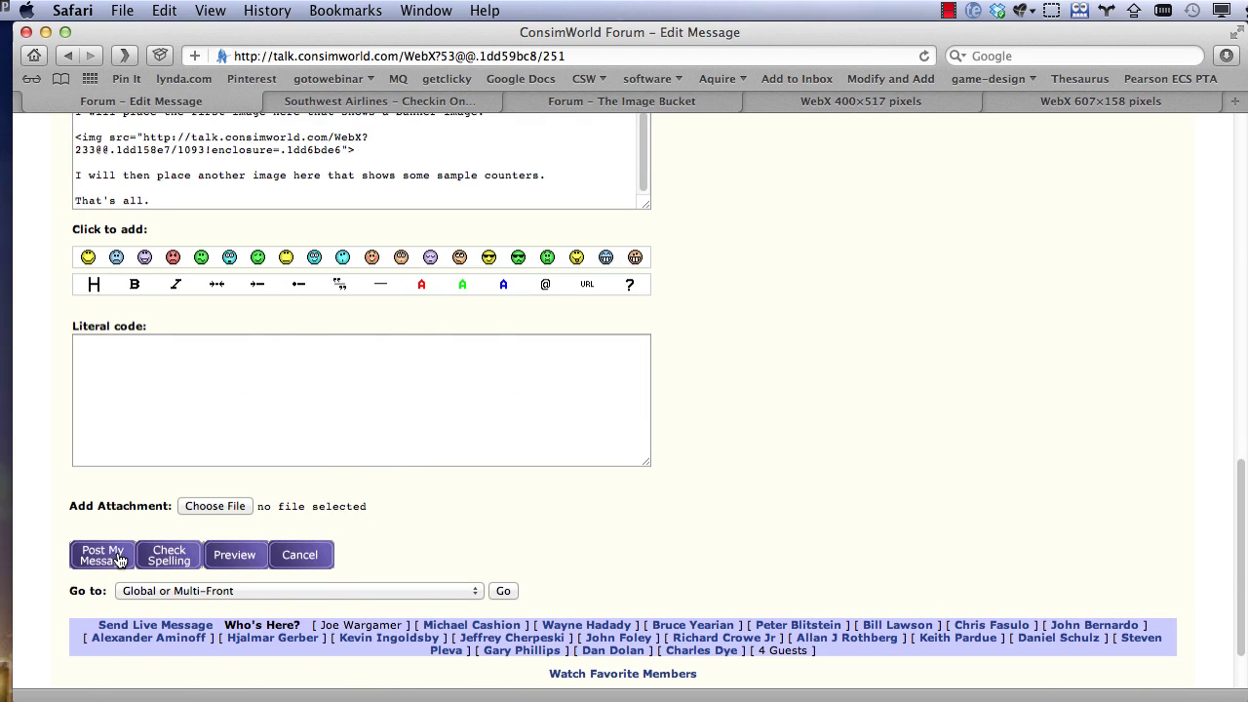
- Examine the posted message #241, checking how the cover and crew quality images sit between the lines of text
scroll(616, 469, down, 20)
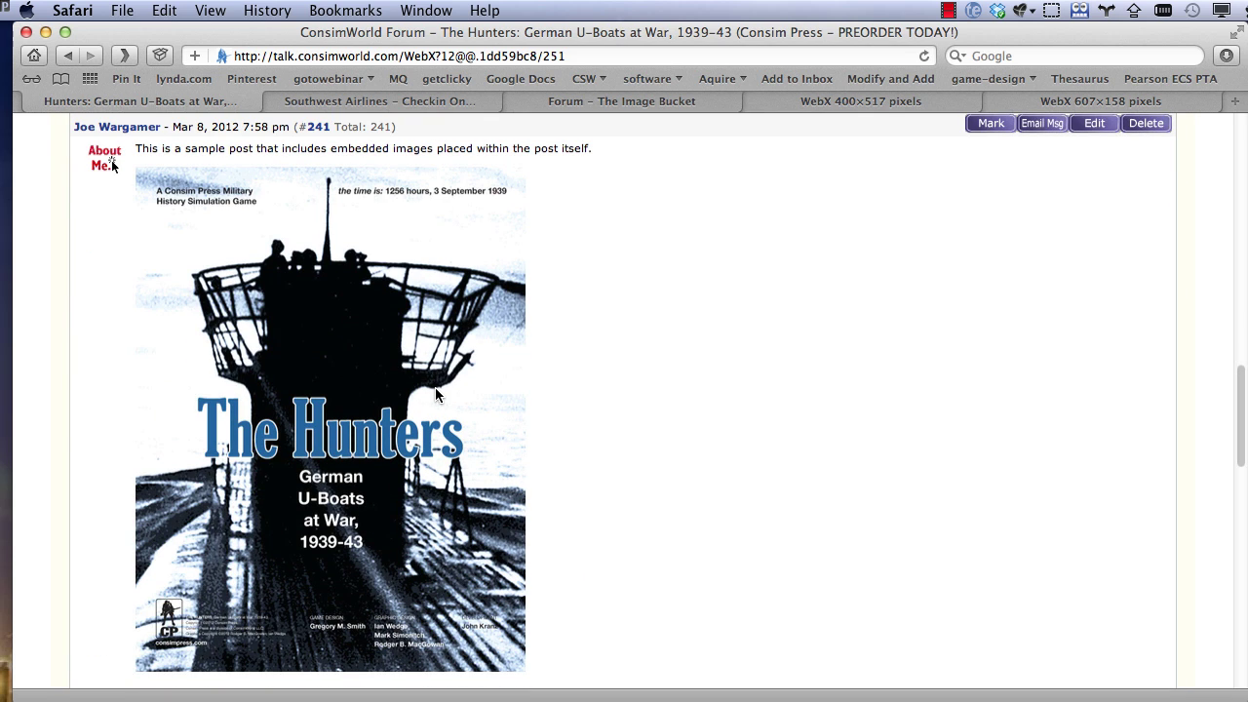
scroll(440, 394, down, 1)
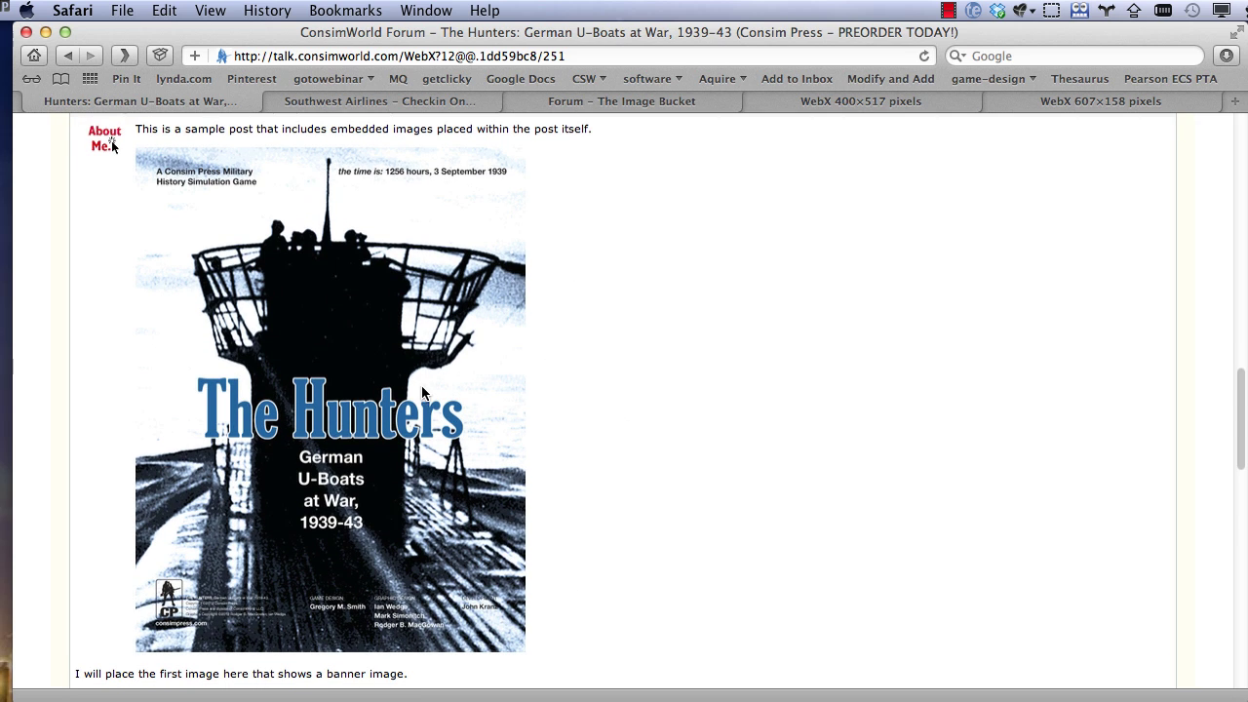
scroll(422, 392, down, 5)
triple_click(263, 352)
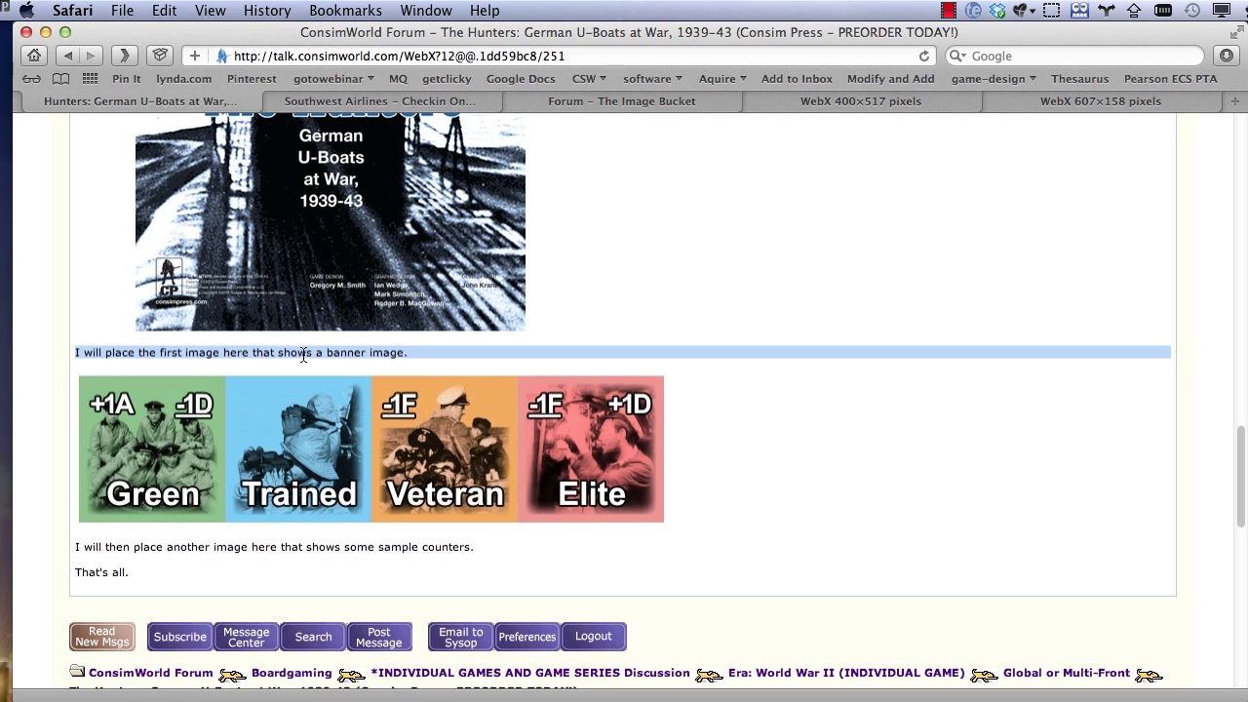
click(803, 439)
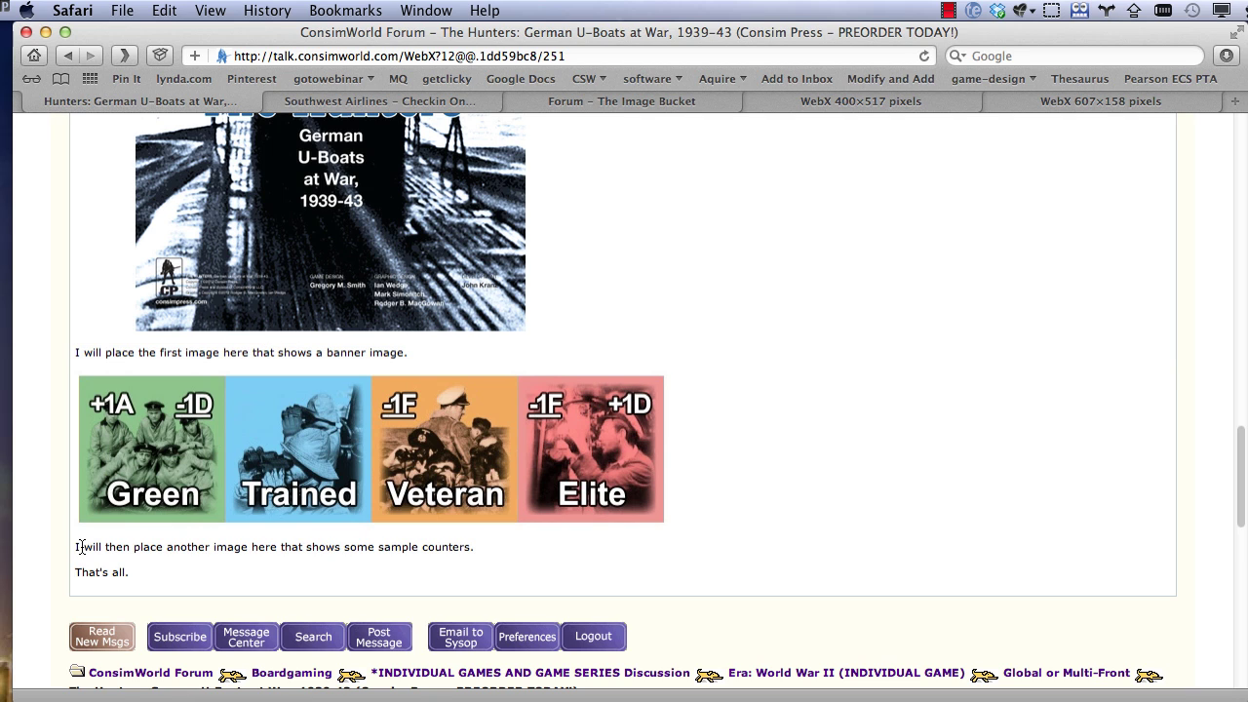
mouse_move(71, 550)
mouse_down()
mouse_move(97, 557)
mouse_move(78, 552)
mouse_up()
click(120, 566)
click(181, 561)
triple_click(309, 352)
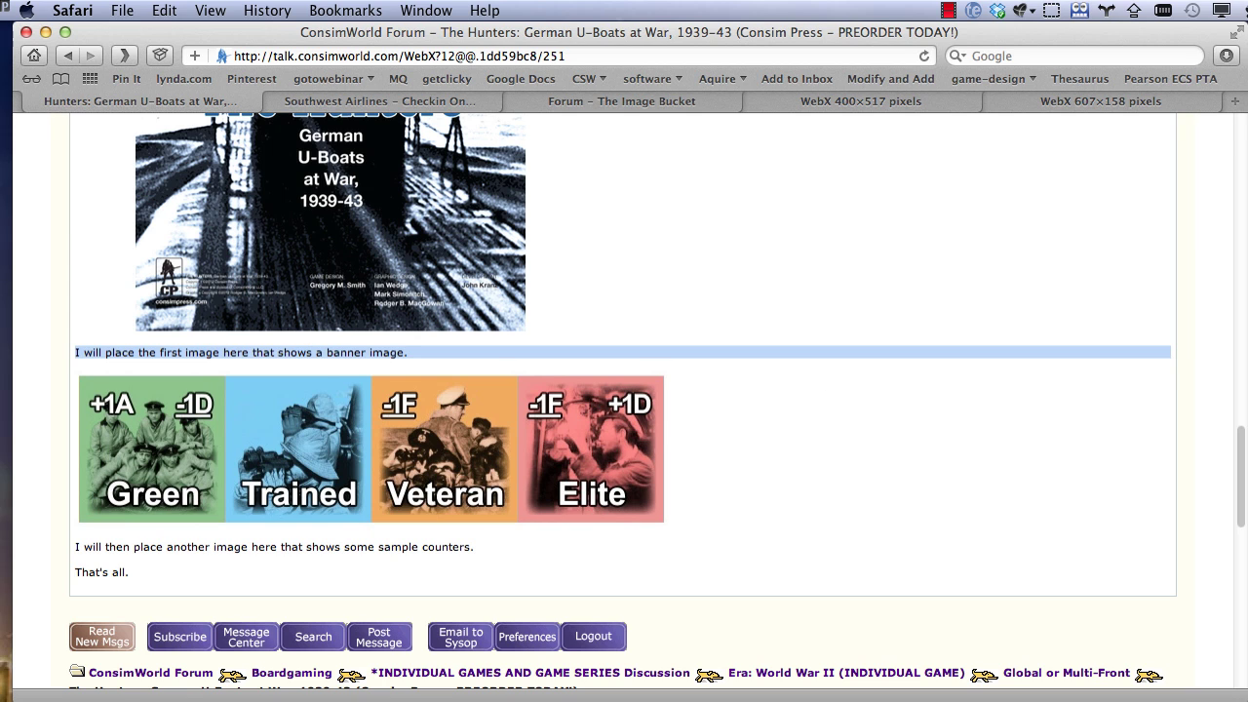
- Switch to TextEdit and review the plain img tag template in the Untitled document, highlighting its IMAGE LOCATION placeholder
key(super+Tab)
click(312, 11)
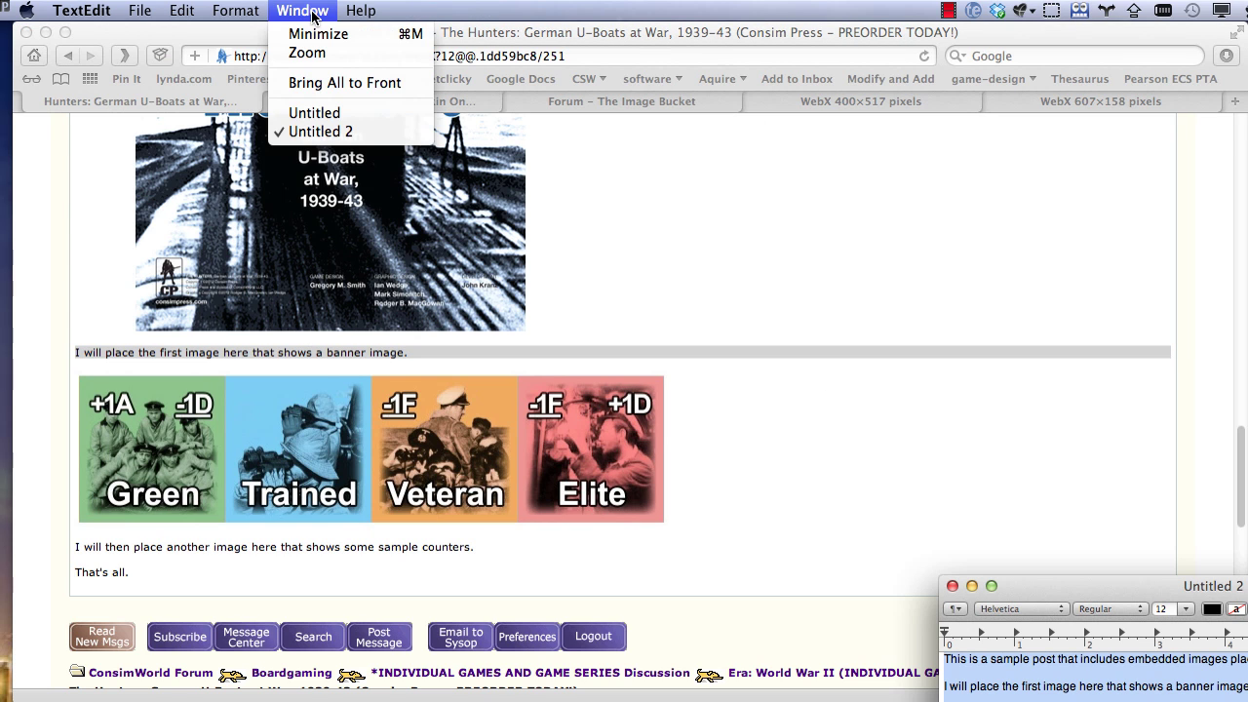
click(342, 115)
drag(840, 313, 803, 156)
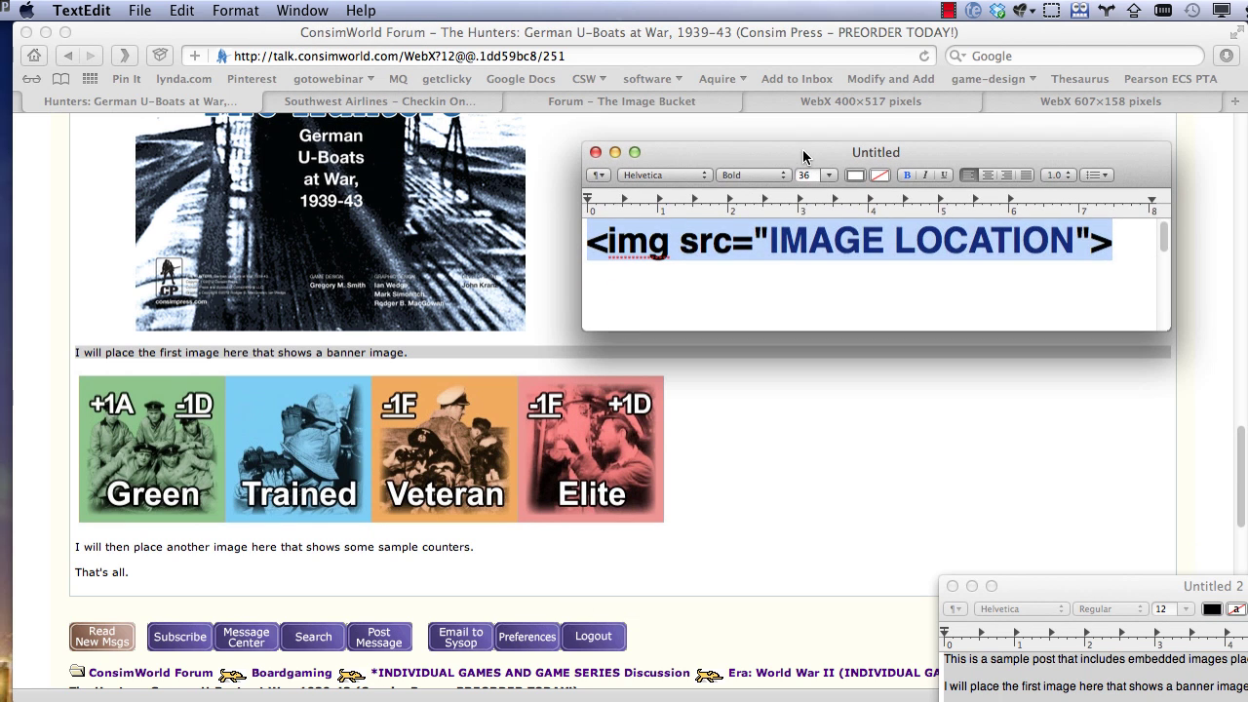
click(782, 239)
drag(587, 242, 1113, 242)
click(881, 246)
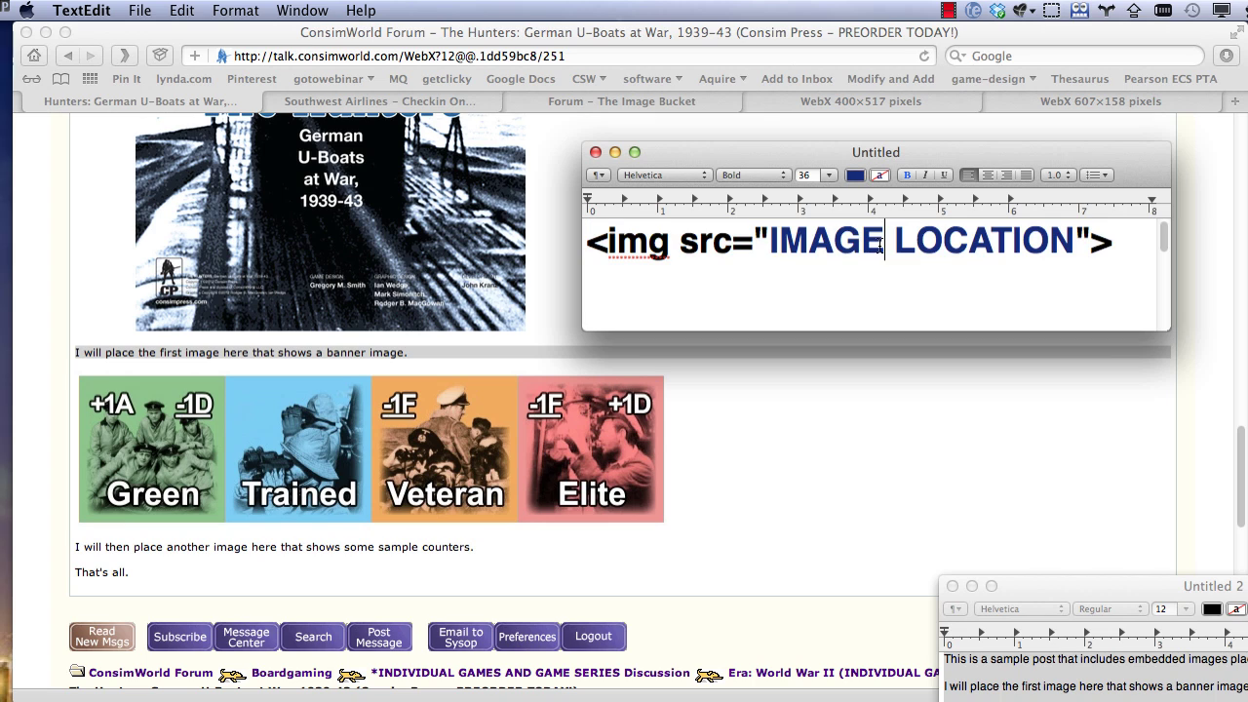
drag(770, 242, 1076, 244)
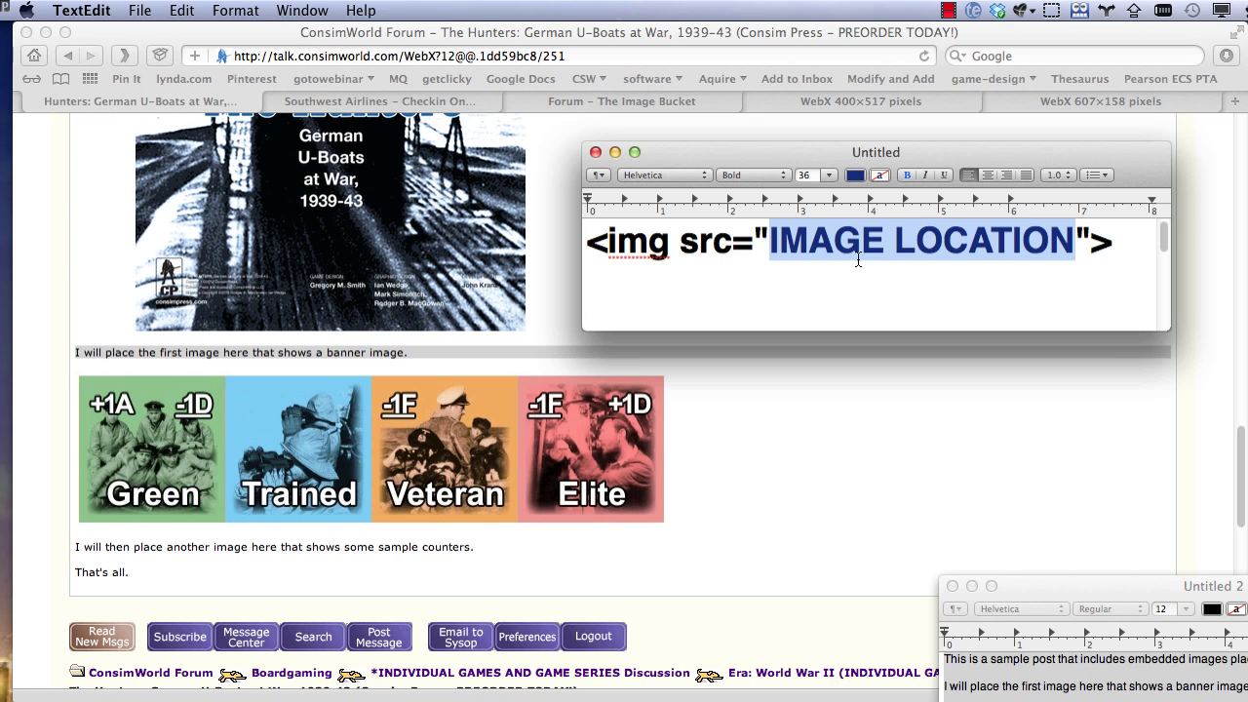
click(775, 409)
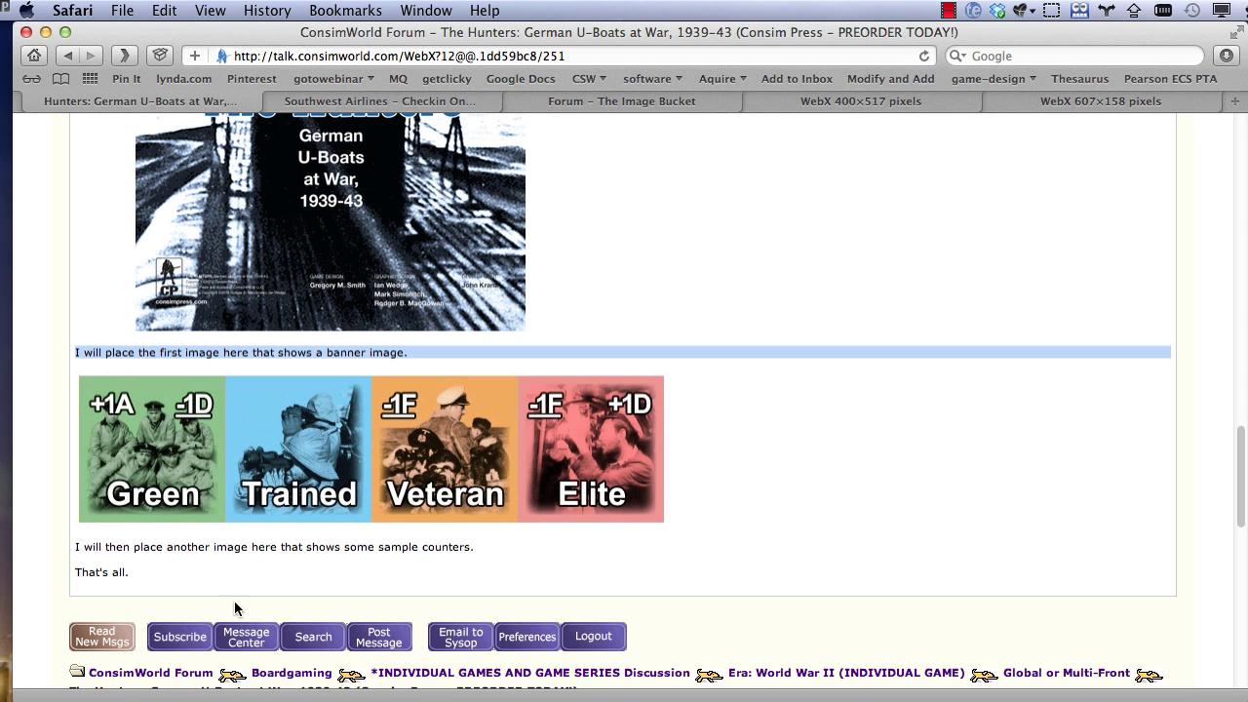
- Return to the browser and open The Image Bucket discussion in the Member Services & Help Desk folder of ConsimWorld Forum
click(191, 669)
scroll(292, 488, down, 2)
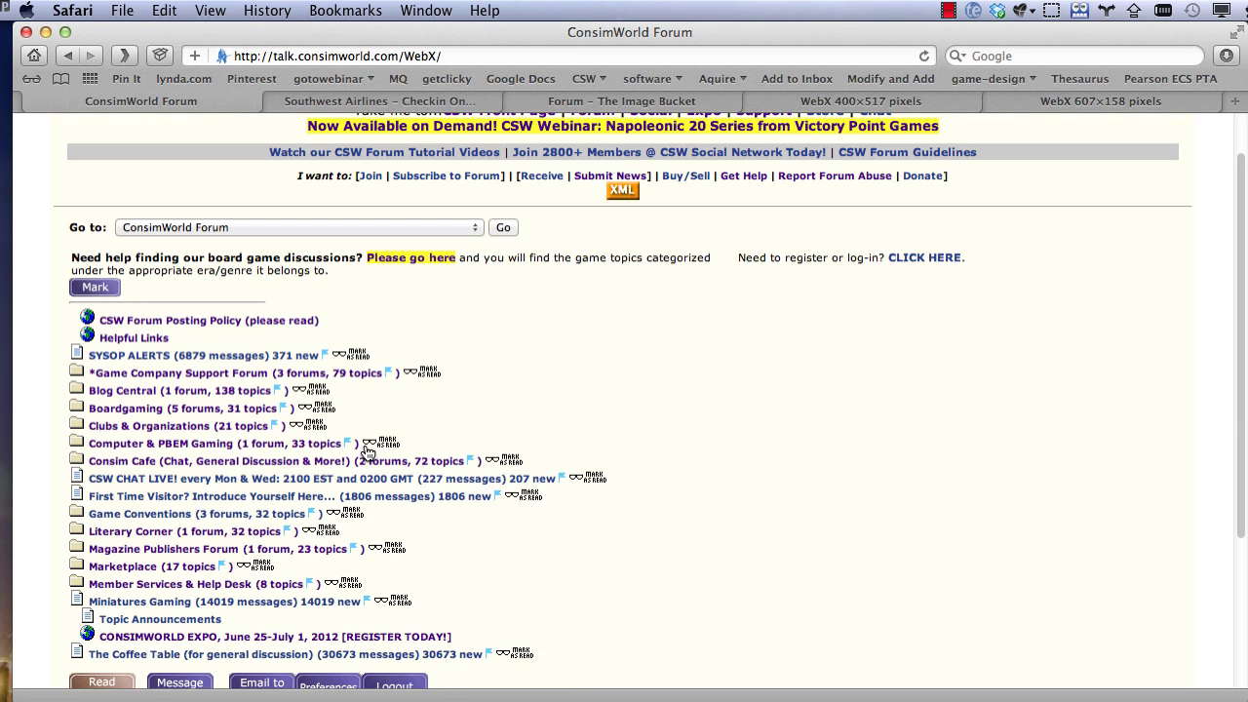
click(195, 585)
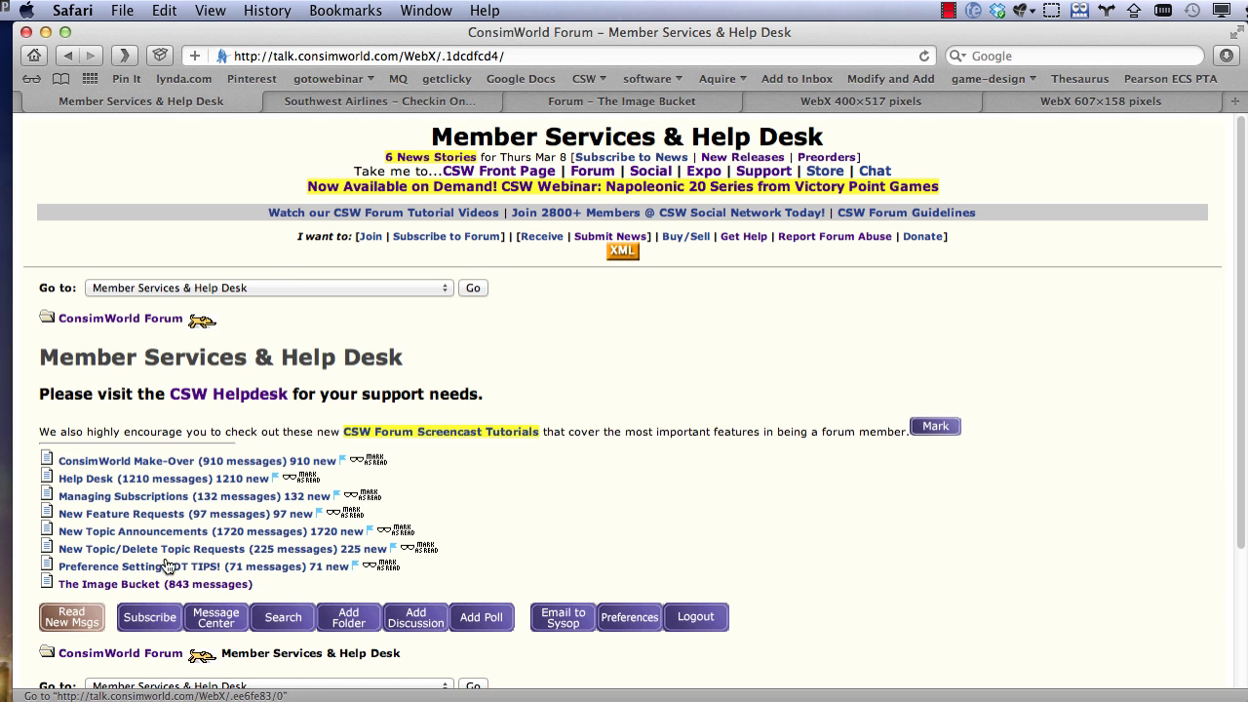
click(145, 584)
scroll(460, 478, down, 10)
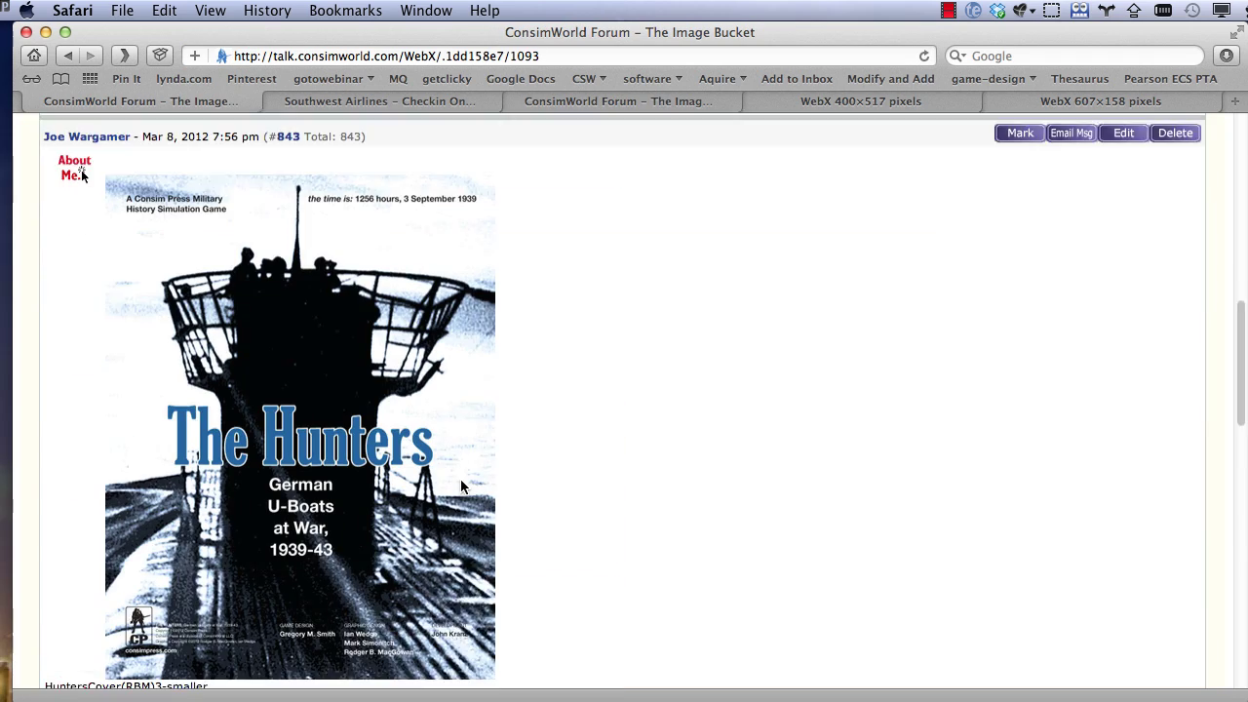
- Examine the uploaded images, the attachment fields and the page address in The Image Bucket
scroll(460, 483, down, 8)
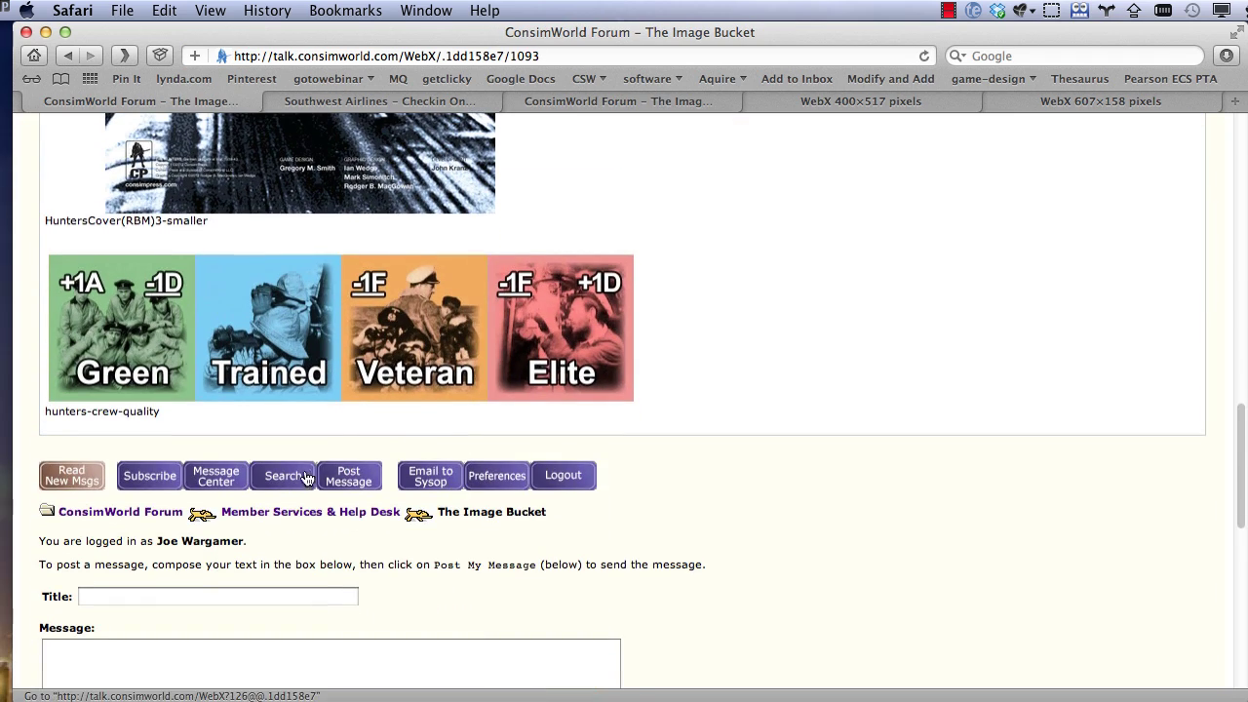
scroll(322, 350, down, 15)
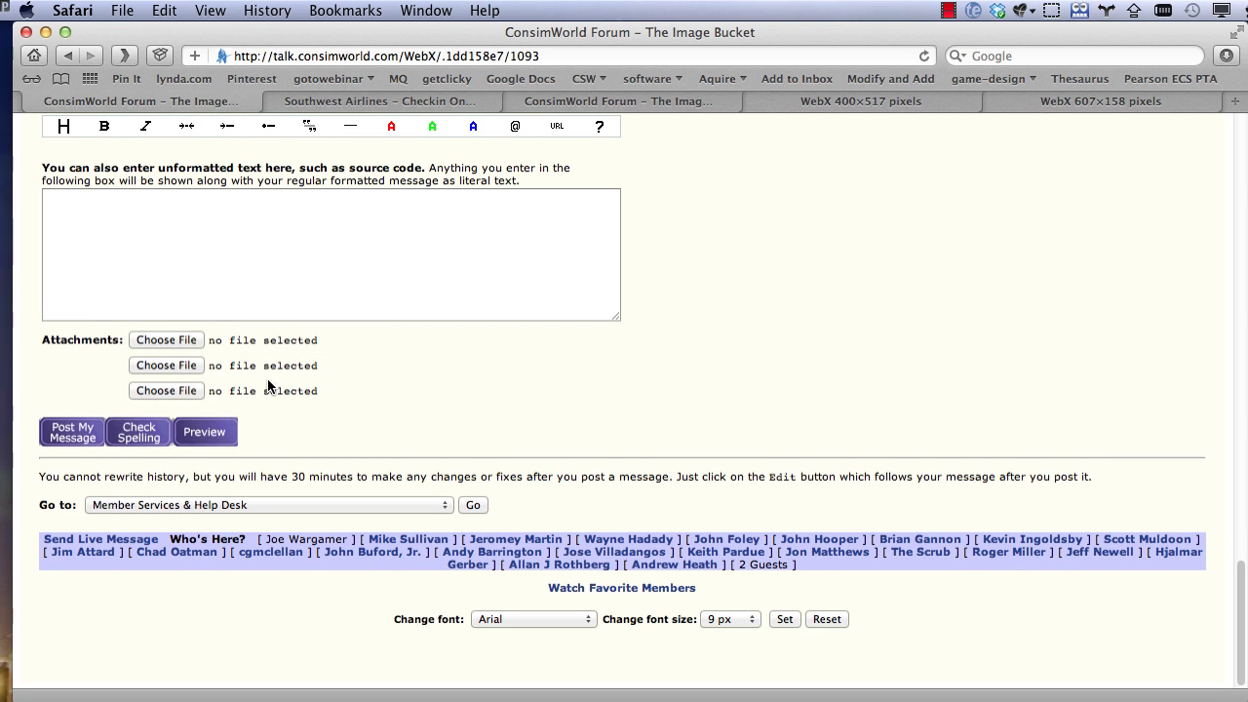
scroll(278, 361, up, 6)
scroll(278, 359, up, 12)
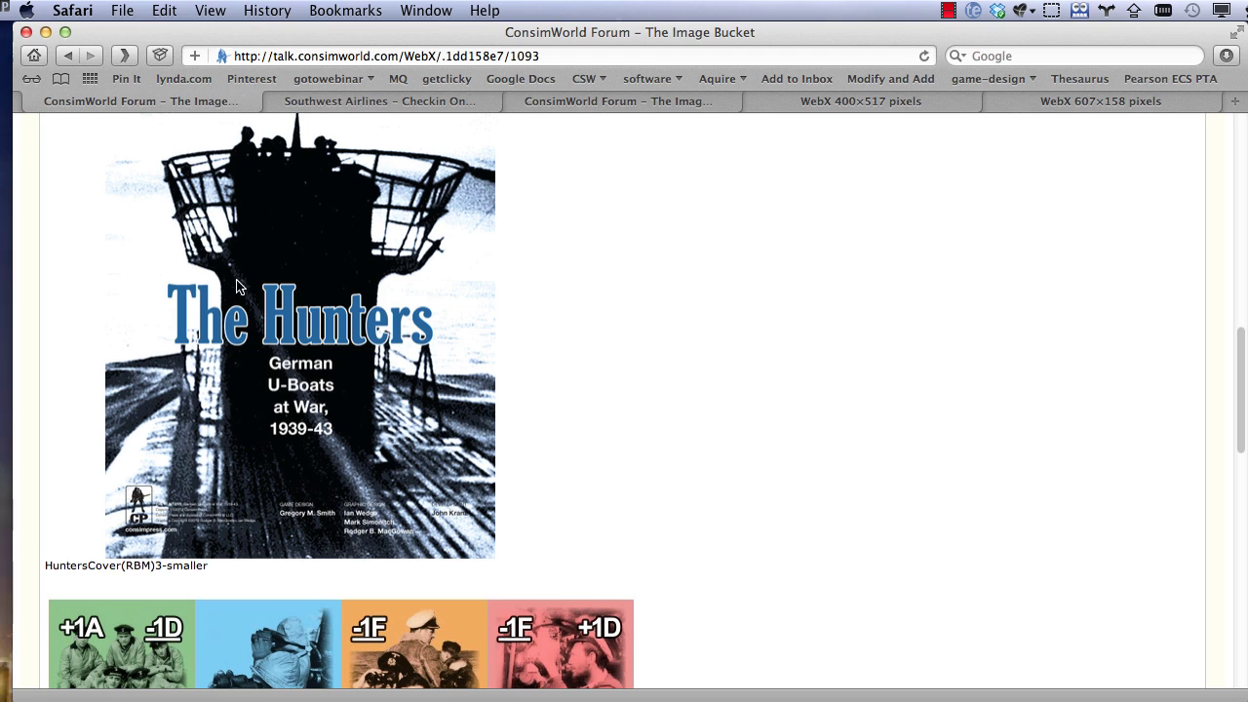
click(392, 56)
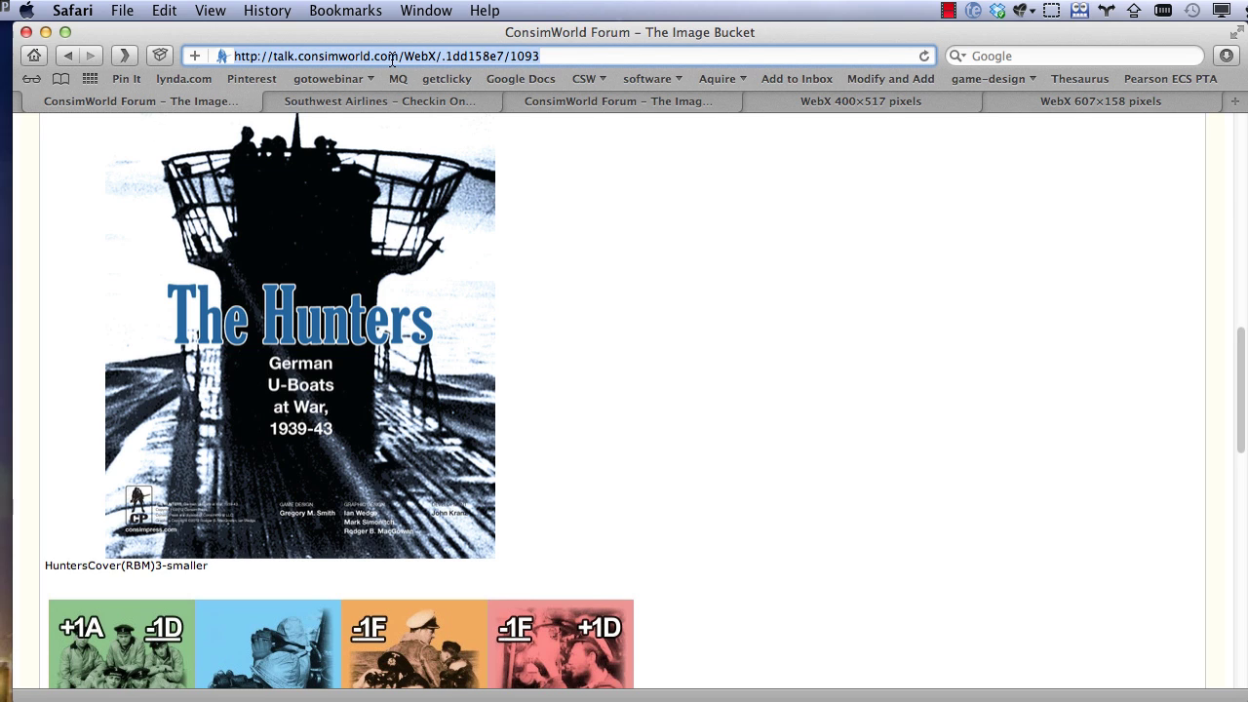
click(589, 322)
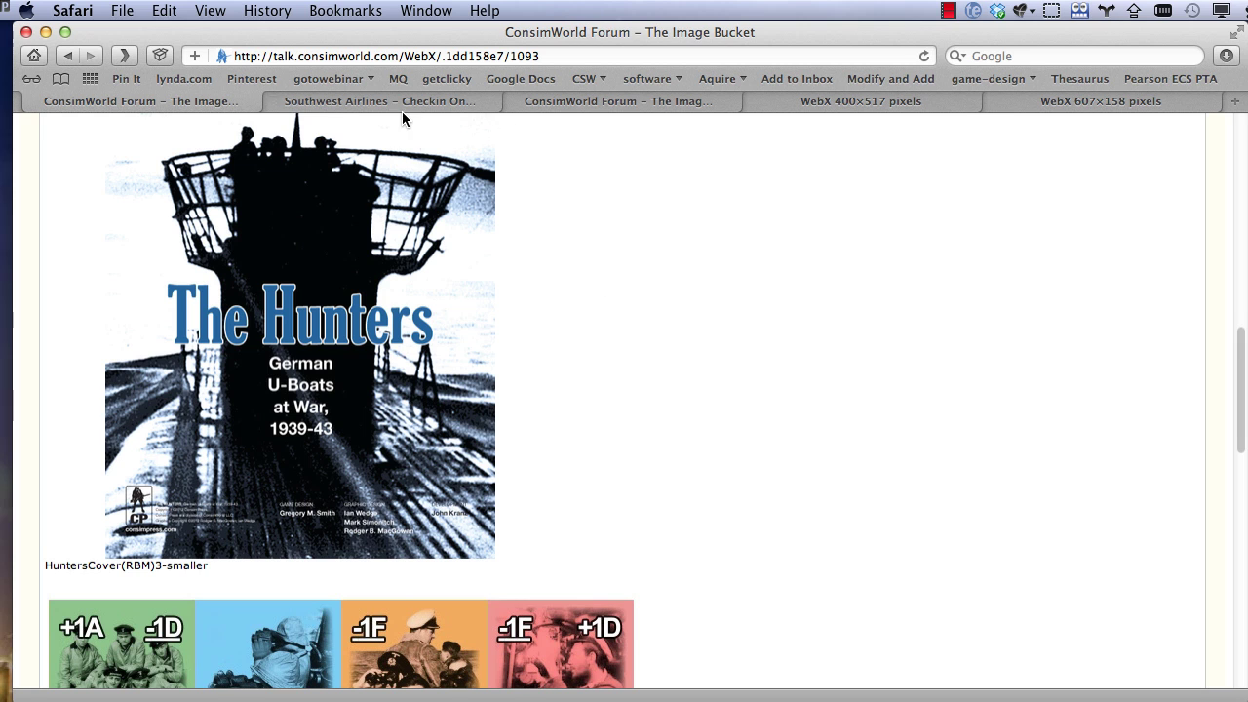
- Go back to The Hunters discussion and review the embedded images in message #241
click(68, 59)
click(67, 59)
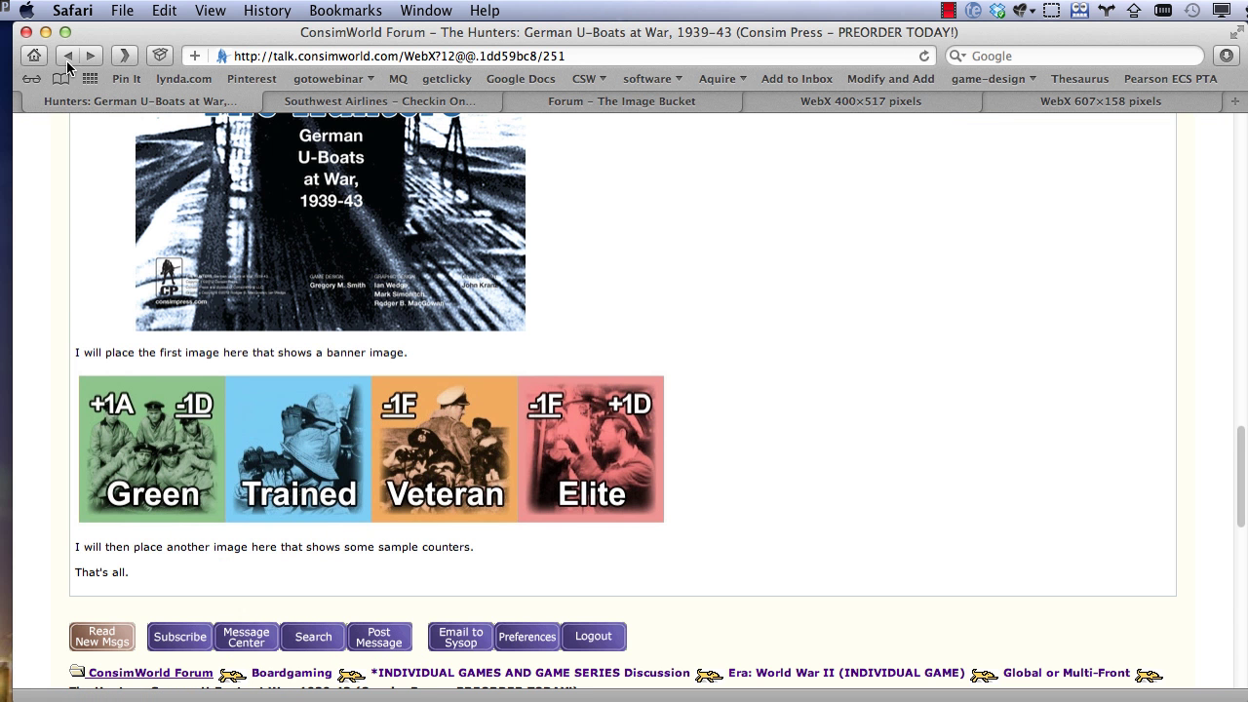
scroll(419, 351, up, 5)
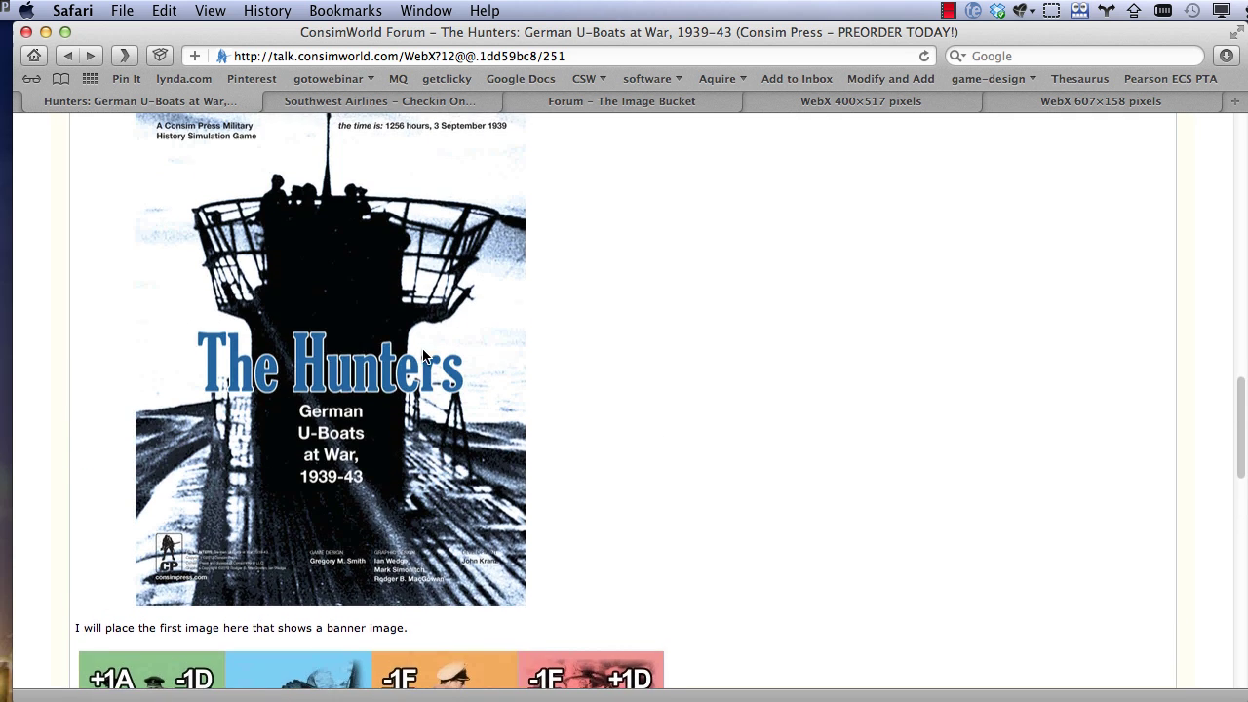
scroll(426, 357, down, 5)
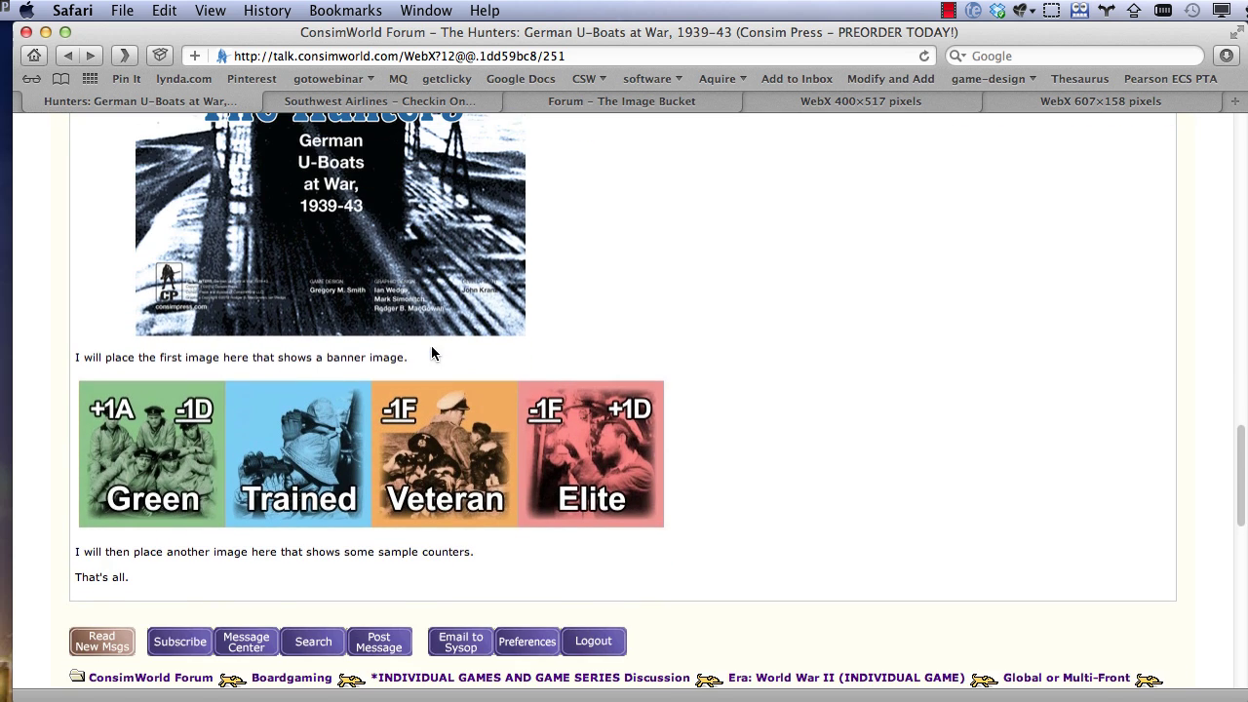
- Switch to TextEdit and compare the plain img tag template with the version that adds align="left" hspace="8"
key(super+Tab)
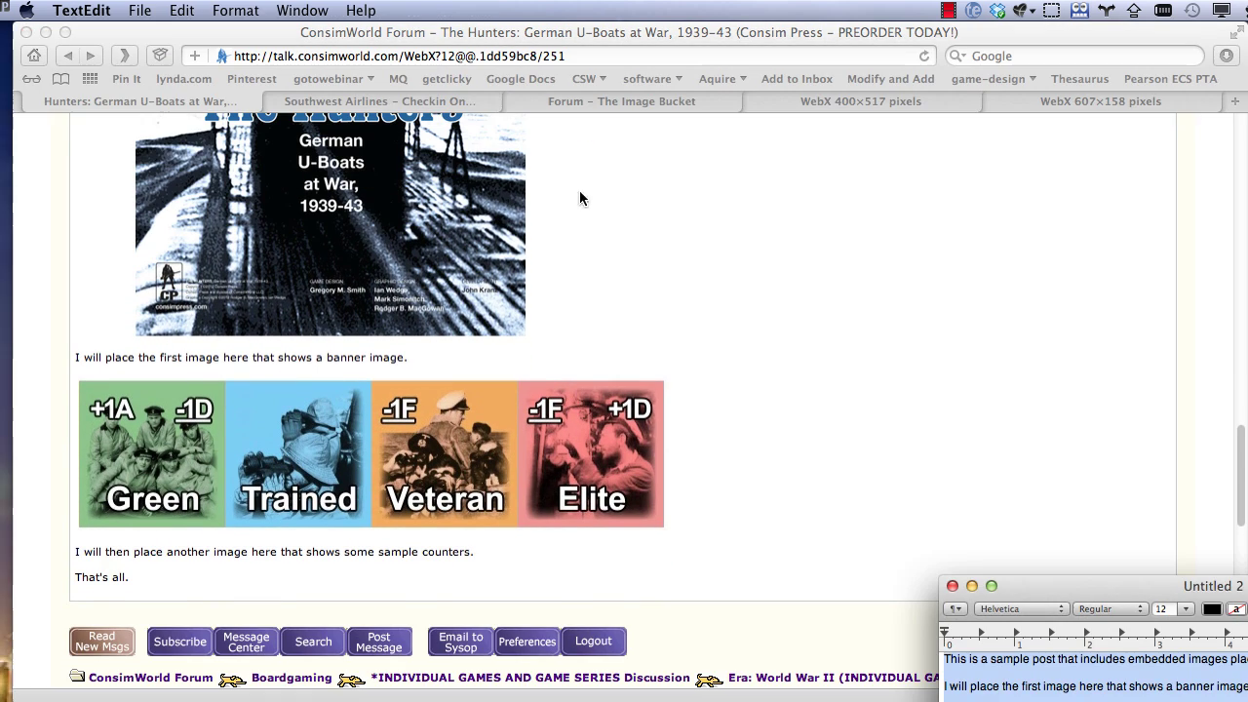
click(353, 12)
mouse_move(300, 12)
click(310, 114)
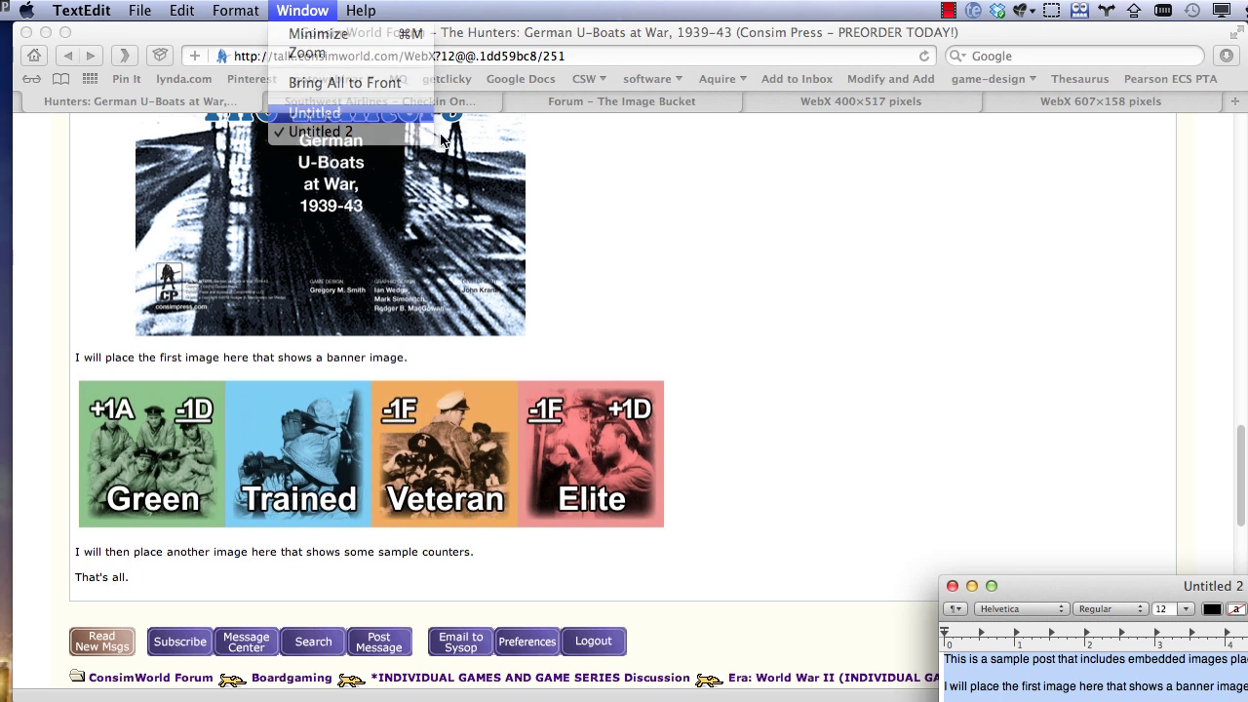
click(785, 296)
drag(1121, 255, 600, 256)
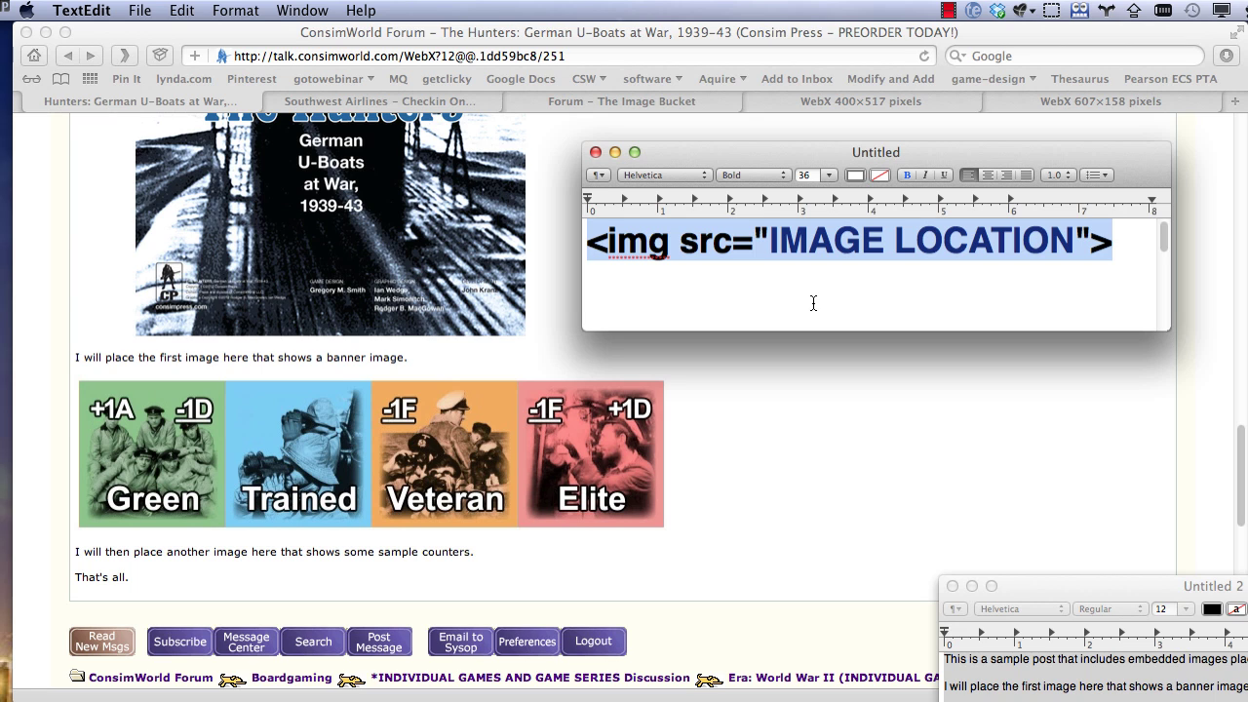
drag(1160, 237, 1172, 319)
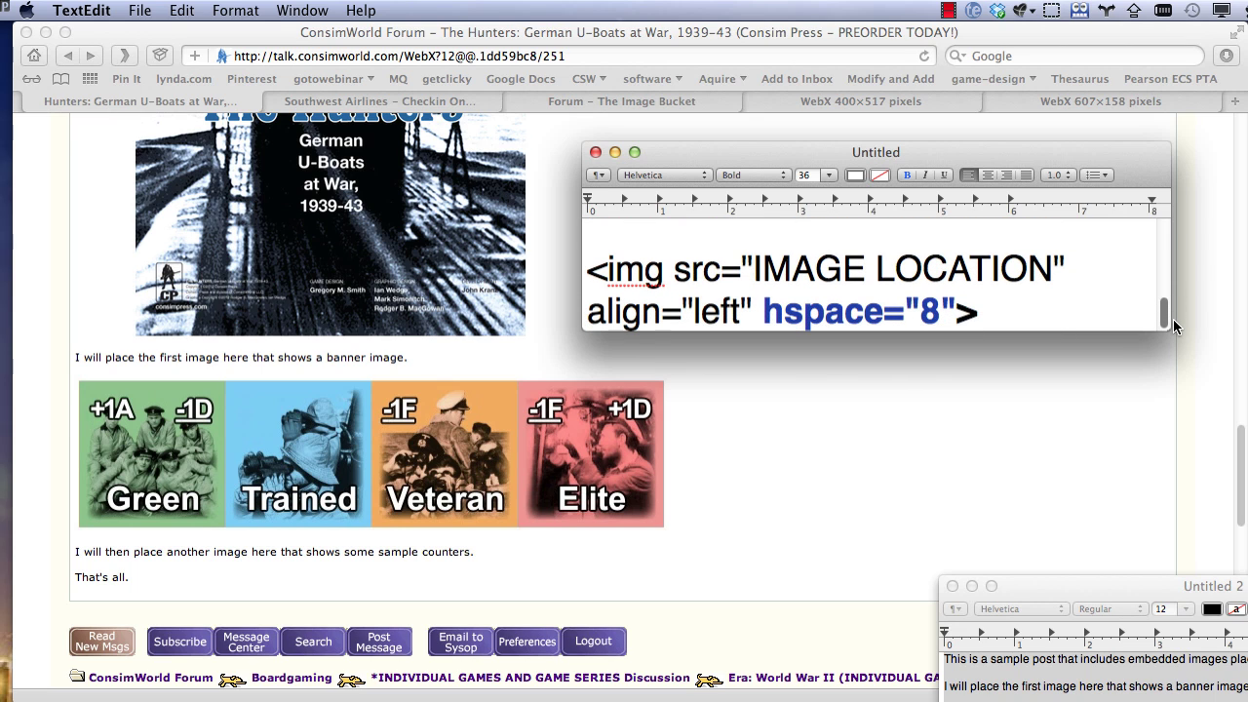
drag(1173, 318, 1172, 227)
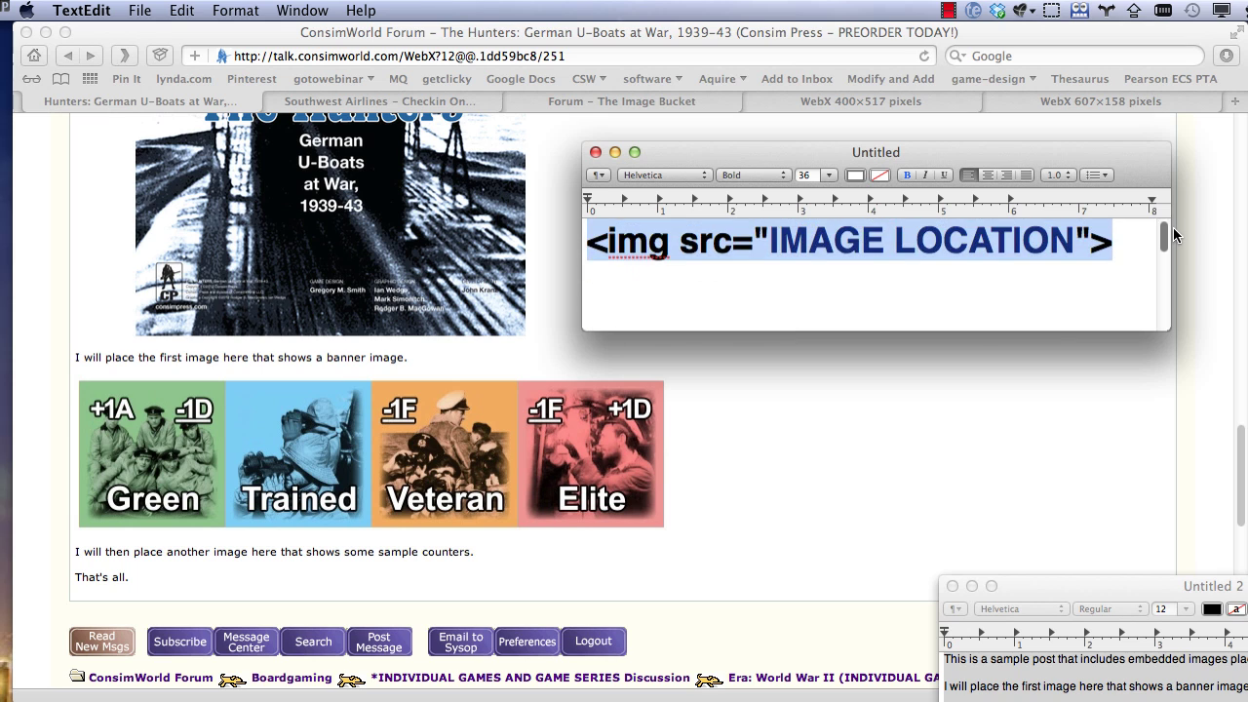
click(927, 434)
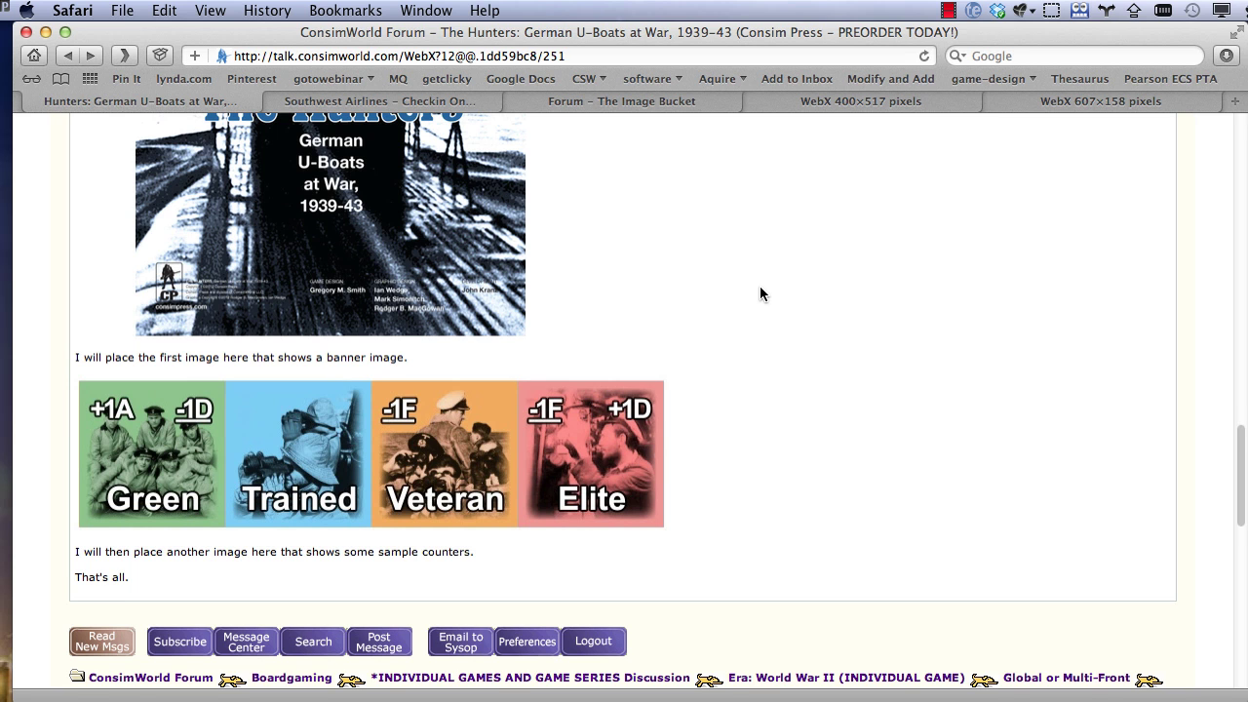
- Open message #241 for editing to examine its two img tags, and cancel the edit
scroll(762, 293, up, 10)
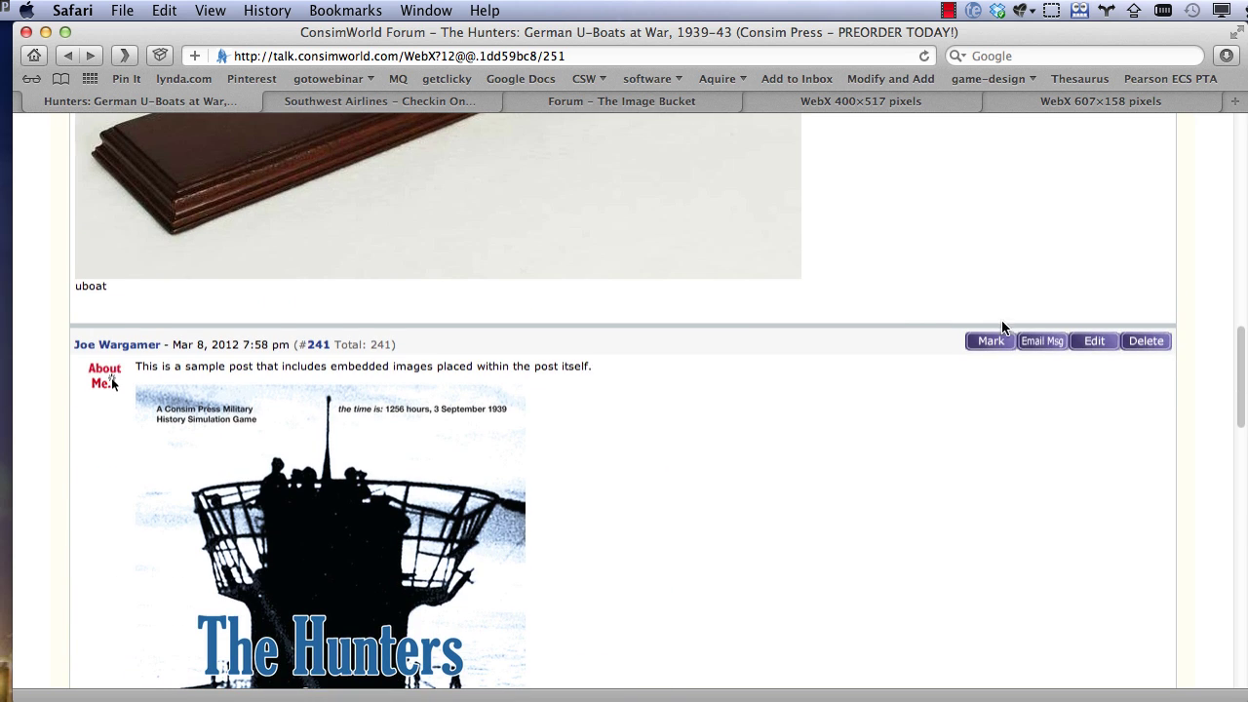
click(1094, 340)
scroll(682, 439, down, 3)
scroll(559, 466, down, 10)
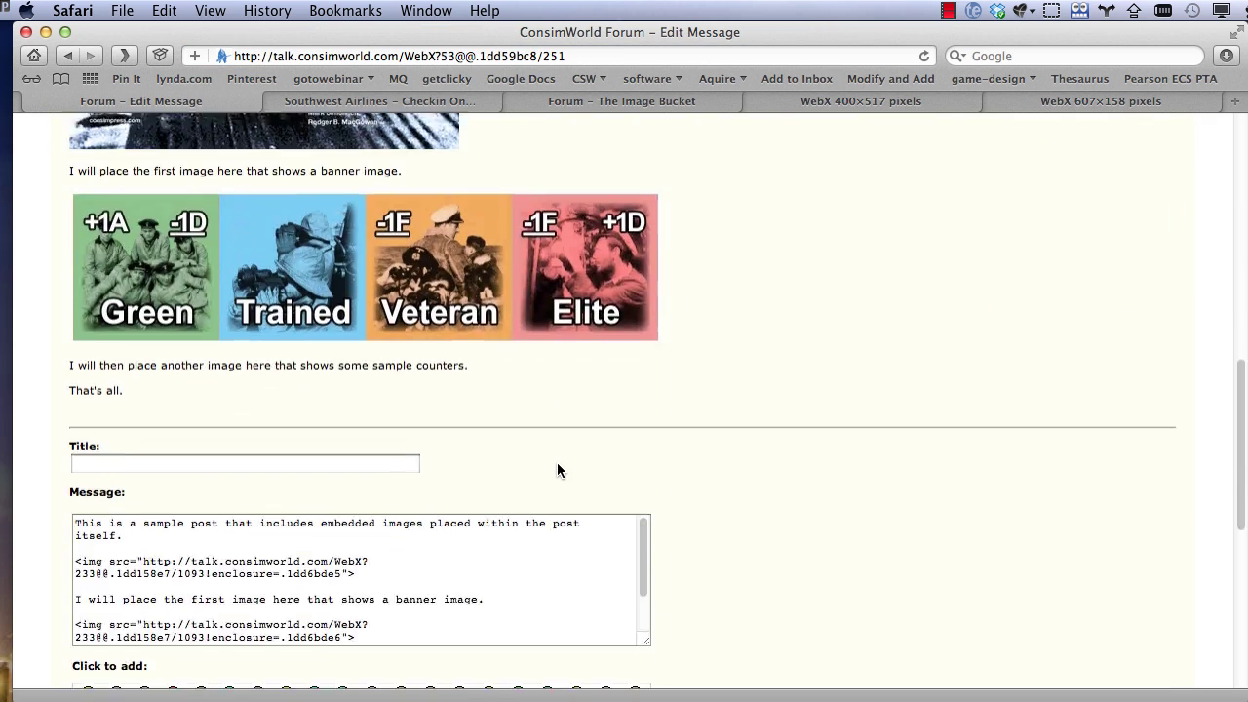
drag(366, 517, 47, 493)
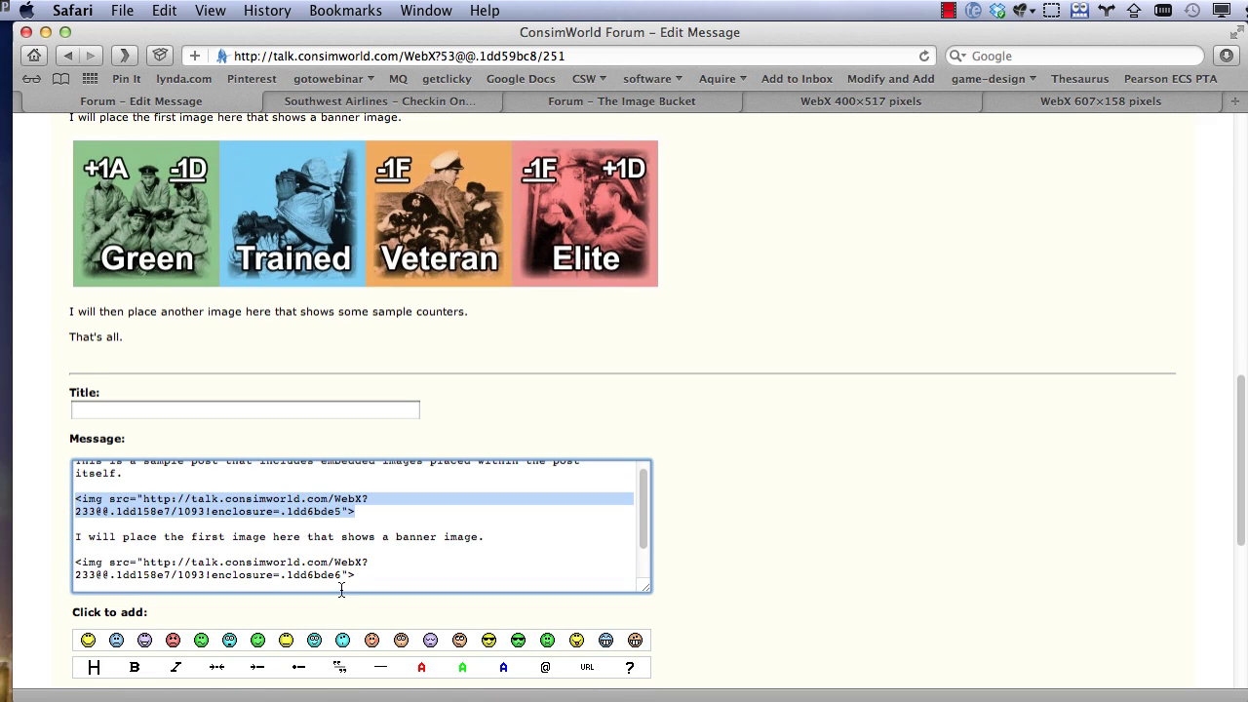
drag(357, 575, 71, 564)
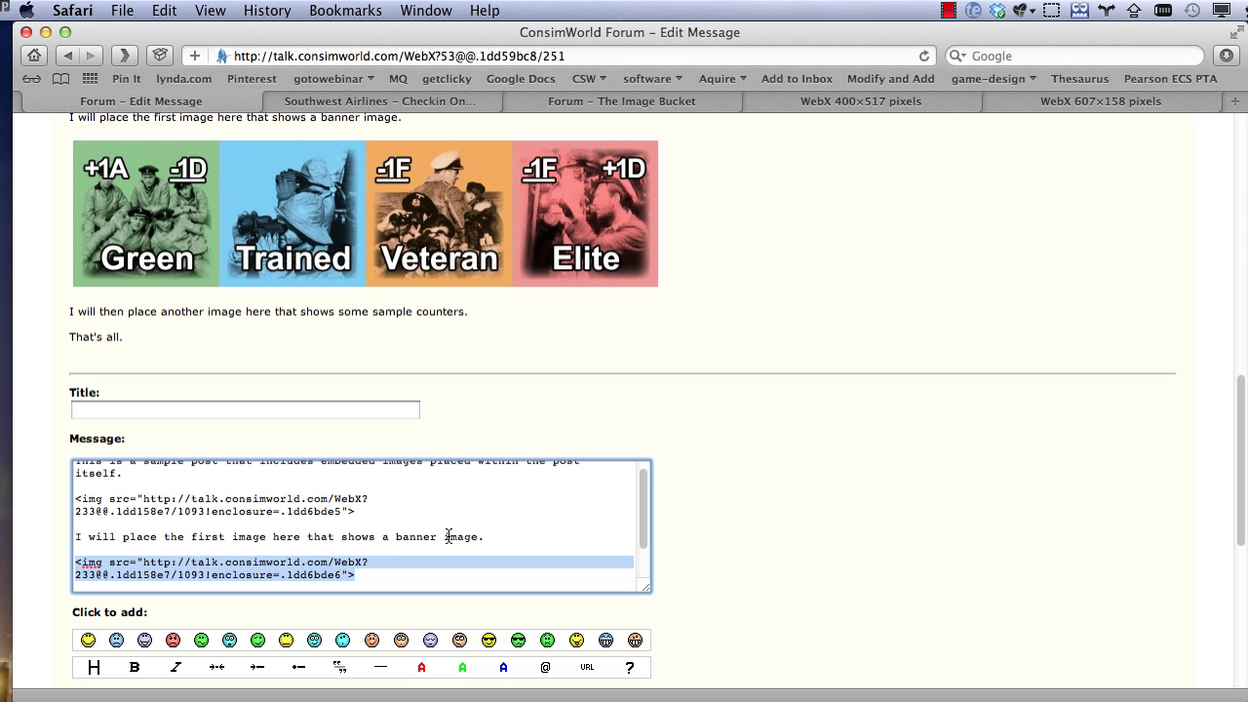
click(720, 523)
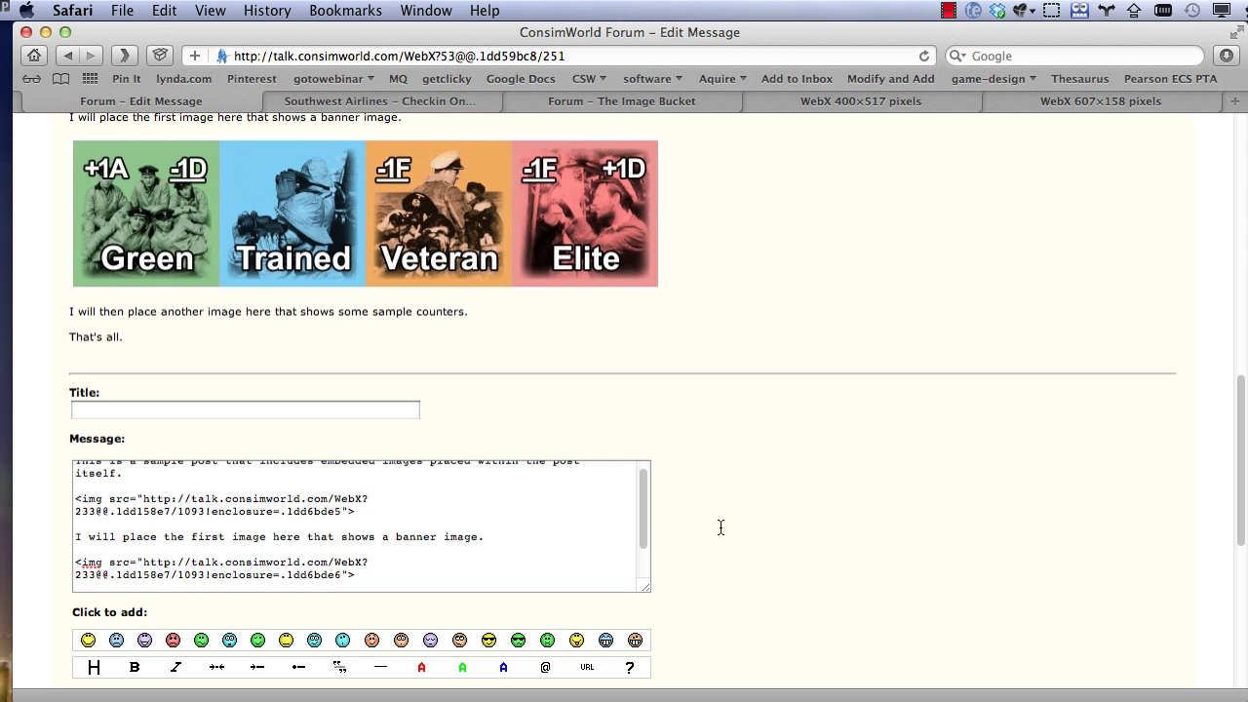
scroll(721, 524, down, 10)
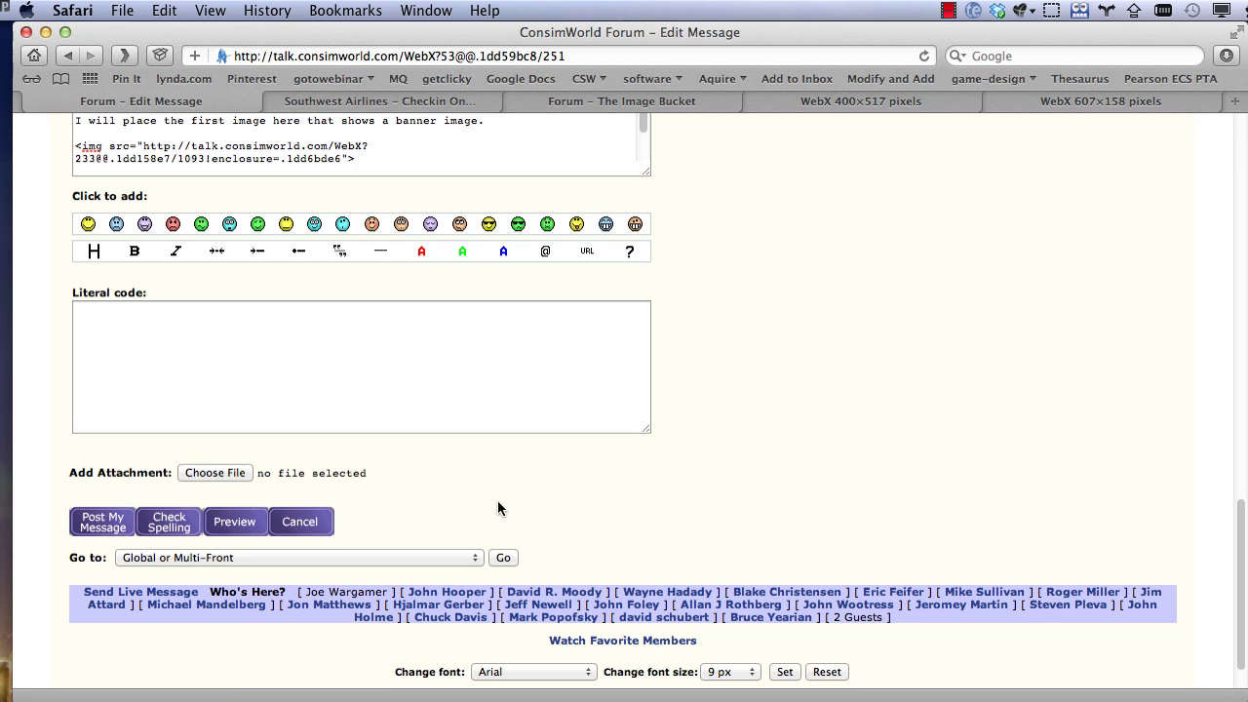
click(300, 521)
scroll(743, 488, down, 5)
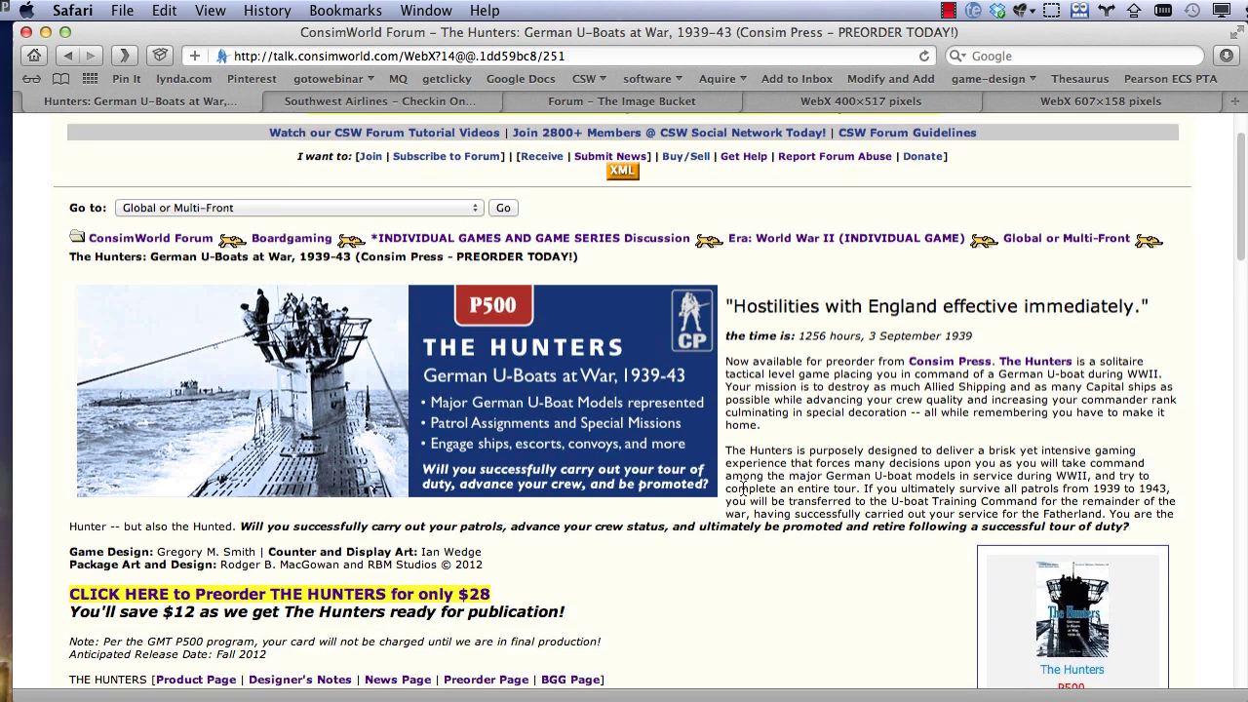